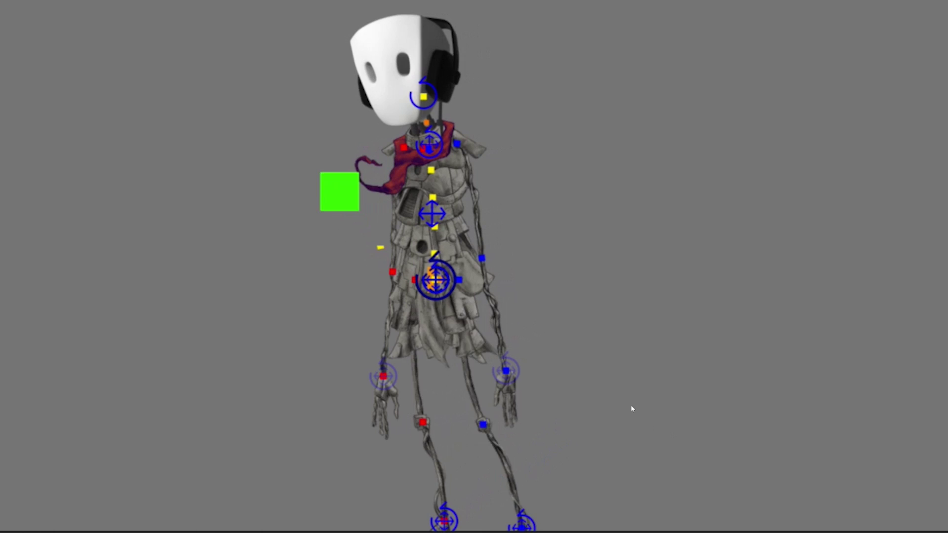
- Preview the Tests 2 animation and examine the rotation expression on Green Solid 2
{"action": "left_click", "coordinate": [636, 361]}
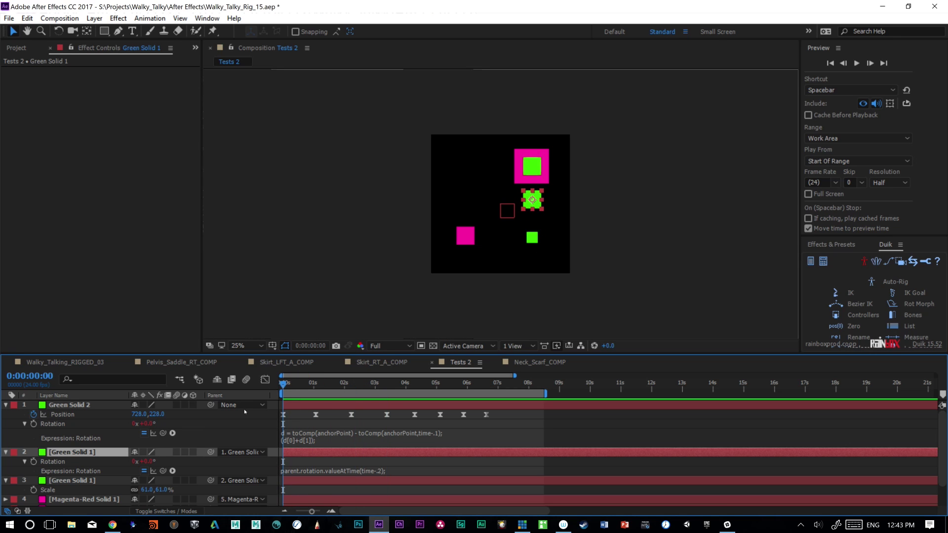
{"action": "key", "text": "space"}
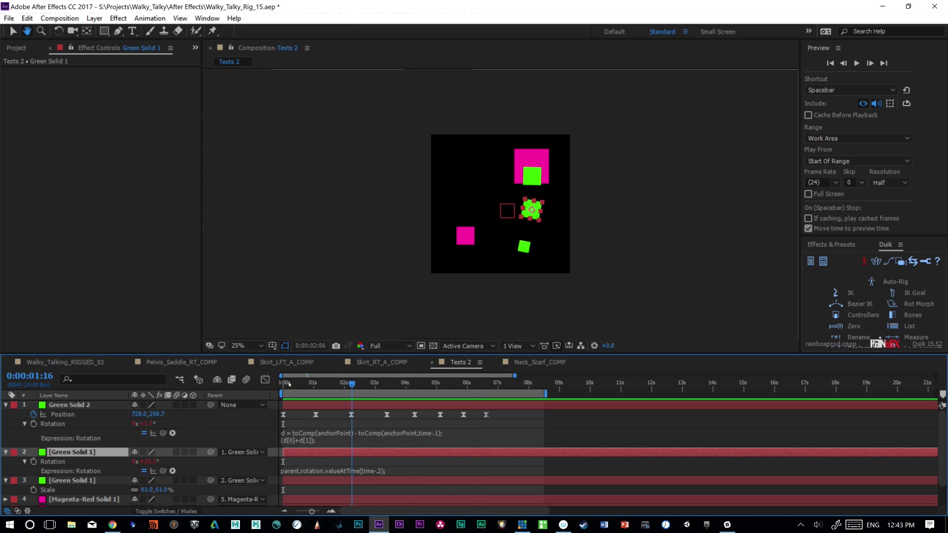
{"action": "key", "text": "space"}
{"action": "left_click", "coordinate": [316, 437]}
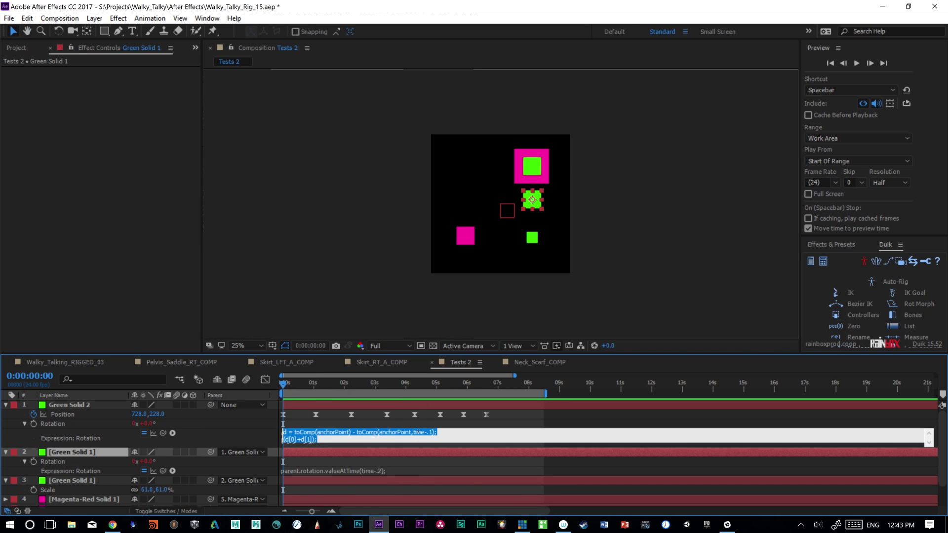
{"action": "left_click", "coordinate": [515, 383]}
- Add position keyframes to Green Solid 2, placing it far left near 7.5 seconds and at 830, 191 just before 10 seconds
{"action": "left_click", "coordinate": [520, 404]}
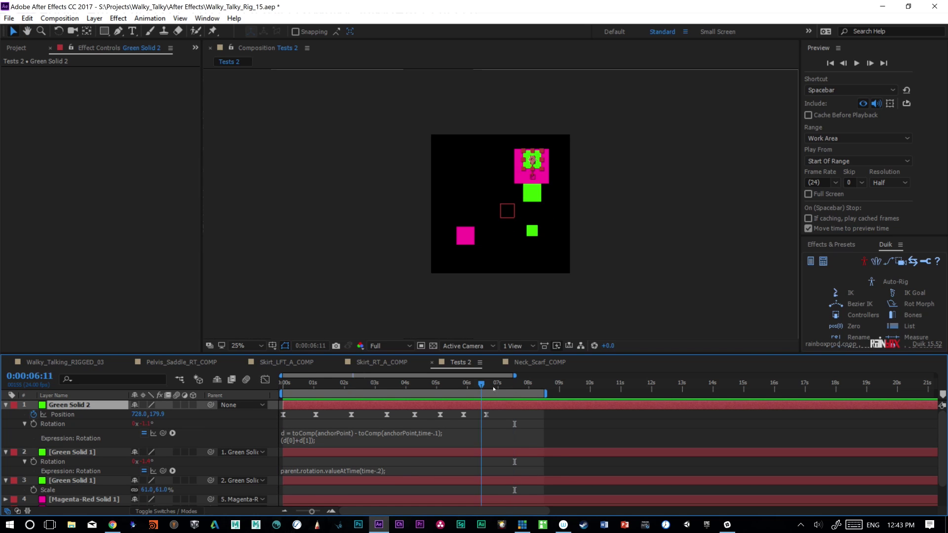
{"action": "left_click_drag", "start_coordinate": [508, 415], "coordinate": [519, 415]}
{"action": "key", "text": "period"}
{"action": "key", "text": "period"}
{"action": "left_click_drag", "start_coordinate": [573, 125], "coordinate": [605, 129]}
{"action": "left_click", "coordinate": [586, 384]}
- Keyframe Green Solid 2's position at 728, 228 near 0:00:11:22, extend the work area past 12 seconds and preview the animation
{"action": "left_click", "coordinate": [651, 387]}
{"action": "left_click_drag", "start_coordinate": [654, 391], "coordinate": [647, 389]}
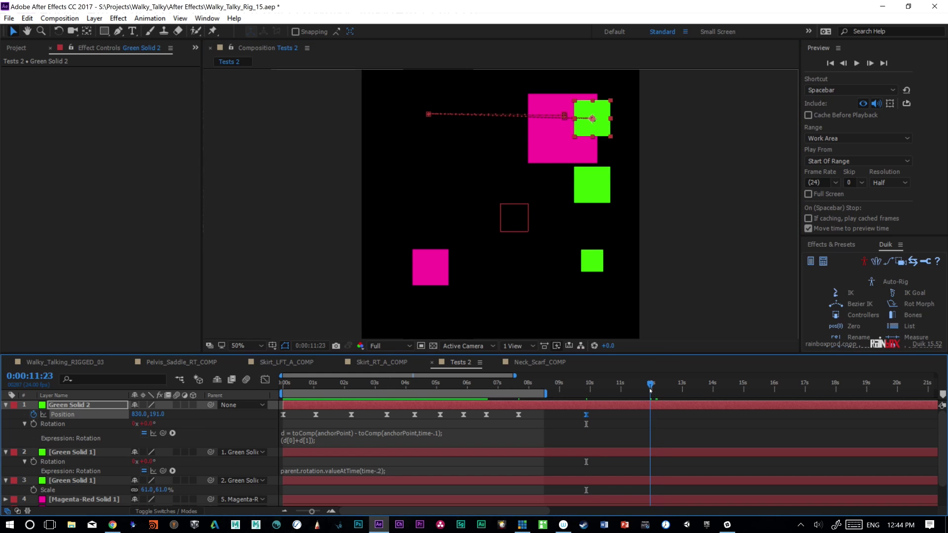
{"action": "key", "text": "alt+shift+p"}
{"action": "key", "text": "space"}
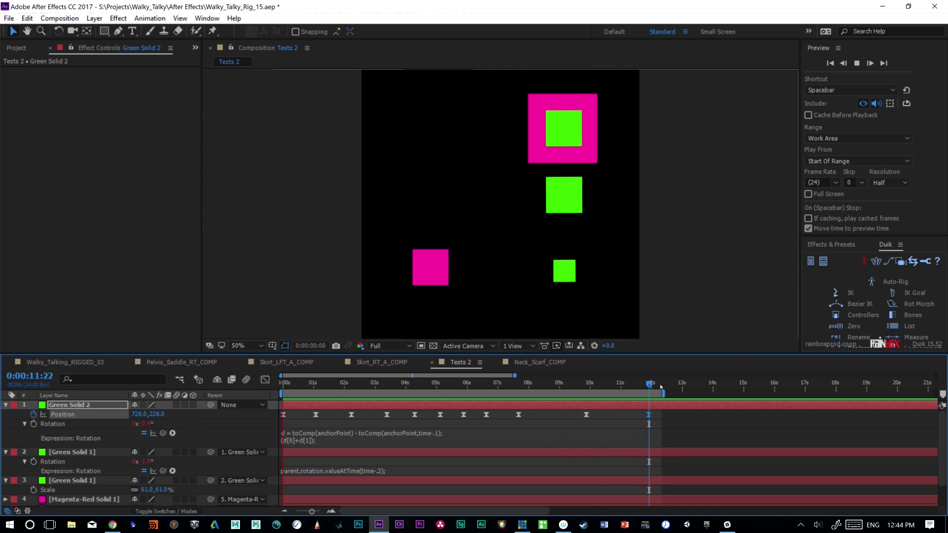
- Retime Green Solid 2's last two position keyframes to 0:00:09:01 and just before 10 seconds, previewing the faster motion
{"action": "left_click_drag", "start_coordinate": [661, 387], "coordinate": [560, 414]}
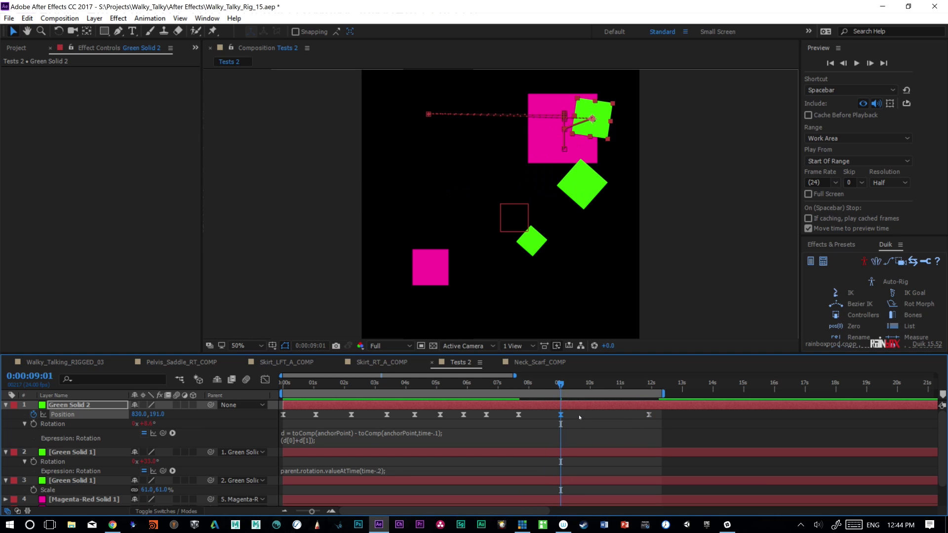
{"action": "key", "text": "space"}
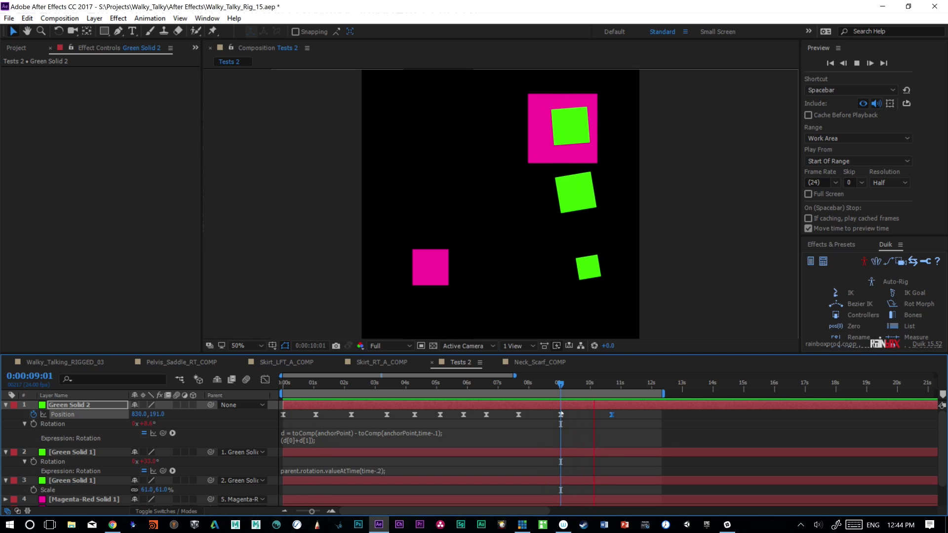
{"action": "key", "text": "space"}
{"action": "left_click", "coordinate": [604, 413]}
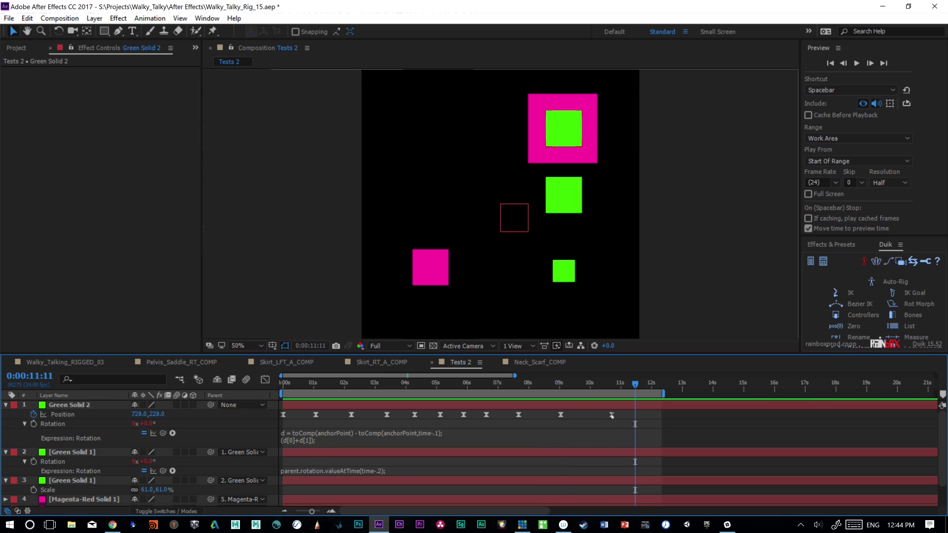
{"action": "left_click_drag", "start_coordinate": [612, 415], "coordinate": [581, 415]}
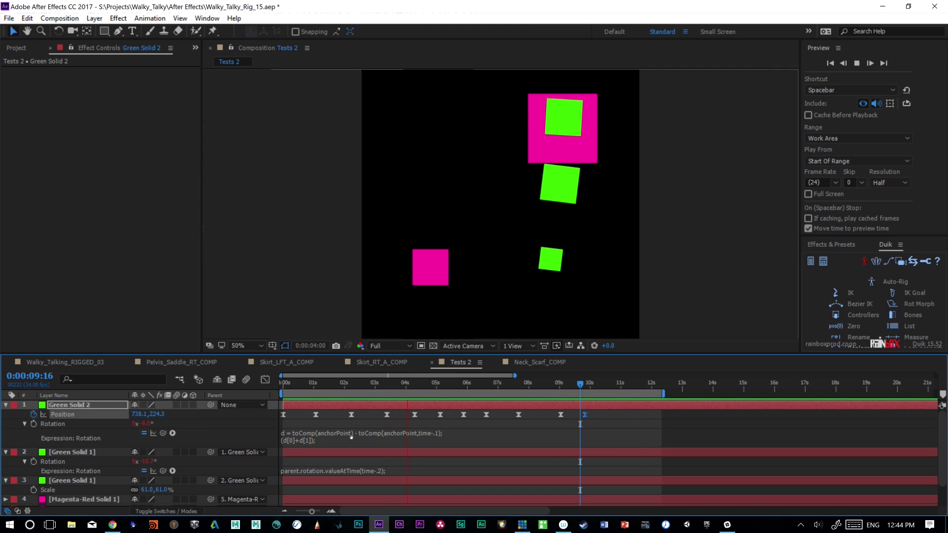
{"action": "key", "text": "space"}
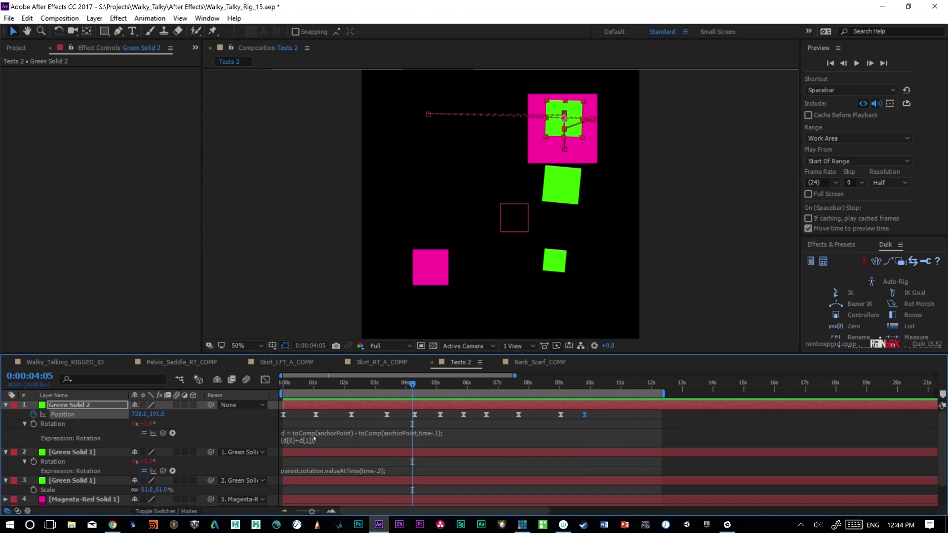
- Examine the d[0] and d[1] terms in Green Solid 2's rotation expression and play back the rotation they drive
{"action": "left_click", "coordinate": [316, 440]}
{"action": "left_click", "coordinate": [289, 432]}
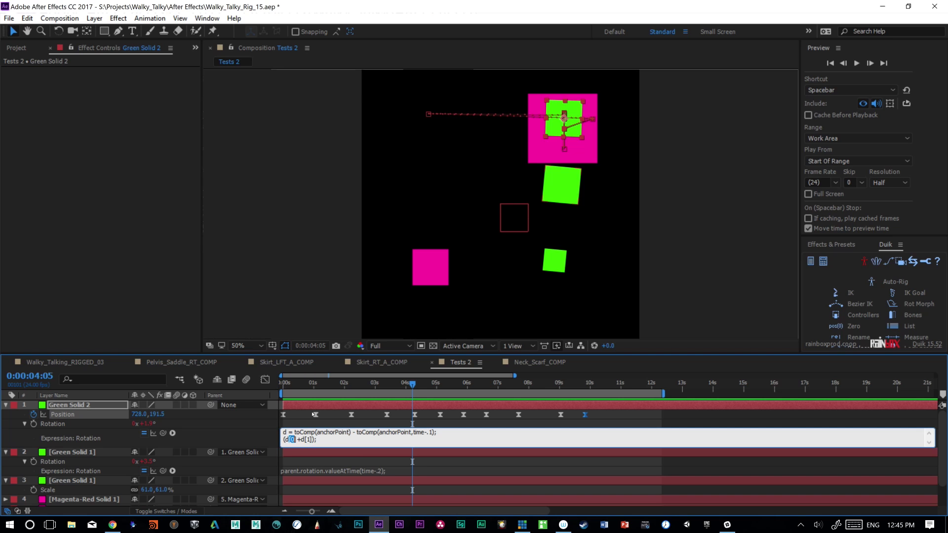
{"action": "left_click", "coordinate": [292, 387]}
{"action": "key", "text": "space"}
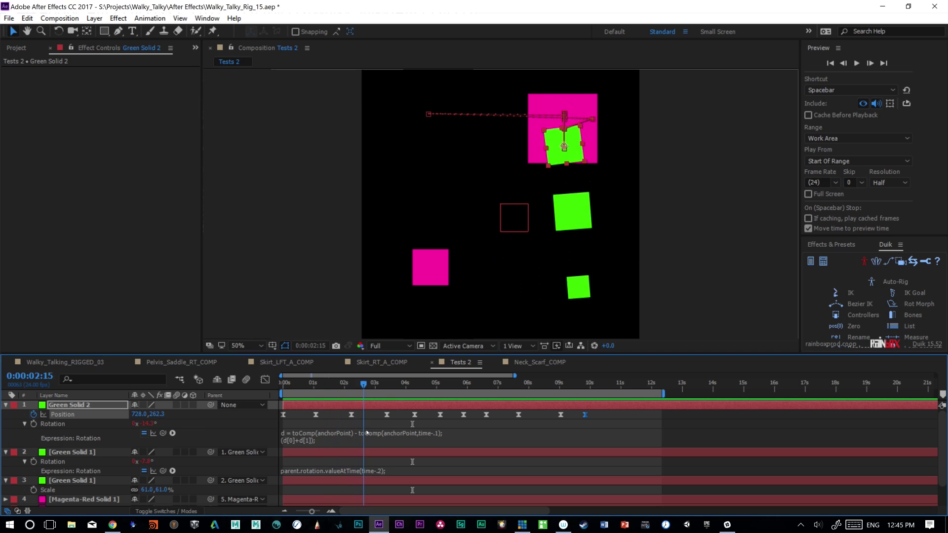
{"action": "key", "text": "space"}
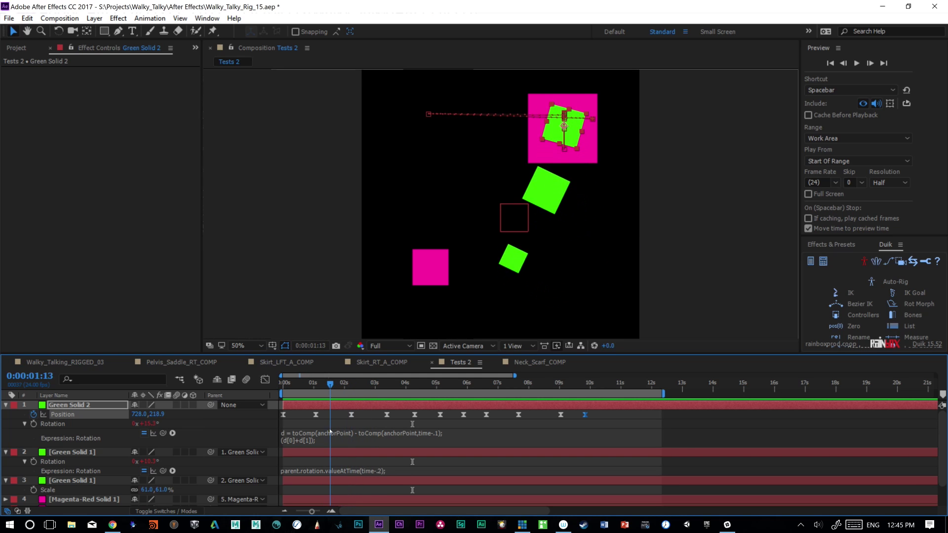
- Step through and replay the Tests 2 animation to compare how the child squares' rotation trails Green Solid 2's movement
{"action": "left_click_drag", "start_coordinate": [332, 385], "coordinate": [343, 388]}
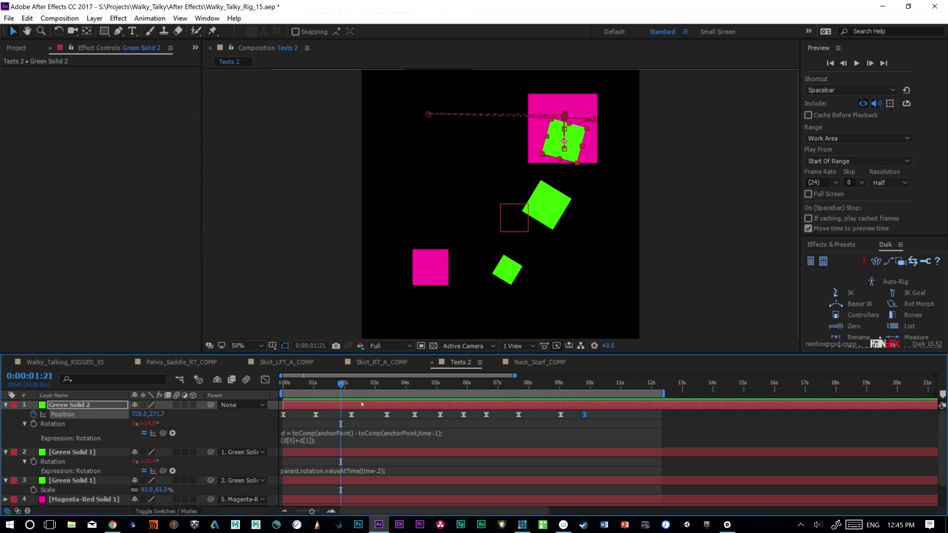
{"action": "key", "text": "Page_Up"}
{"action": "key", "text": "Page_Up"}
{"action": "key", "text": "Page_Up"}
{"action": "key", "text": "Page_Up"}
{"action": "key", "text": "Page_Up"}
{"action": "key", "text": "Page_Up"}
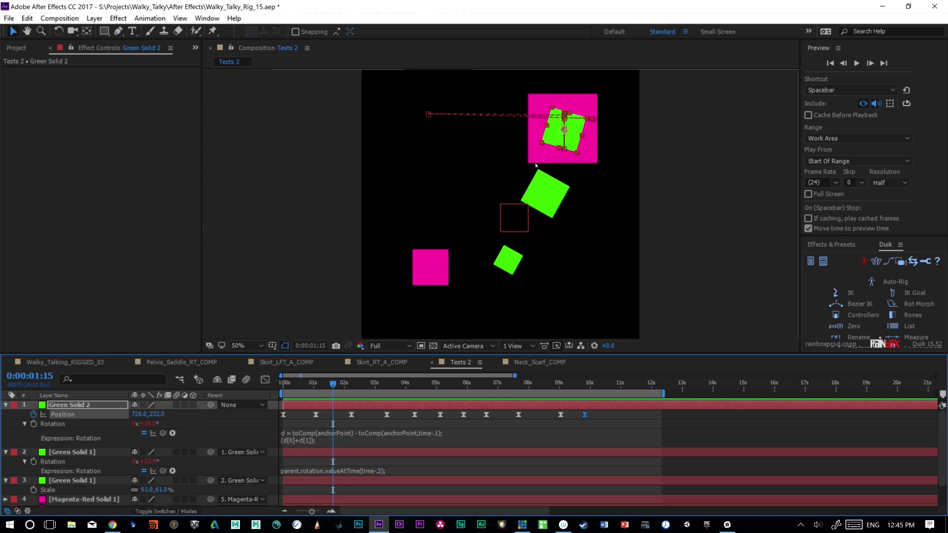
{"action": "key", "text": "space"}
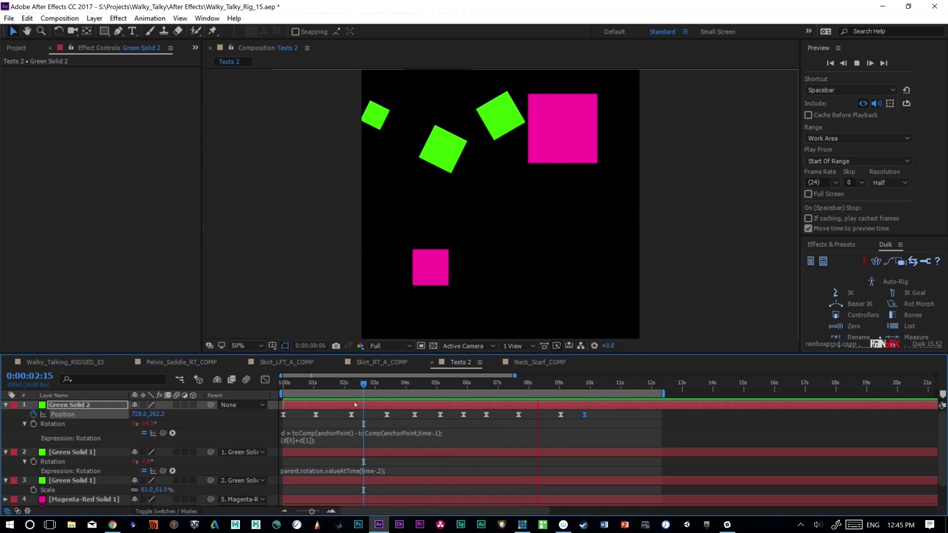
{"action": "key", "text": "space"}
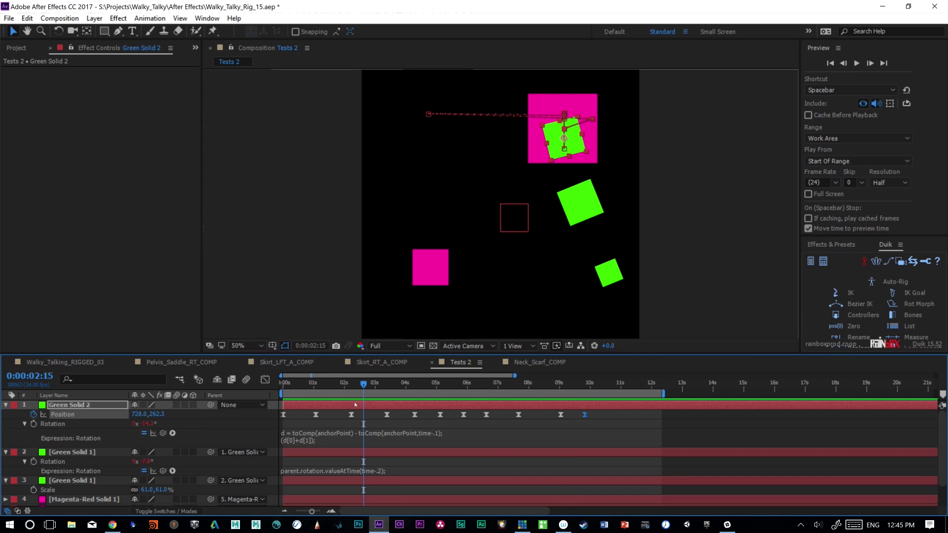
{"action": "left_click_drag", "start_coordinate": [385, 384], "coordinate": [339, 440]}
{"action": "key", "text": "space"}
- Switch to the Walky_Talking_RIGGED_03 composition and preview the secondary motion of the character's cloth and scarf
{"action": "key", "text": "space"}
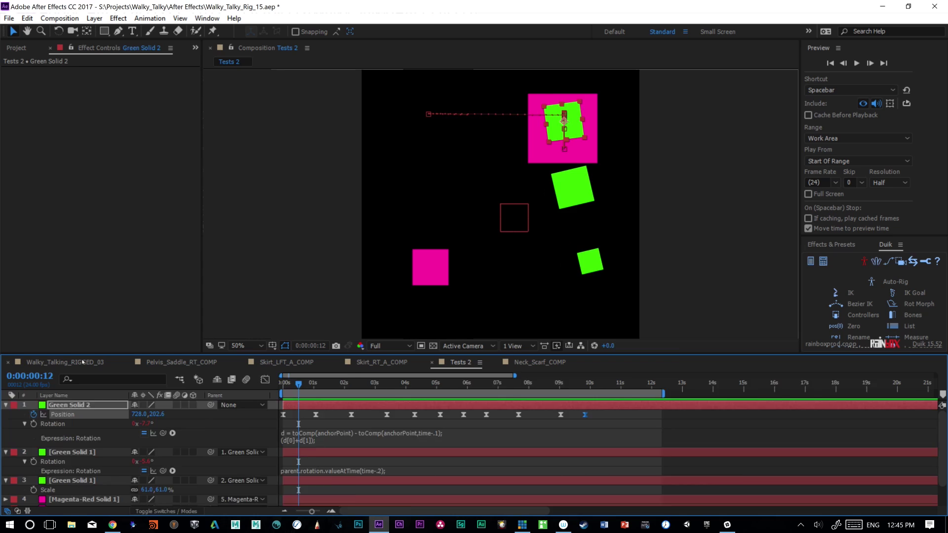
{"action": "left_click", "coordinate": [83, 362]}
{"action": "key", "text": "space"}
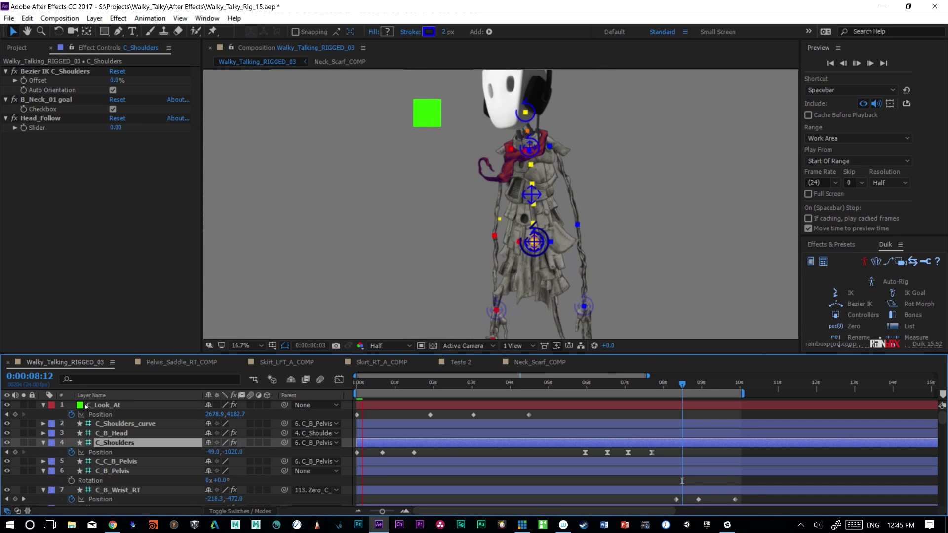
{"action": "key", "text": "space"}
{"action": "key", "text": "space"}
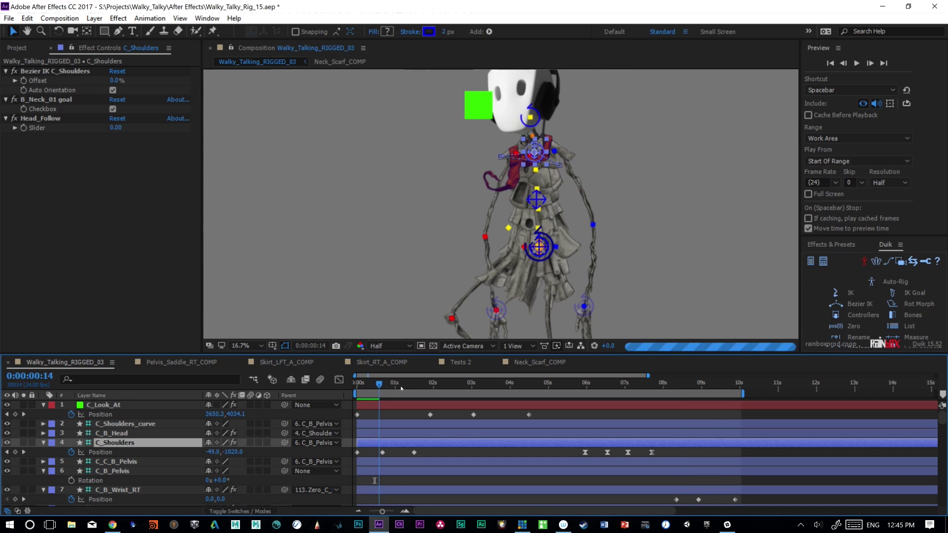
{"action": "left_click_drag", "start_coordinate": [489, 386], "coordinate": [419, 409]}
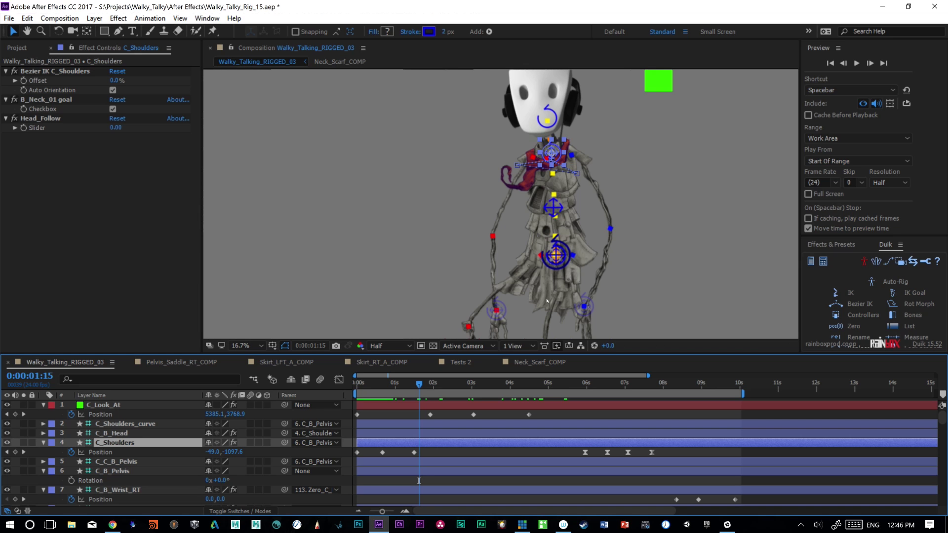
- Unlock and solo the Cloth_G_COMP layer, and preview how the isolated cloth moves over the first frames
{"action": "left_click_drag", "start_coordinate": [941, 426], "coordinate": [941, 458]}
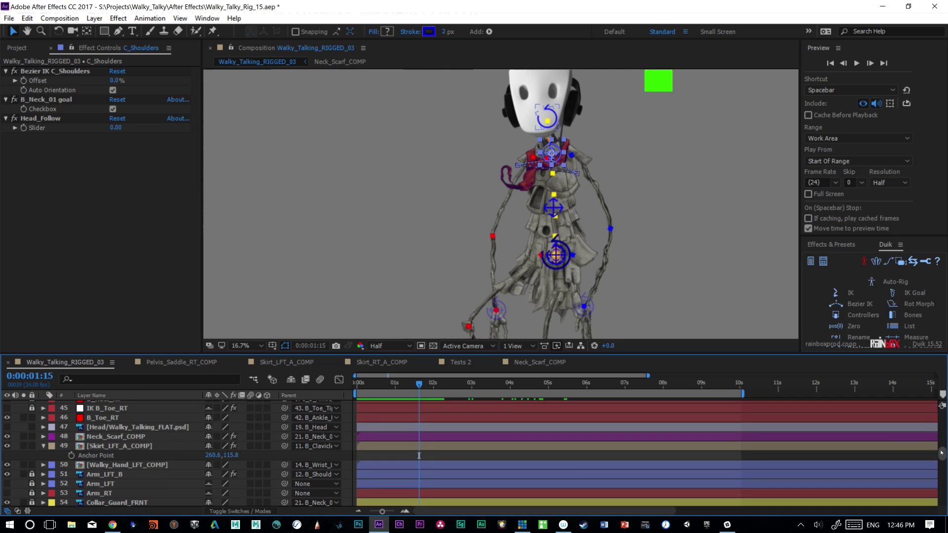
{"action": "left_click", "coordinate": [132, 447]}
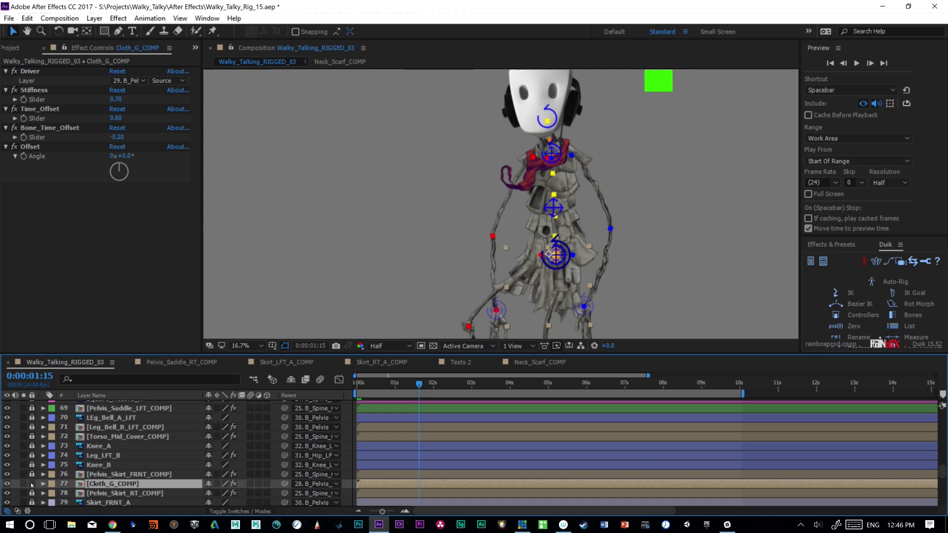
{"action": "left_click_drag", "start_coordinate": [372, 387], "coordinate": [335, 411]}
{"action": "key", "text": "space"}
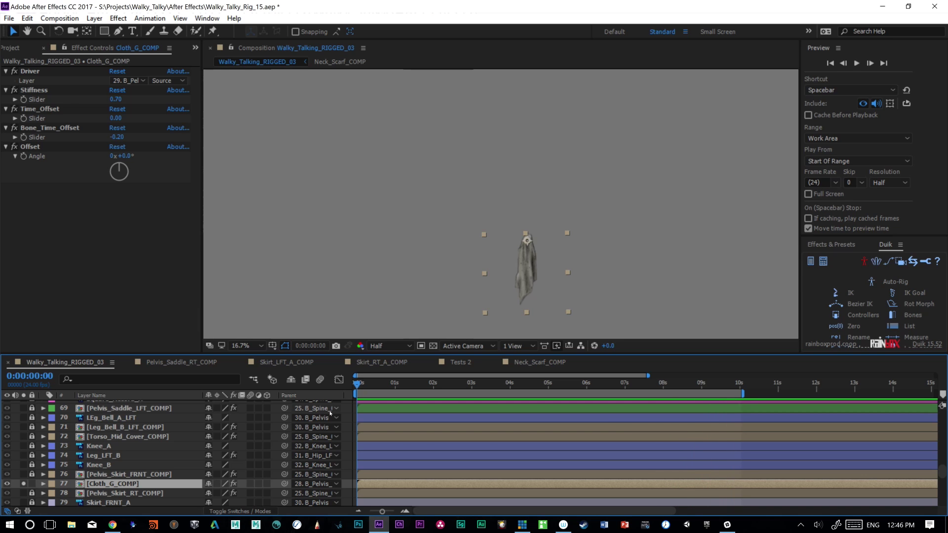
{"action": "left_click_drag", "start_coordinate": [368, 389], "coordinate": [339, 426]}
- Examine Cloth_G_COMP's Driver and Stiffness effects and compare them with the driving square in the Tests 2 composition
{"action": "left_click", "coordinate": [28, 74]}
{"action": "left_click", "coordinate": [34, 91]}
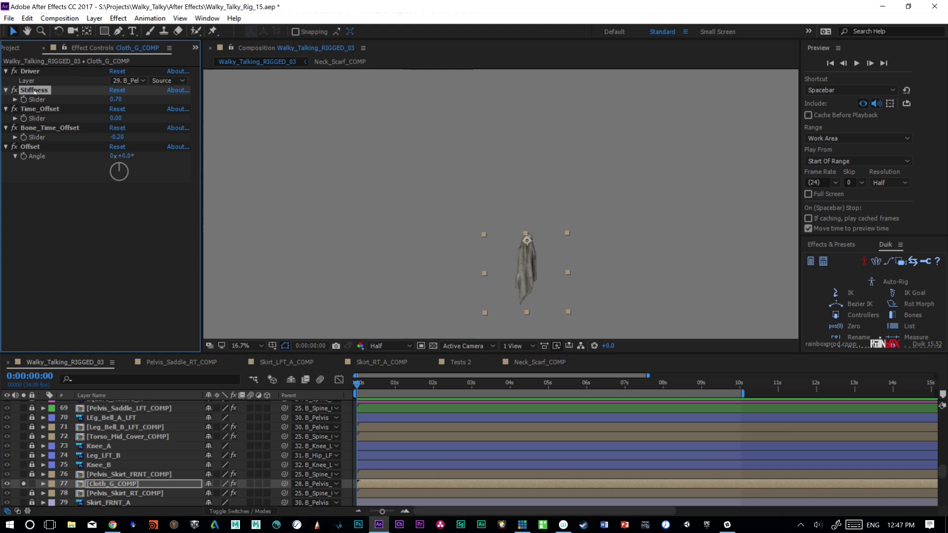
{"action": "left_click", "coordinate": [34, 72]}
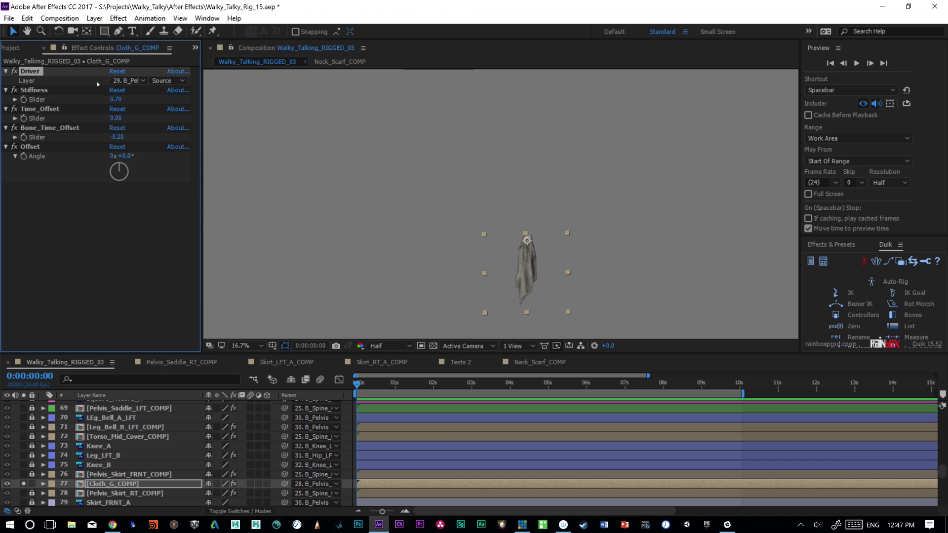
{"action": "left_click", "coordinate": [456, 362]}
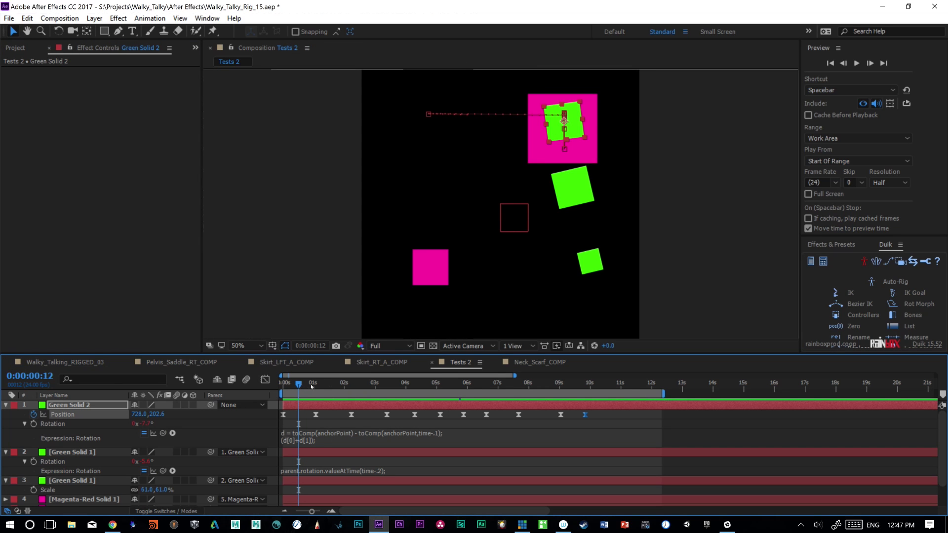
{"action": "left_click_drag", "start_coordinate": [312, 387], "coordinate": [271, 403]}
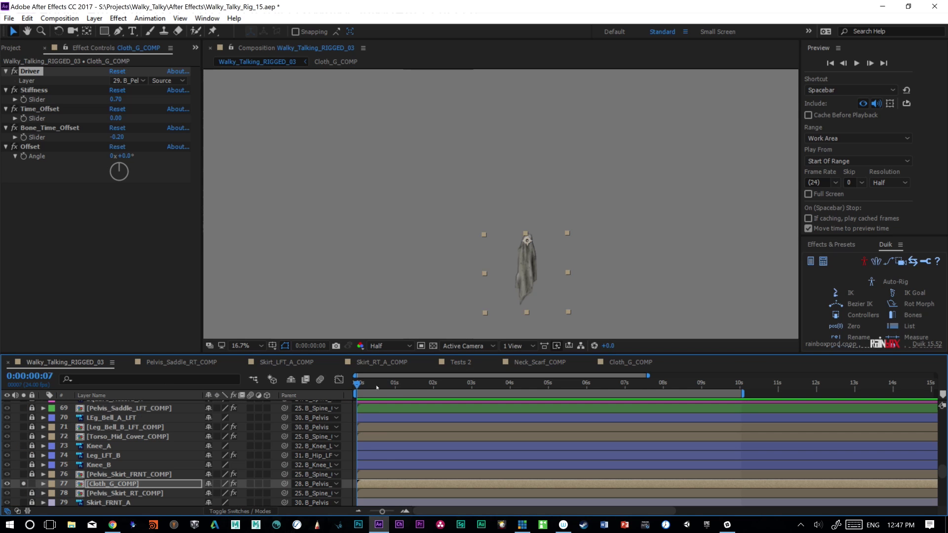
{"action": "mouse_move", "coordinate": [363, 390]}
{"action": "left_mouse_down"}
{"action": "mouse_move", "coordinate": [405, 390]}
{"action": "mouse_move", "coordinate": [361, 392]}
{"action": "left_mouse_up"}
- Try C_C_B_Pelvis as Cloth_G_COMP's Driver layer, and set the driver back to B_Pelvis_Cloth
{"action": "left_click", "coordinate": [138, 80]}
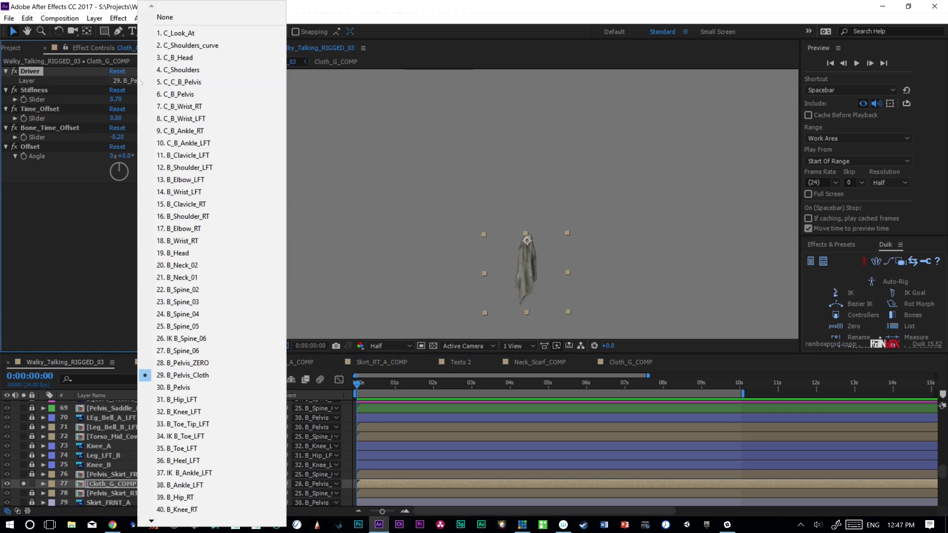
{"action": "left_click", "coordinate": [145, 85]}
{"action": "left_click", "coordinate": [142, 82]}
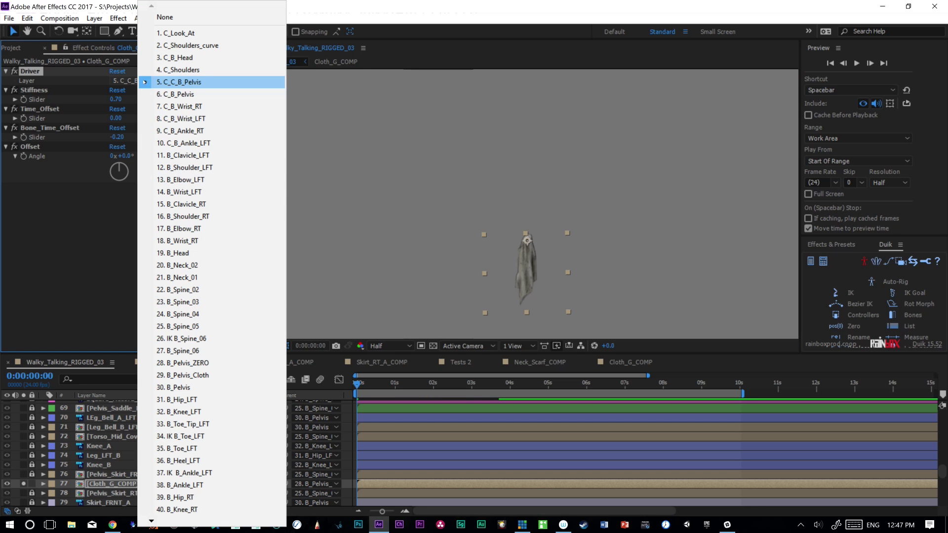
{"action": "left_click", "coordinate": [222, 377]}
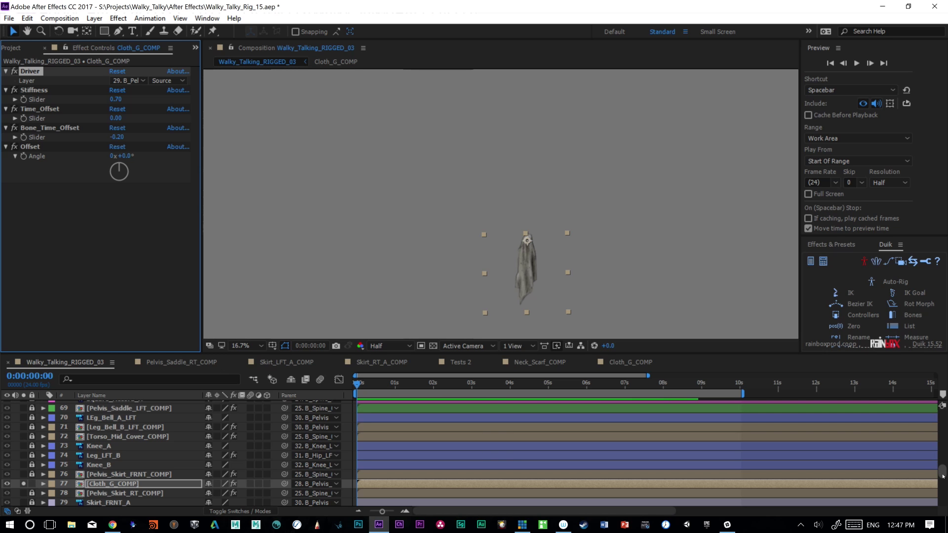
- Solo the B_Pelvis_Cloth and B_Pelvis layers with the cloth, and scrub the first frames to compare their motion
{"action": "left_click_drag", "start_coordinate": [942, 476], "coordinate": [942, 437]}
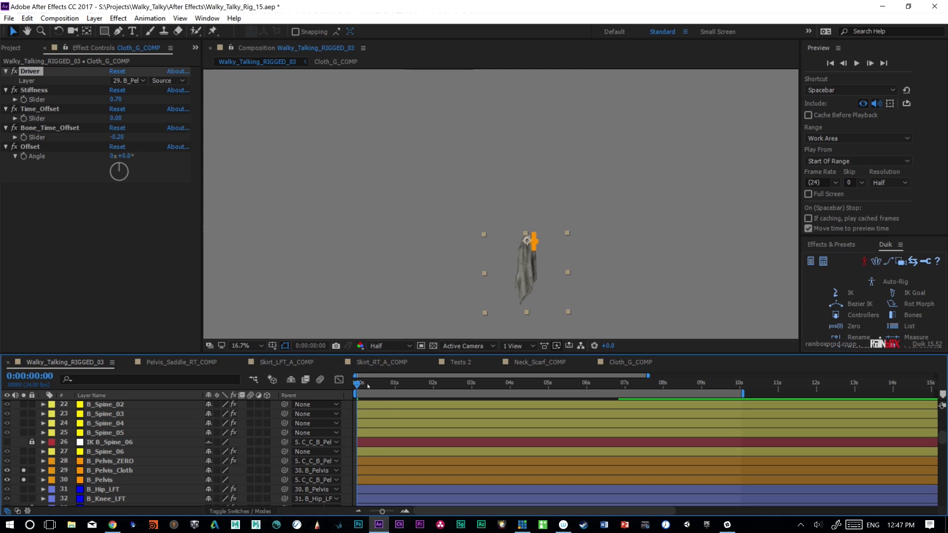
{"action": "mouse_move", "coordinate": [368, 386]}
{"action": "left_mouse_down"}
{"action": "mouse_move", "coordinate": [387, 386]}
{"action": "mouse_move", "coordinate": [363, 386]}
{"action": "left_mouse_up"}
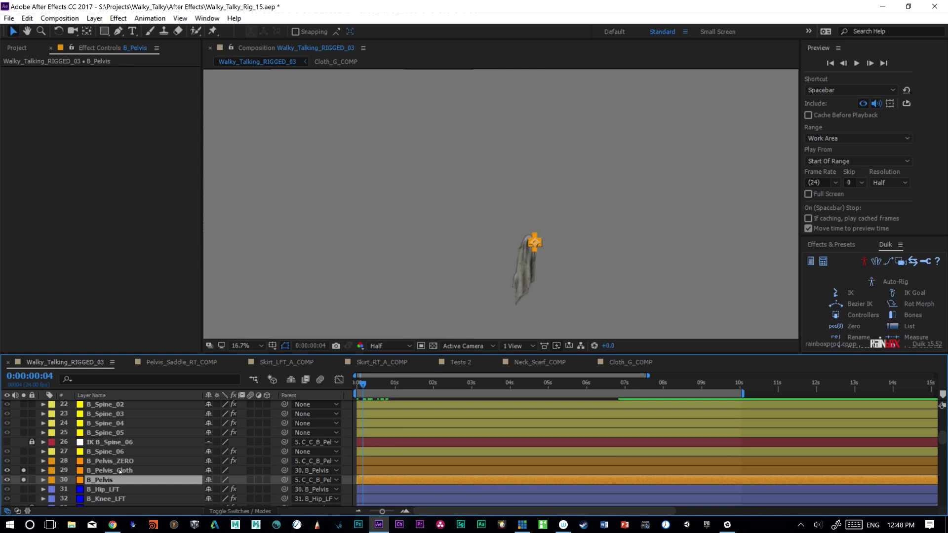
{"action": "left_click", "coordinate": [119, 472]}
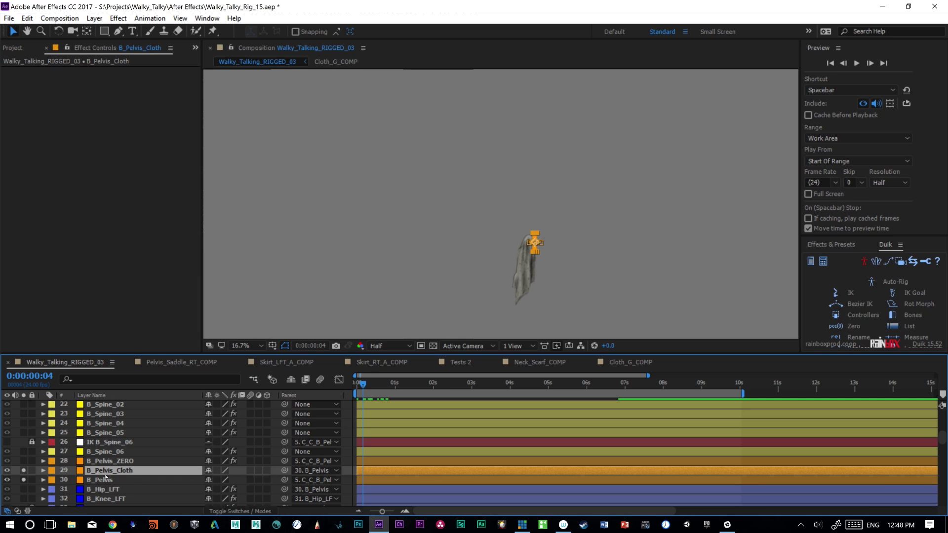
{"action": "left_click_drag", "start_coordinate": [371, 390], "coordinate": [328, 396]}
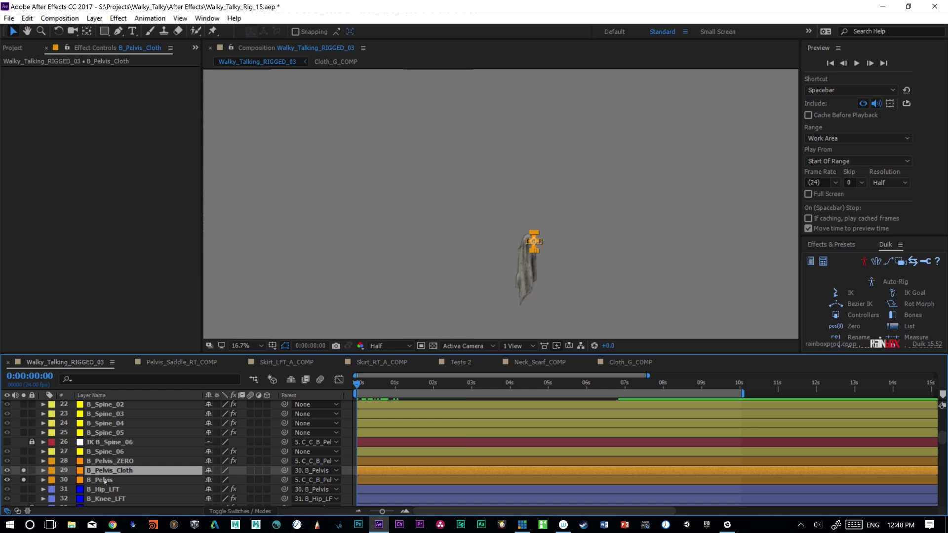
- Compare B_Pelvis with B_Pelvis_Cloth, reveal B_Pelvis_Cloth's Position keyframes, and scrub through that stretch of the timeline
{"action": "left_click", "coordinate": [153, 482]}
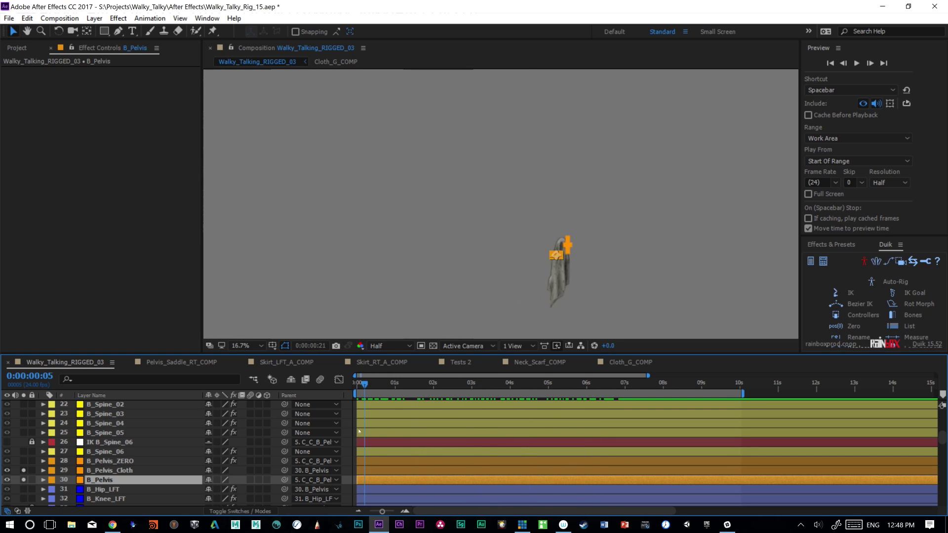
{"action": "left_click", "coordinate": [115, 471]}
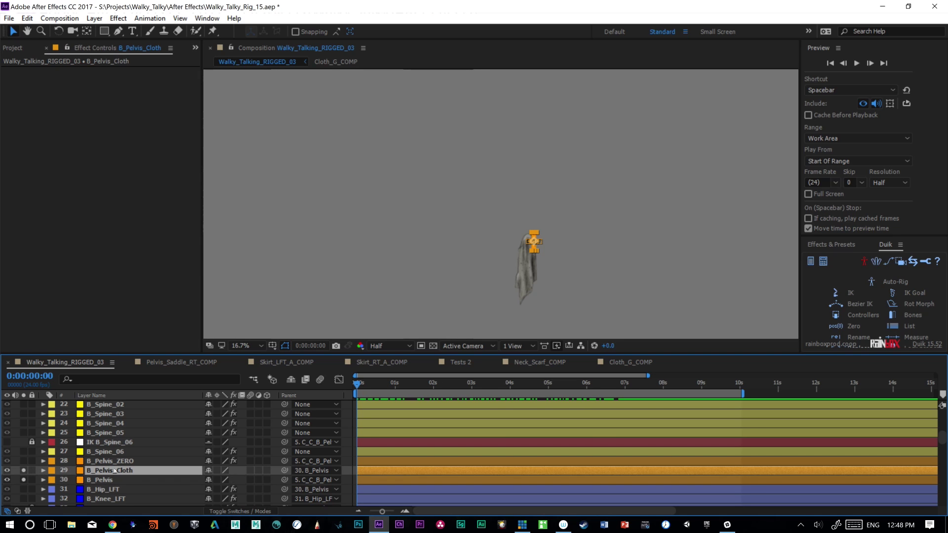
{"action": "key", "text": "p"}
{"action": "left_click_drag", "start_coordinate": [492, 383], "coordinate": [614, 384]}
{"action": "left_click_drag", "start_coordinate": [563, 406], "coordinate": [541, 423]}
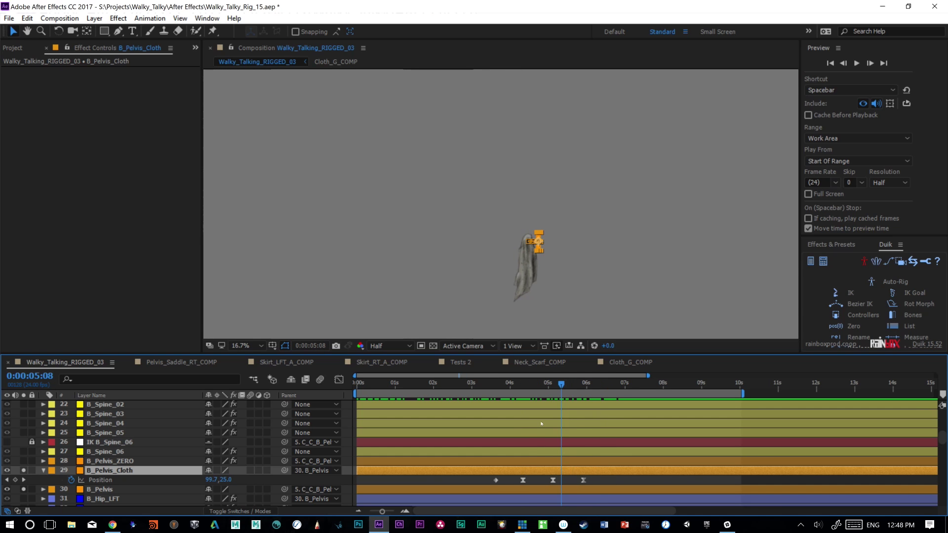
- Unsolo B_Pelvis_Cloth, select the Cloth_G_COMP layer, and scrub the second second of the animation
{"action": "left_click", "coordinate": [23, 471]}
{"action": "left_click", "coordinate": [526, 267]}
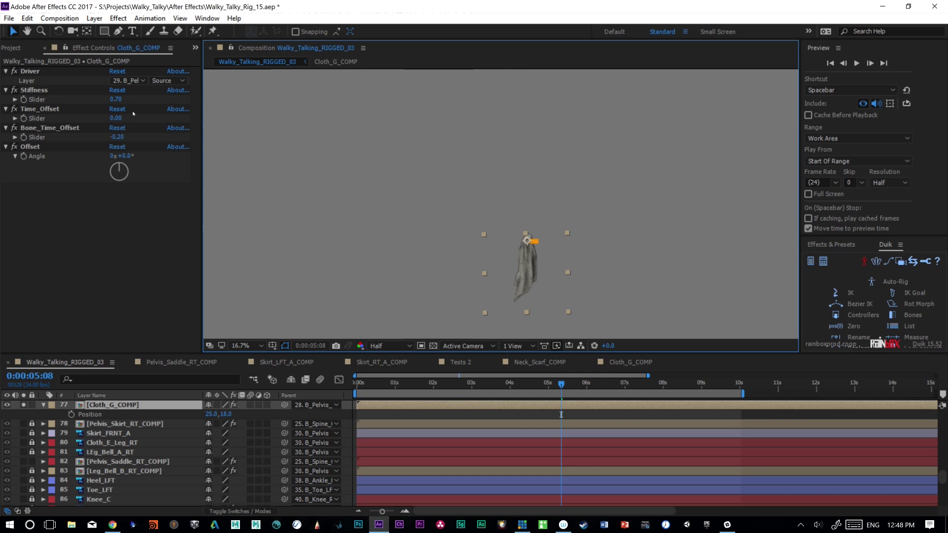
{"action": "left_click_drag", "start_coordinate": [368, 389], "coordinate": [408, 389]}
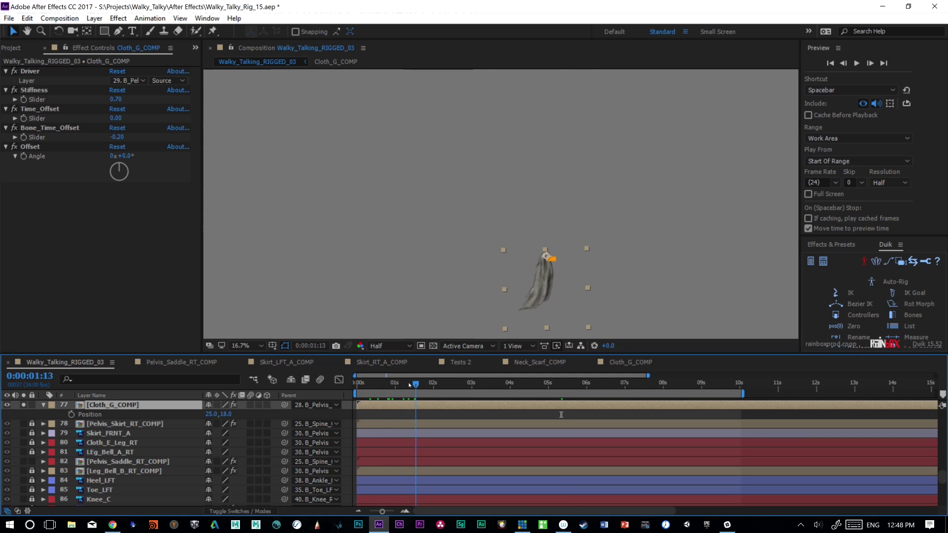
- Try a Stiffness of 0.3 on Cloth_G_COMP, preview the cloth's motion, and return to the first frame
{"action": "left_click", "coordinate": [116, 100]}
{"action": "type", "text": "."}
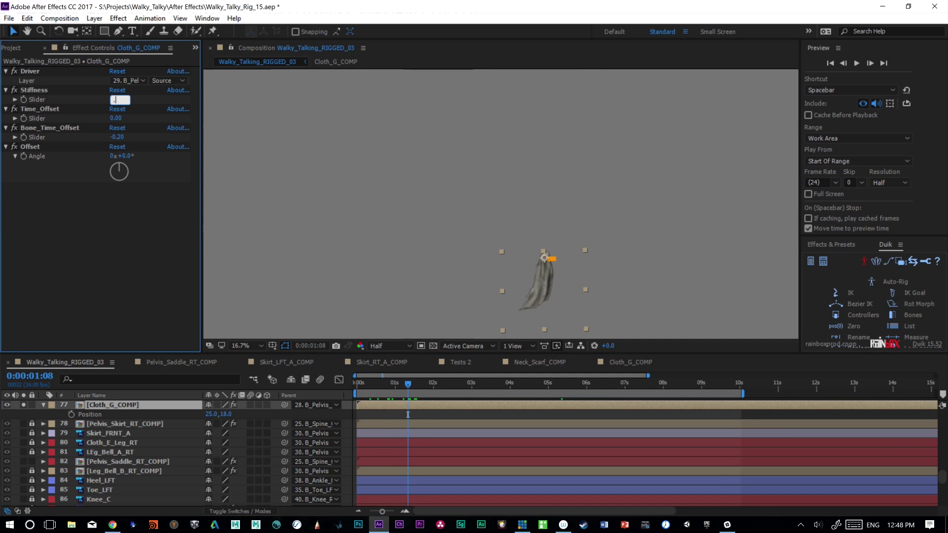
{"action": "type", "text": "3"}
{"action": "key", "text": "Return"}
{"action": "key", "text": "space"}
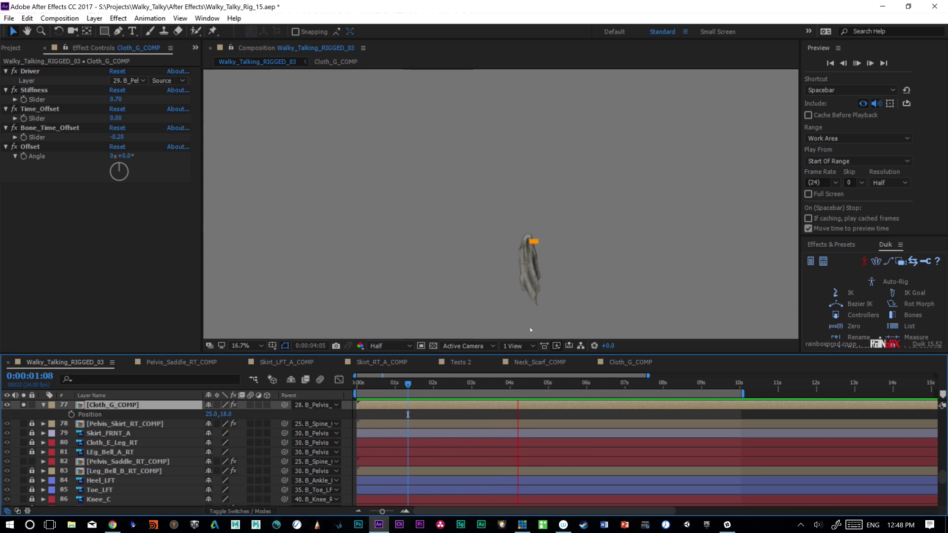
{"action": "left_click_drag", "start_coordinate": [496, 385], "coordinate": [359, 397]}
{"action": "key", "text": "Home"}
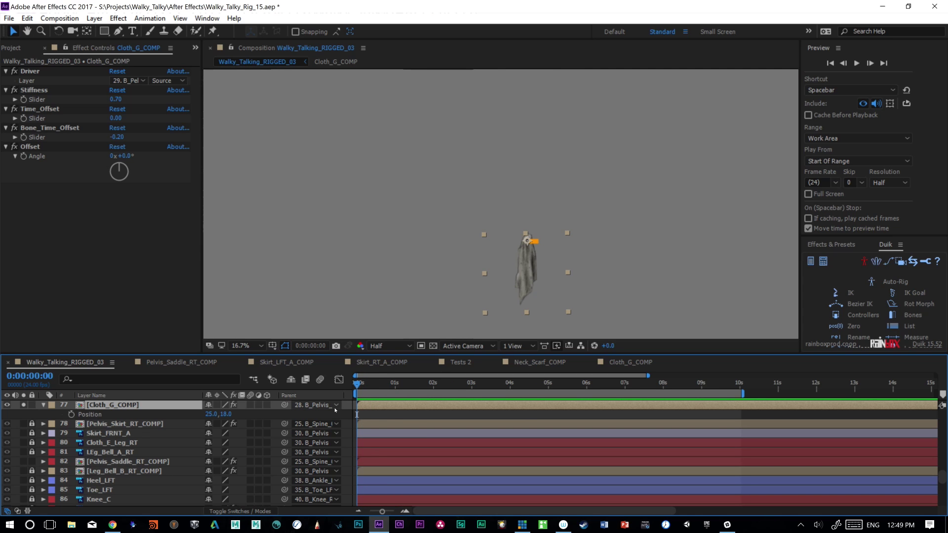
- Try a Time_Offset of -1 on Cloth_G_COMP, preview the cloth's motion, and set Time_Offset back to 0
{"action": "left_click", "coordinate": [50, 109]}
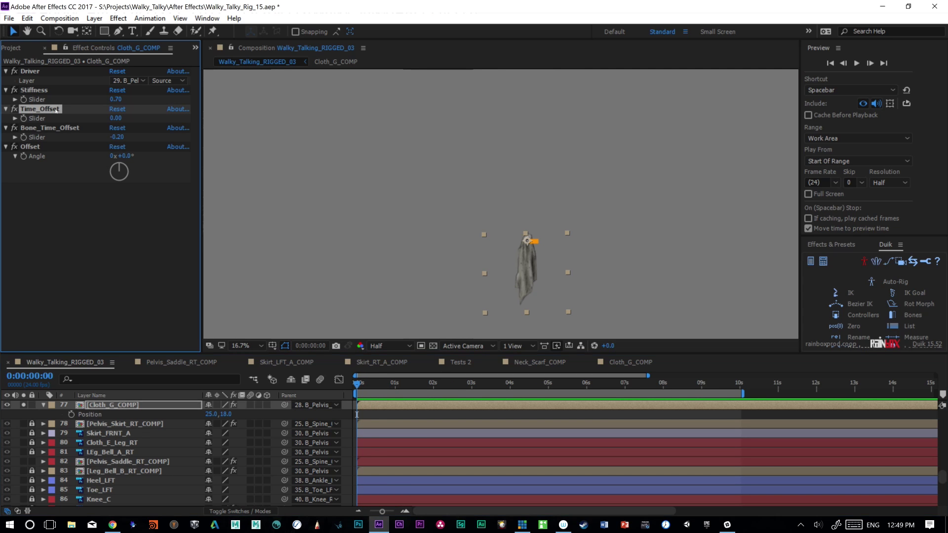
{"action": "left_click", "coordinate": [114, 119]}
{"action": "type", "text": "-1"}
{"action": "key", "text": "Return"}
{"action": "key", "text": "space"}
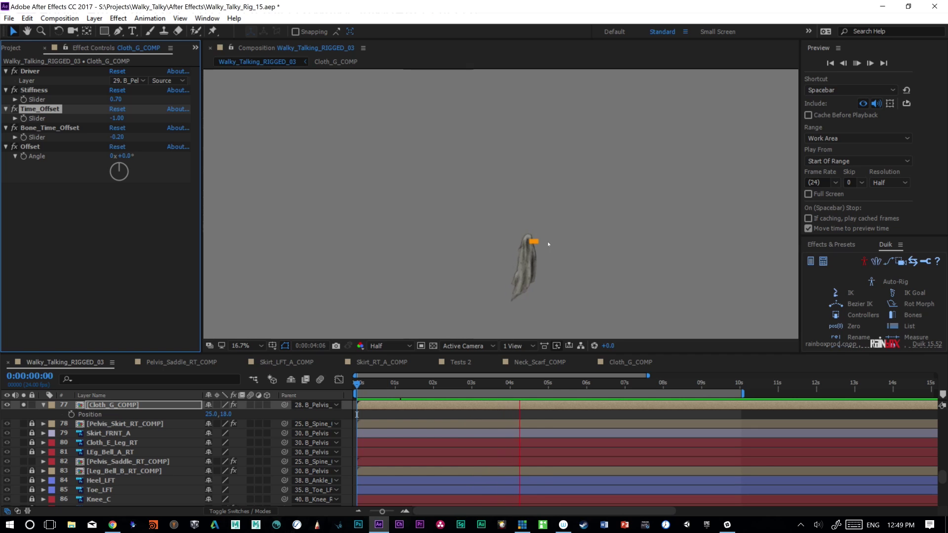
{"action": "key", "text": "space"}
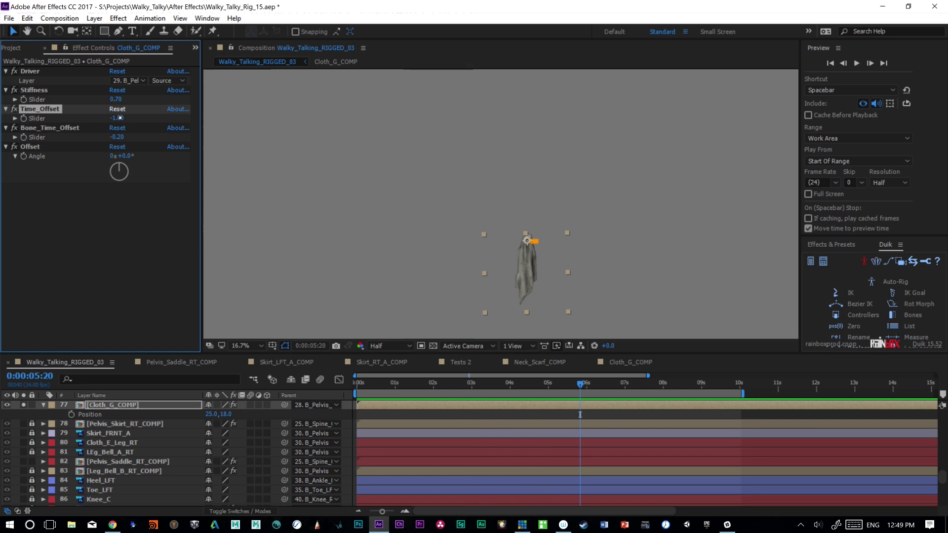
{"action": "left_click", "coordinate": [117, 119]}
{"action": "key", "text": "Return"}
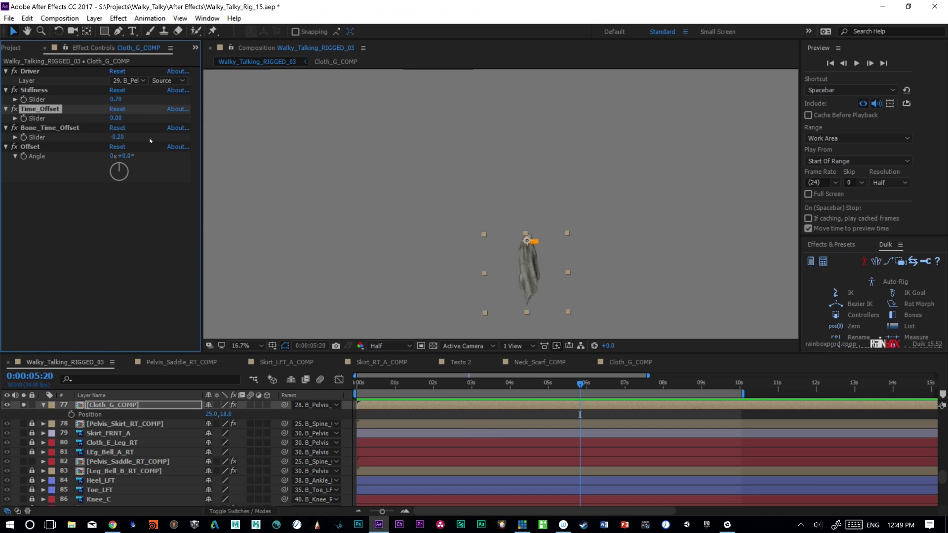
- Select Cloth_G_COMP's Bone_Time_Offset effect and preview the delay along the cloth
{"action": "left_click", "coordinate": [72, 130]}
{"action": "key", "text": "space"}
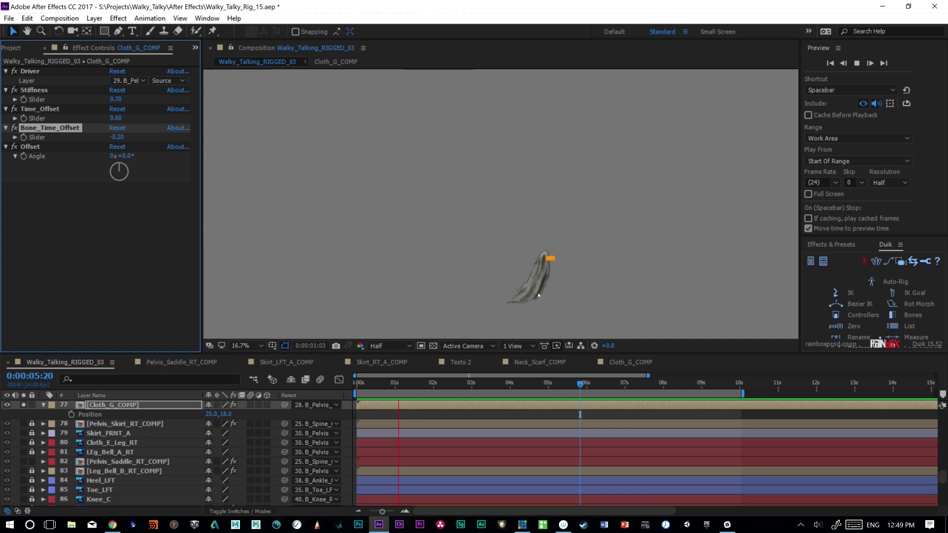
{"action": "key", "text": "space"}
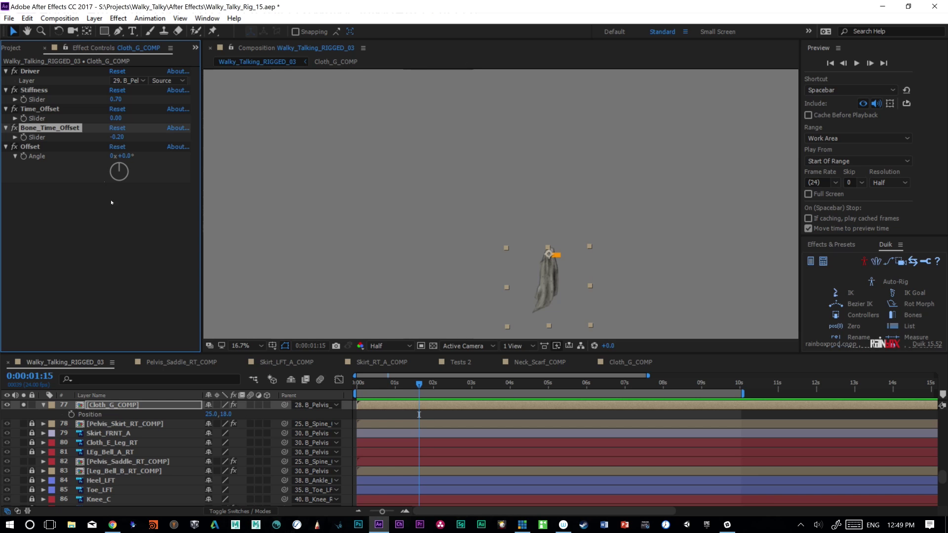
- Try a larger angle in Cloth_G_COMP's Offset effect and undo the change
{"action": "left_click", "coordinate": [66, 150]}
{"action": "left_click_drag", "start_coordinate": [125, 156], "coordinate": [158, 154]}
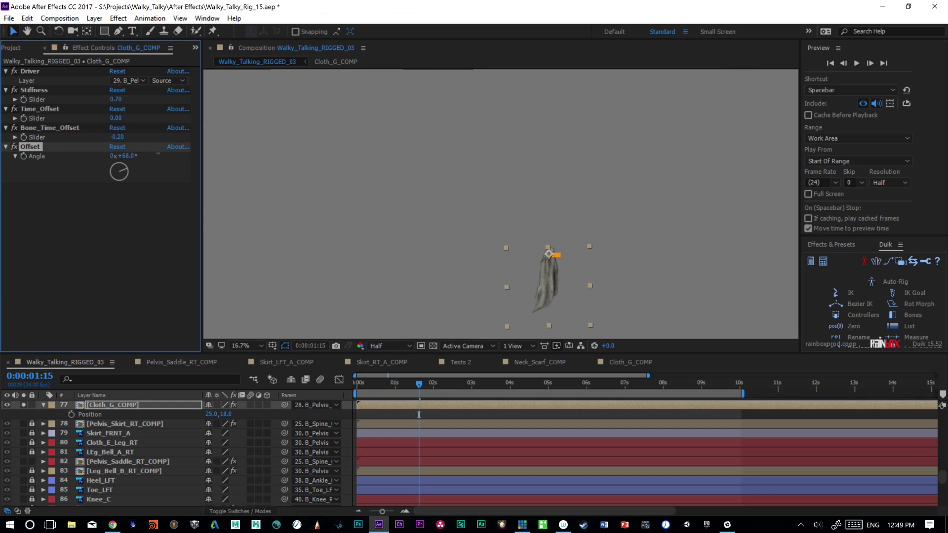
{"action": "key", "text": "ctrl+z"}
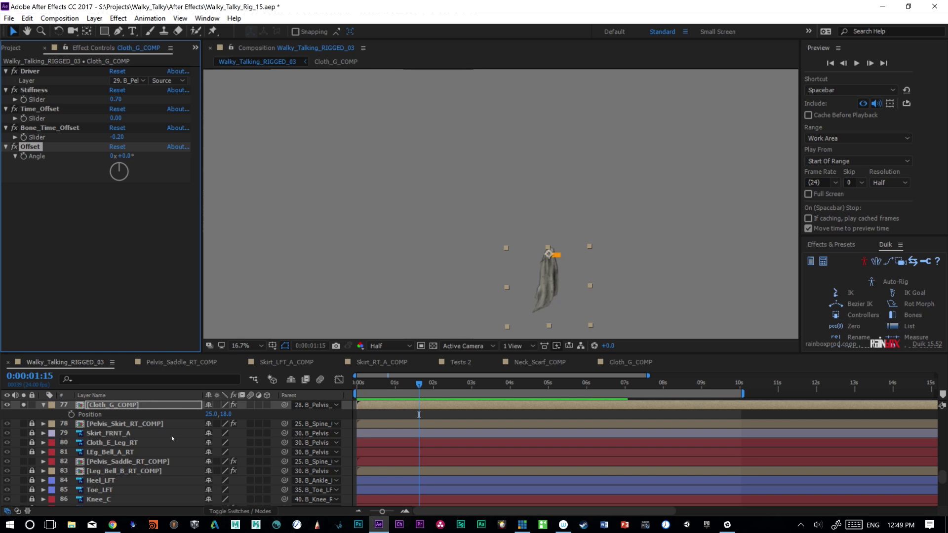
- Open the Cloth_G_COMP composition, inspect its cloth artwork and Driver layers, and preview how the puppet pins follow the driver
{"action": "double_click", "coordinate": [130, 405]}
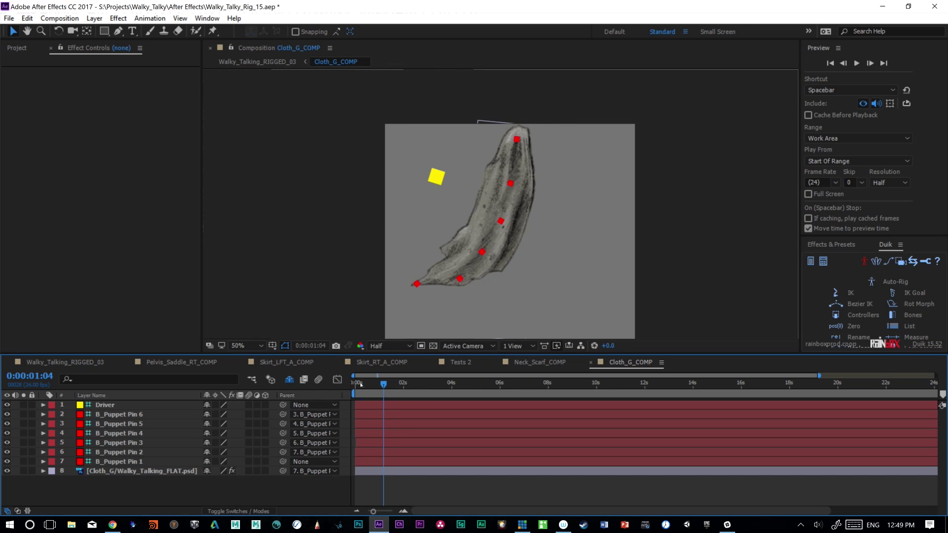
{"action": "left_click_drag", "start_coordinate": [361, 384], "coordinate": [355, 384]}
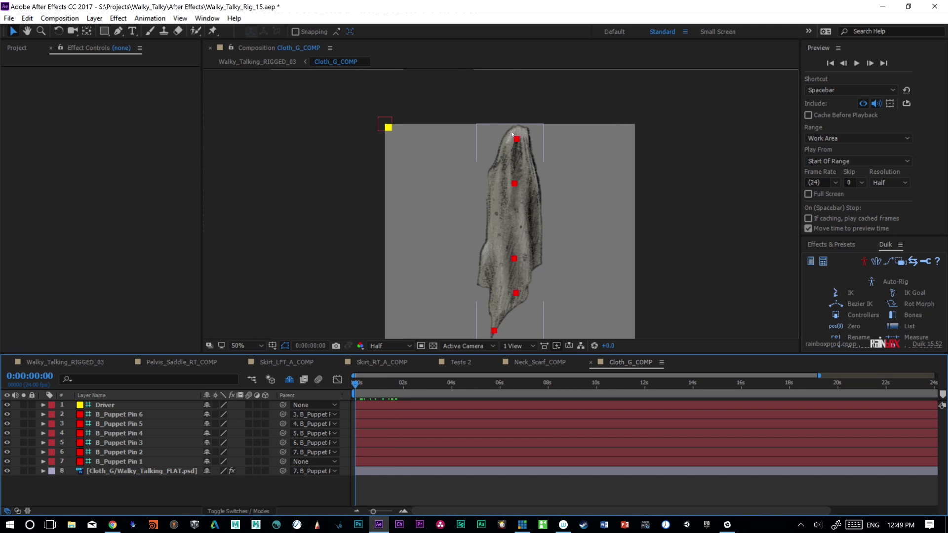
{"action": "left_click", "coordinate": [523, 218]}
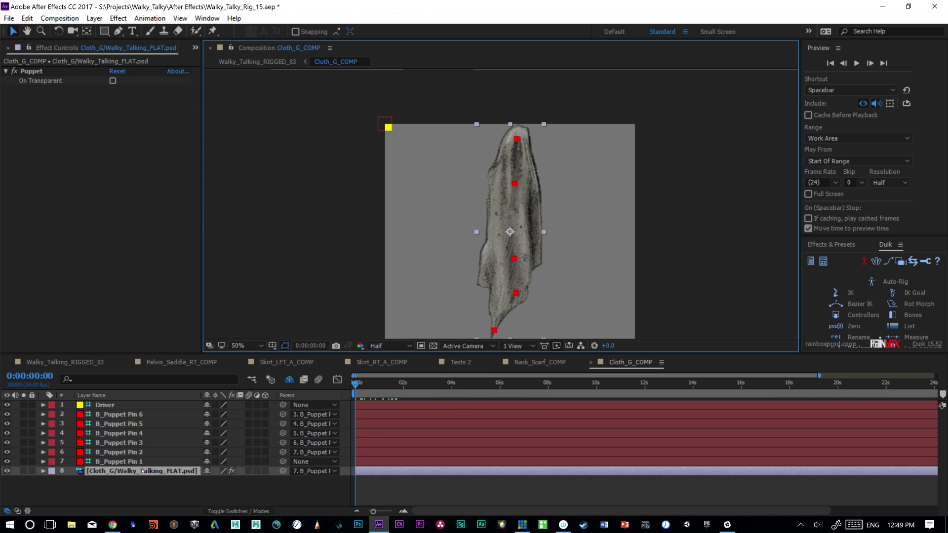
{"action": "left_click_drag", "start_coordinate": [372, 385], "coordinate": [335, 394]}
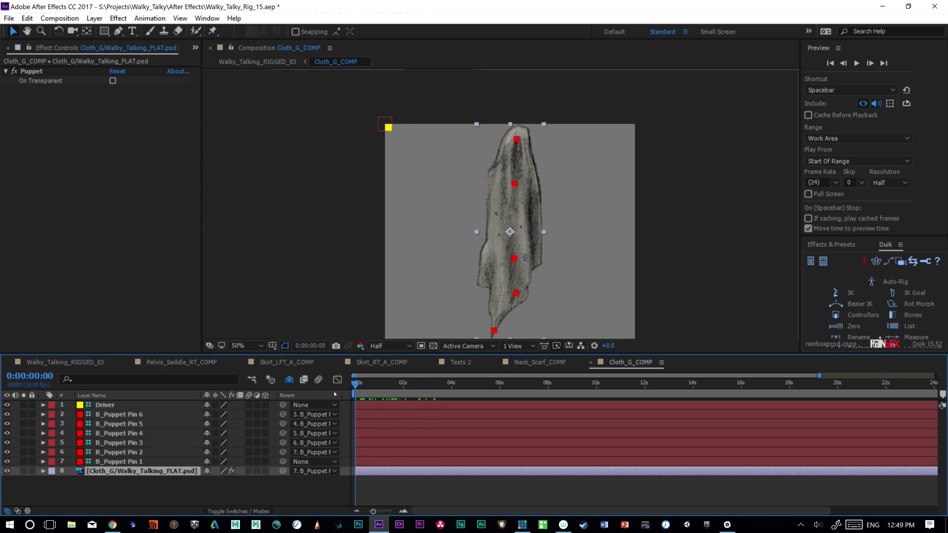
{"action": "left_click", "coordinate": [387, 126]}
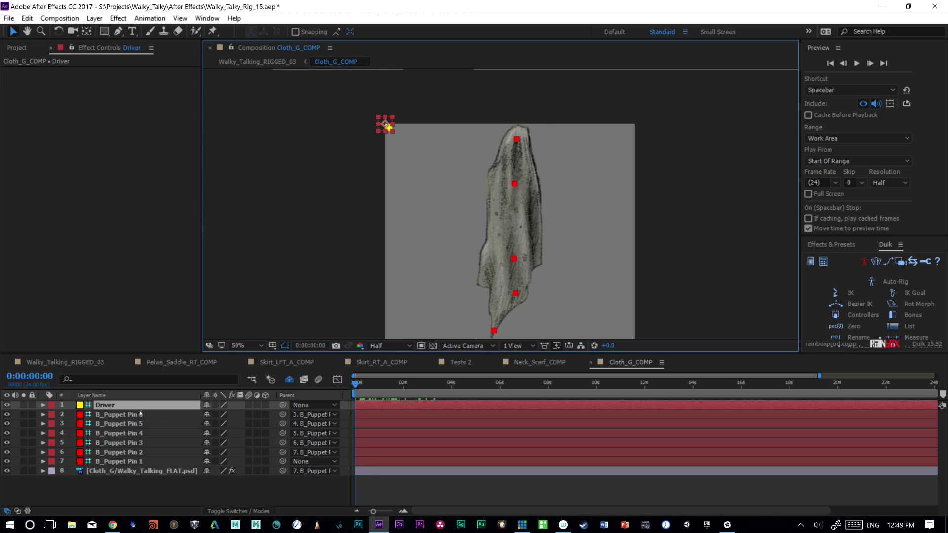
{"action": "key", "text": "space"}
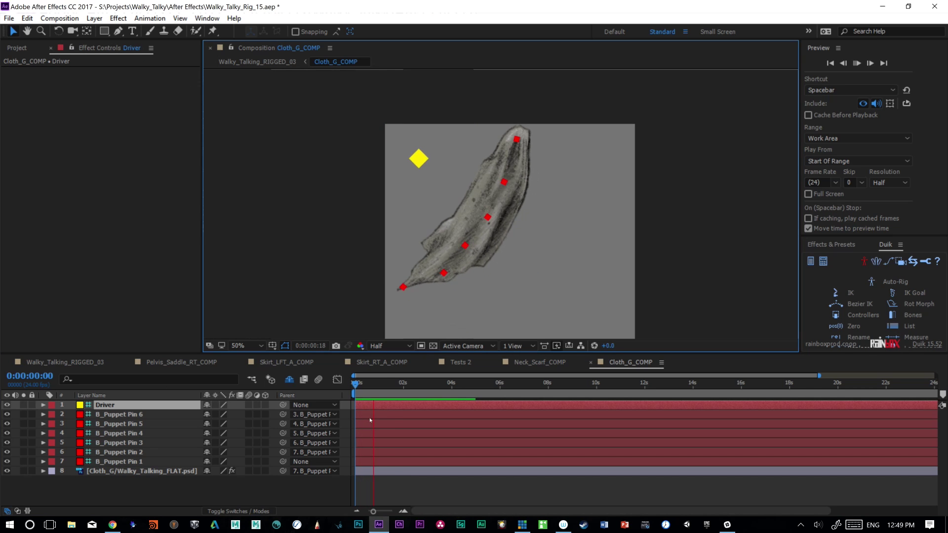
- Preview the green squares in the Tests 2 composition to compare them with the cloth's pin chain
{"action": "left_click", "coordinate": [460, 363]}
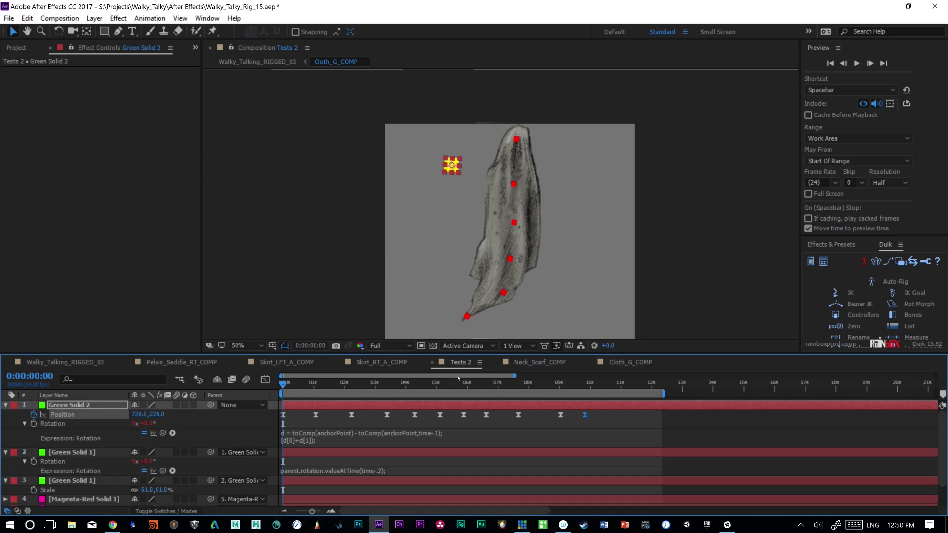
{"action": "left_click_drag", "start_coordinate": [285, 394], "coordinate": [401, 389]}
{"action": "key", "text": "space"}
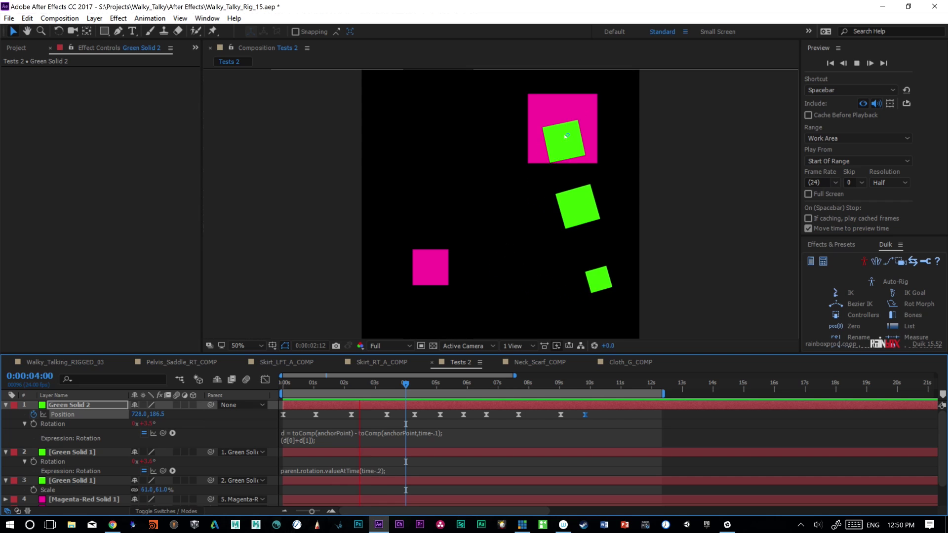
- In Cloth_G_COMP, reveal the Driver layer's Position expression and enlarge its field to show the full code
{"action": "left_click", "coordinate": [613, 363]}
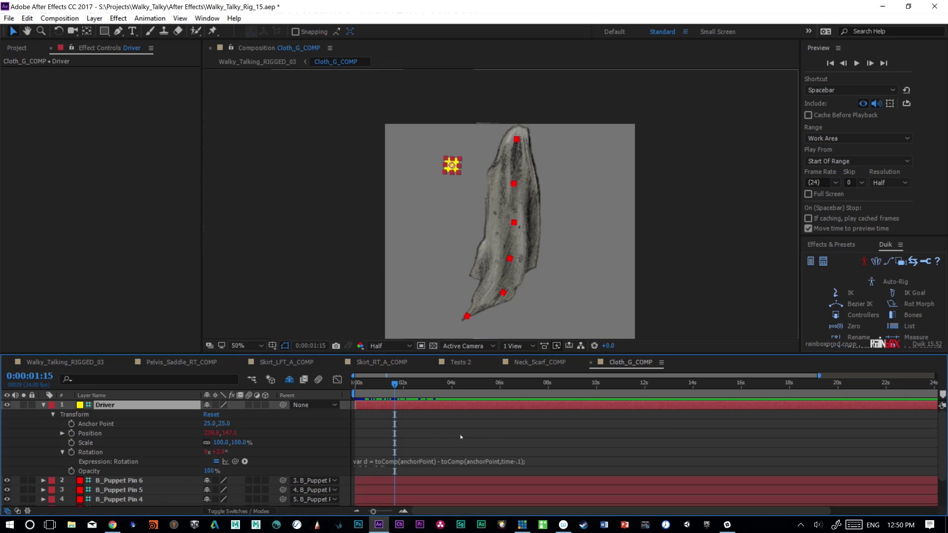
{"action": "key", "text": "p"}
{"action": "left_click", "coordinate": [61, 415]}
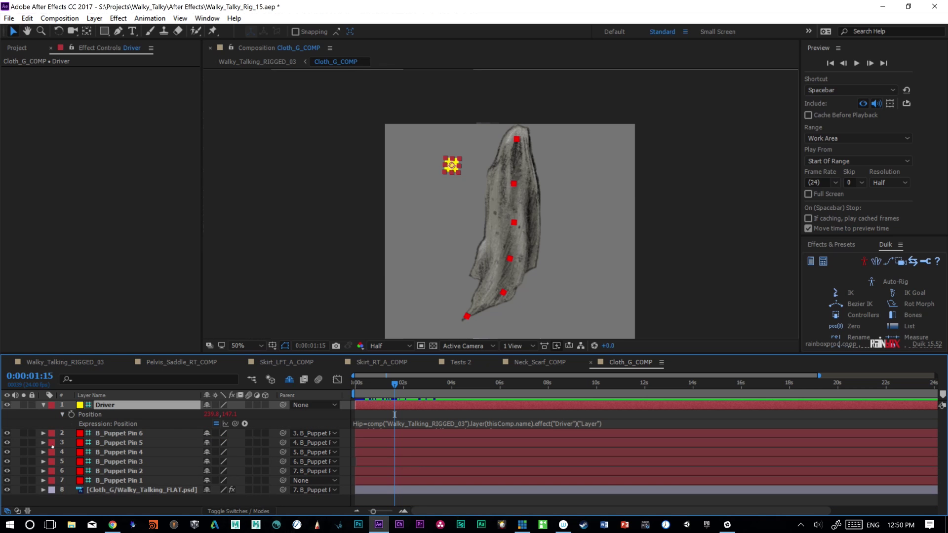
{"action": "left_click_drag", "start_coordinate": [575, 428], "coordinate": [575, 475]}
- Return to Tests 2 and check how the green squares react to Green Solid 2's motion around 2 seconds
{"action": "left_click", "coordinate": [464, 363]}
{"action": "key", "text": "space"}
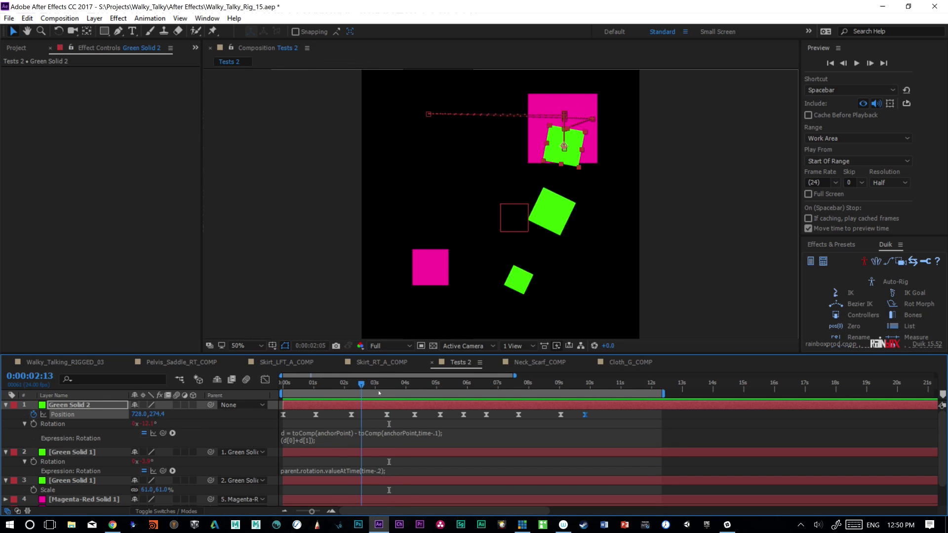
{"action": "left_click", "coordinate": [354, 384]}
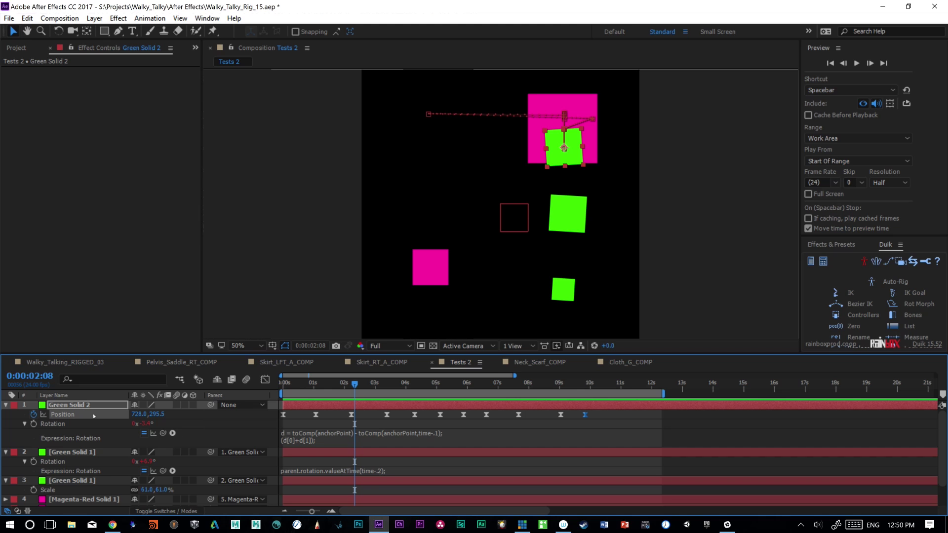
- Remove the commented-out HipGlobalPosInit line and its blank line from the Driver layer's Position expression in Cloth_G_COMP
{"action": "left_click", "coordinate": [615, 362]}
{"action": "left_click_drag", "start_coordinate": [354, 384], "coordinate": [349, 430]}
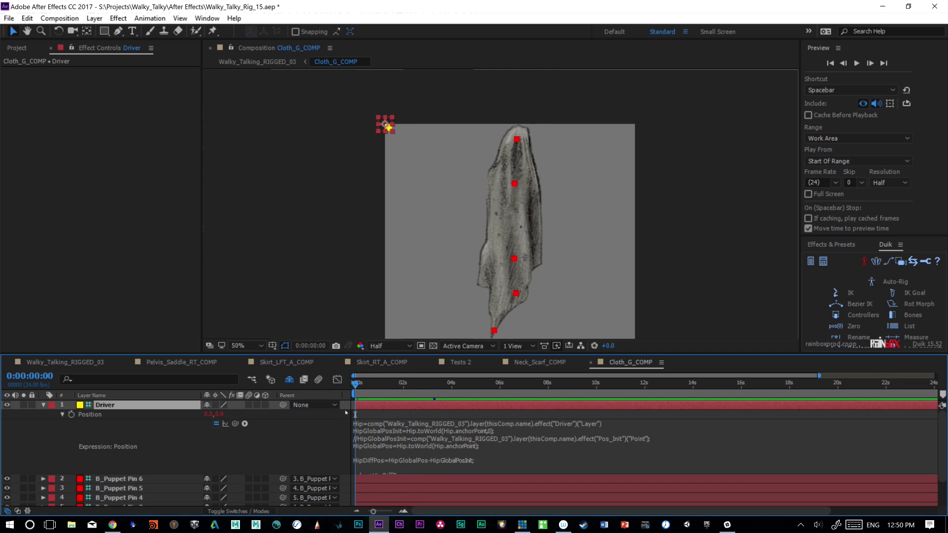
{"action": "left_click", "coordinate": [556, 430]}
{"action": "left_click_drag", "start_coordinate": [638, 438], "coordinate": [353, 438]}
{"action": "key", "text": "Delete"}
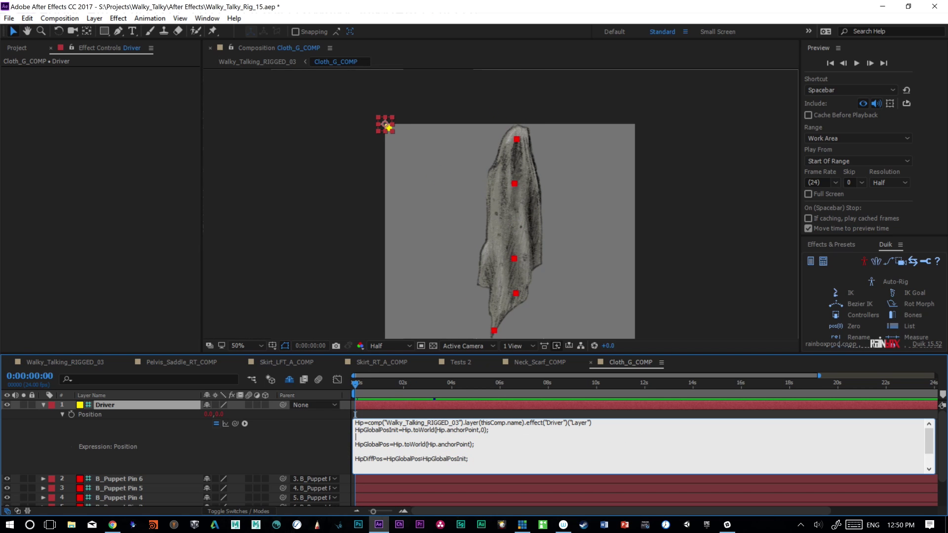
{"action": "key", "text": "Delete"}
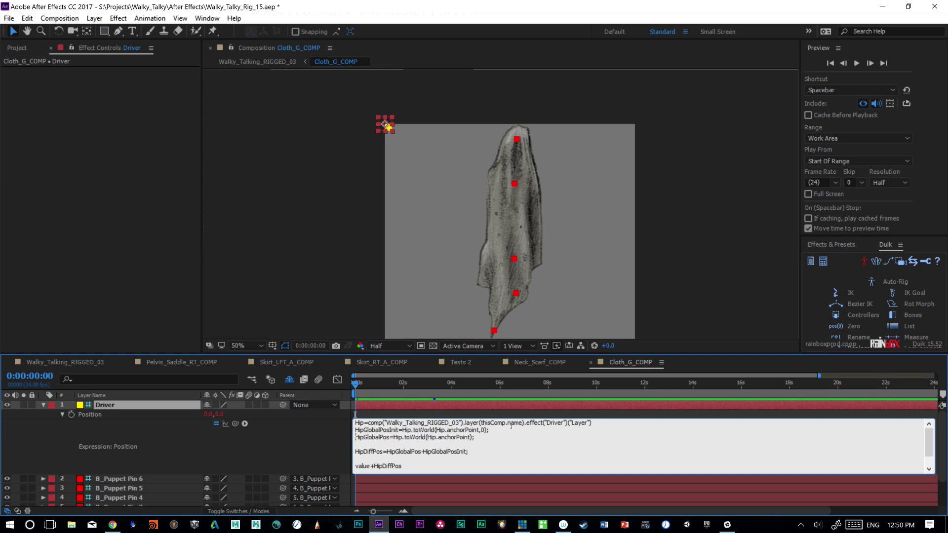
- Trace the layer reference in the expression's Hip line to Cloth_G_COMP's Driver effect in Walky_Talking_RIGGED_03
{"action": "key", "text": "shift+End"}
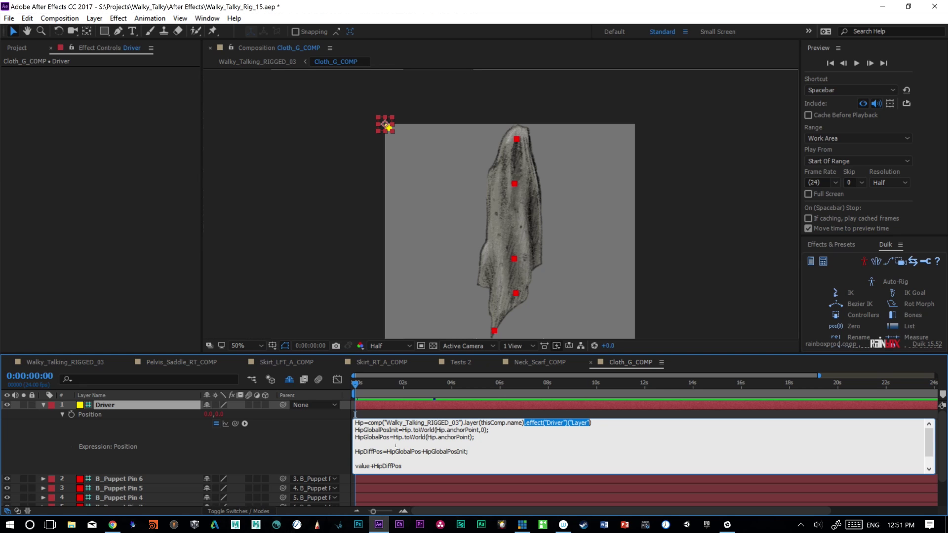
{"action": "left_click_drag", "start_coordinate": [368, 422], "coordinate": [597, 424]}
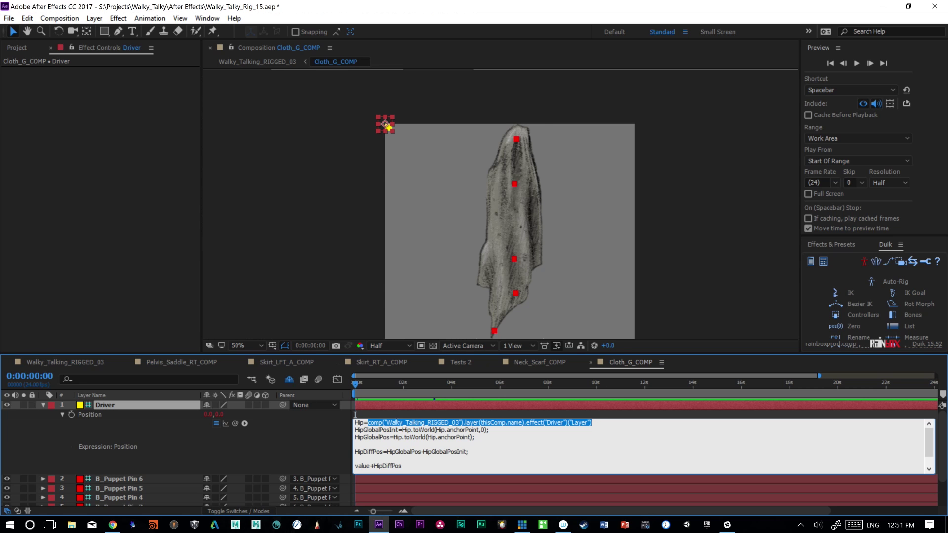
{"action": "left_click", "coordinate": [92, 364]}
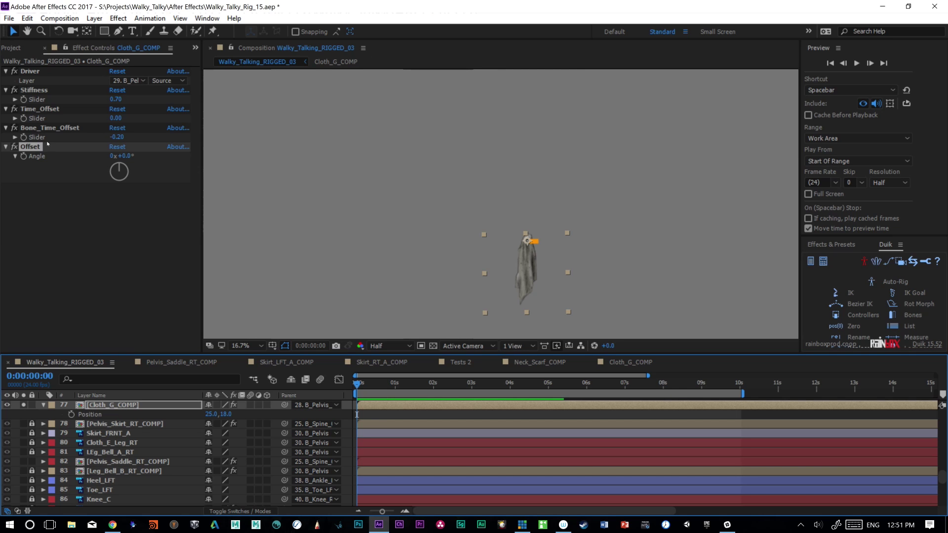
{"action": "left_click", "coordinate": [42, 73]}
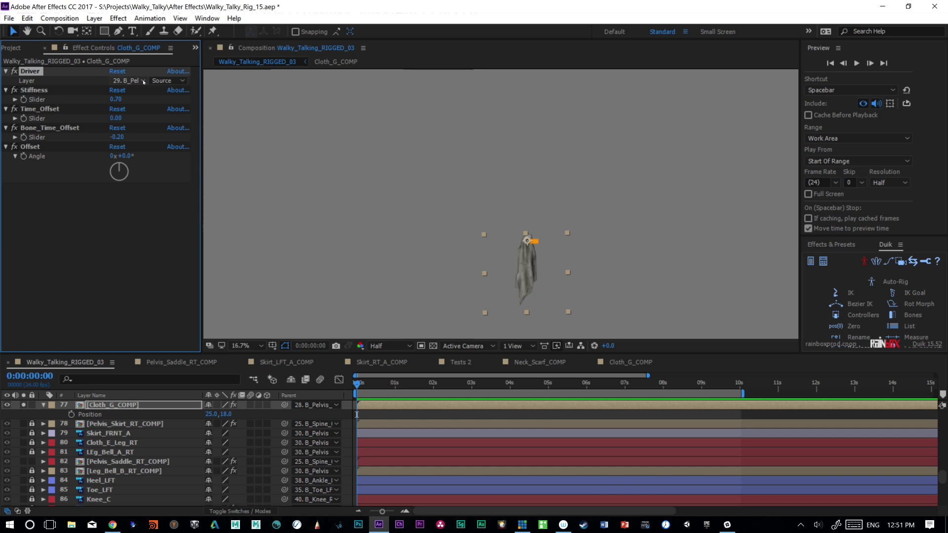
- Add a trial Layer Control effect to Cloth_G_COMP, point it to layers 16 and 20 in turn, and delete the effect
{"action": "right_click", "coordinate": [75, 253]}
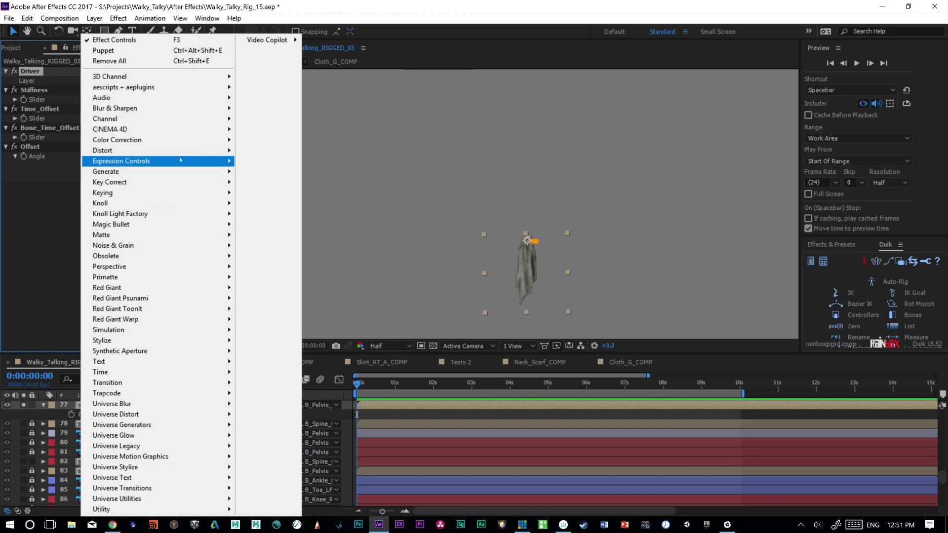
{"action": "mouse_move", "coordinate": [218, 161]}
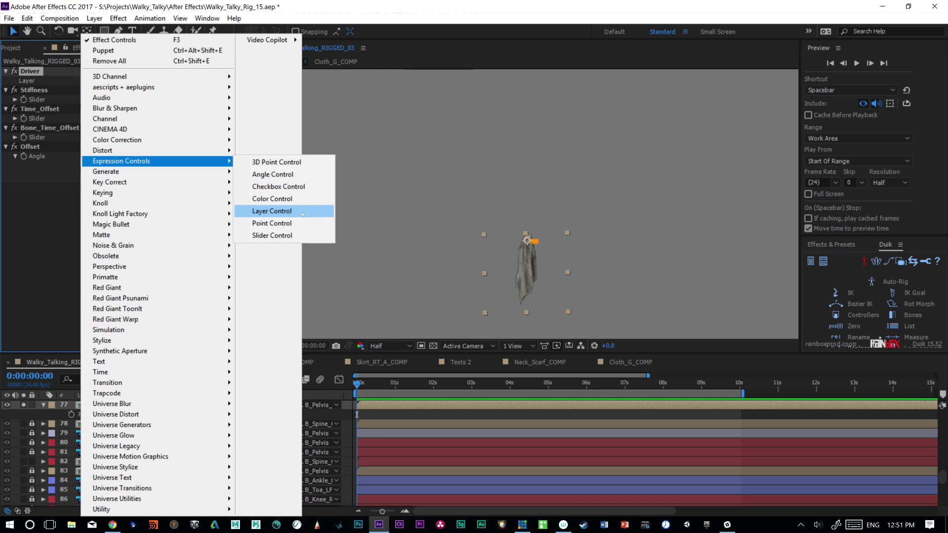
{"action": "left_click", "coordinate": [272, 210]}
{"action": "left_click", "coordinate": [127, 197]}
{"action": "left_click", "coordinate": [152, 226]}
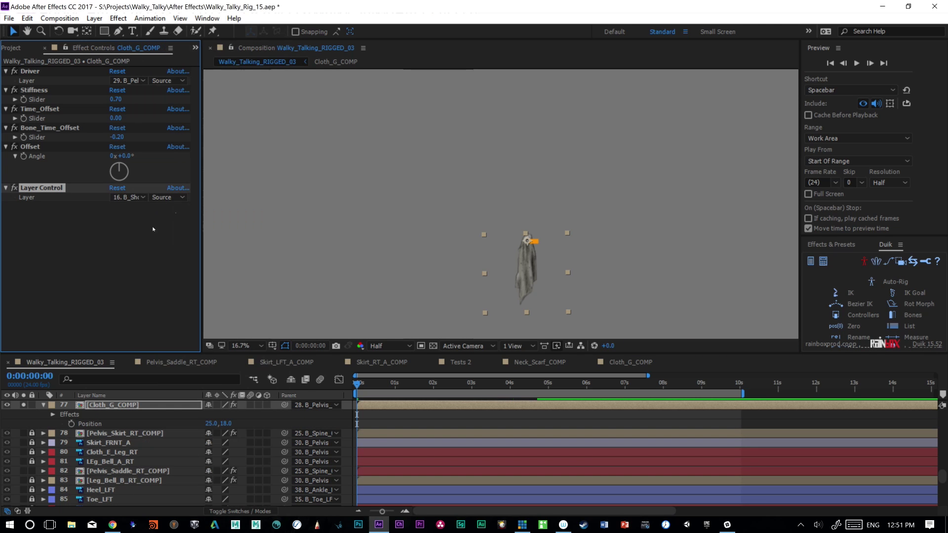
{"action": "left_click", "coordinate": [128, 197]}
{"action": "left_click", "coordinate": [172, 256]}
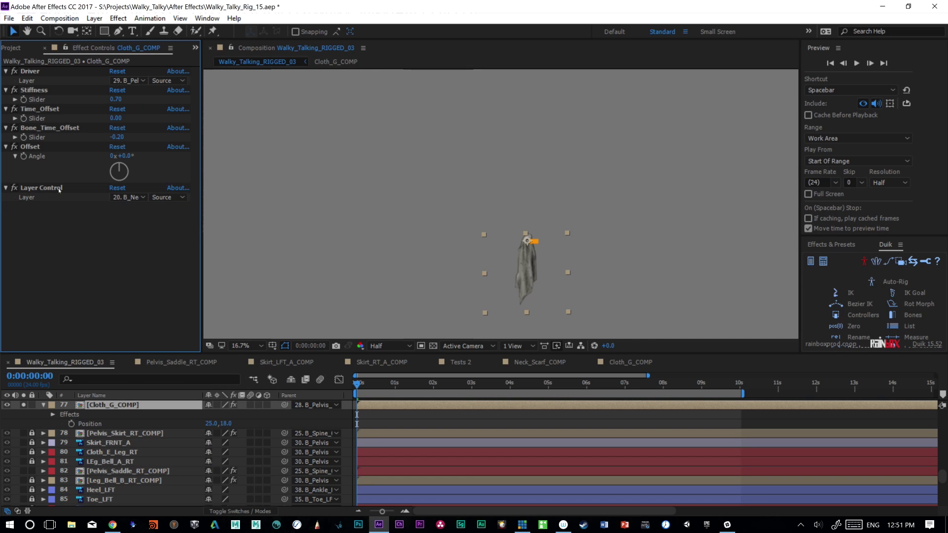
{"action": "key", "text": "Delete"}
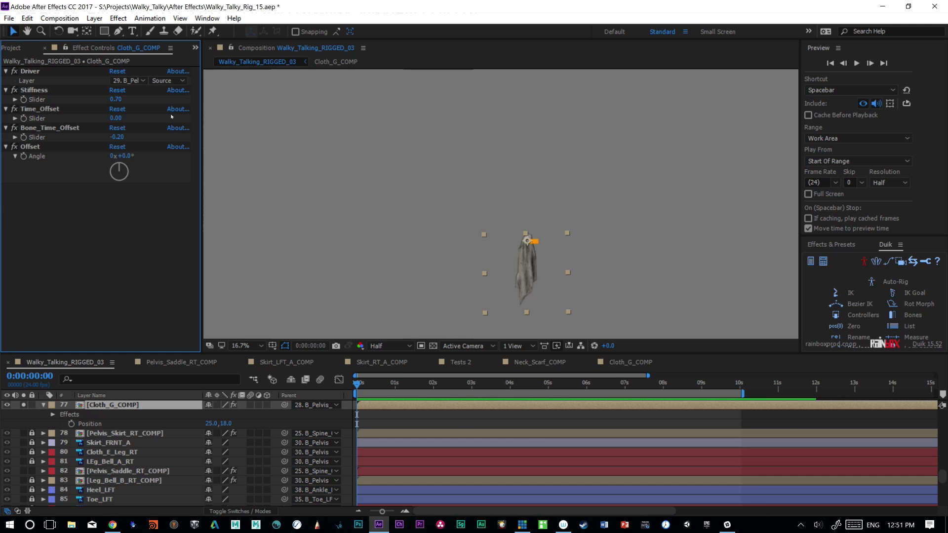
- In Cloth_G_COMP, open the Driver layer's Position expression and examine the layer reference in its Hip line
{"action": "left_click", "coordinate": [630, 362]}
{"action": "left_click", "coordinate": [364, 426]}
{"action": "left_click", "coordinate": [360, 423]}
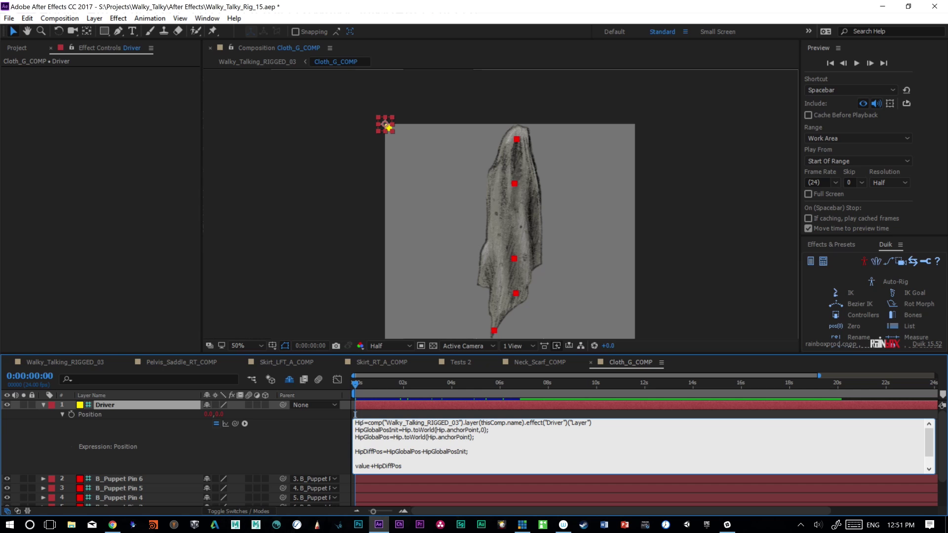
{"action": "double_click", "coordinate": [360, 423]}
{"action": "left_click_drag", "start_coordinate": [370, 423], "coordinate": [589, 423]}
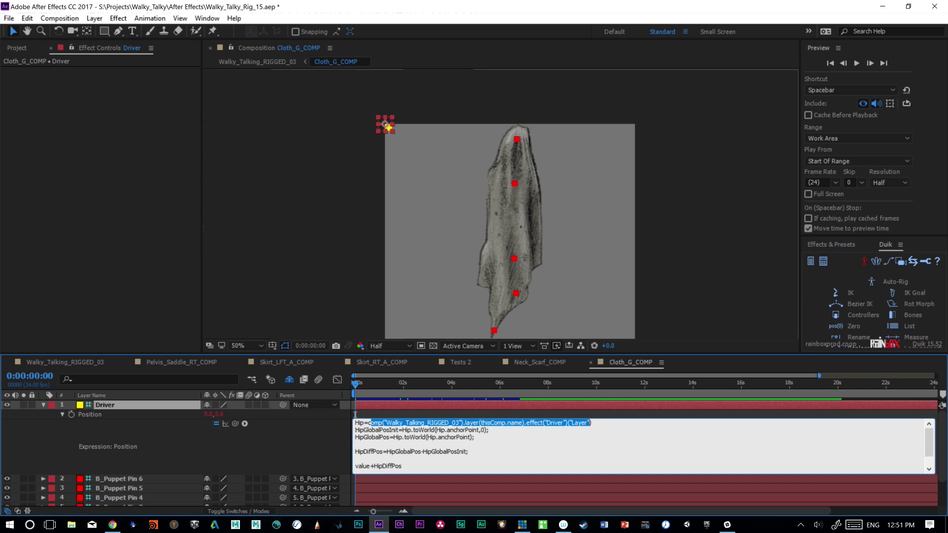
- Examine how the HipGlobalPosInit and HipGlobalPos lines use toWorld with the Hip anchor point, with and without time 0
{"action": "left_click_drag", "start_coordinate": [355, 430], "coordinate": [450, 430]}
{"action": "left_click_drag", "start_coordinate": [382, 423], "coordinate": [431, 430]}
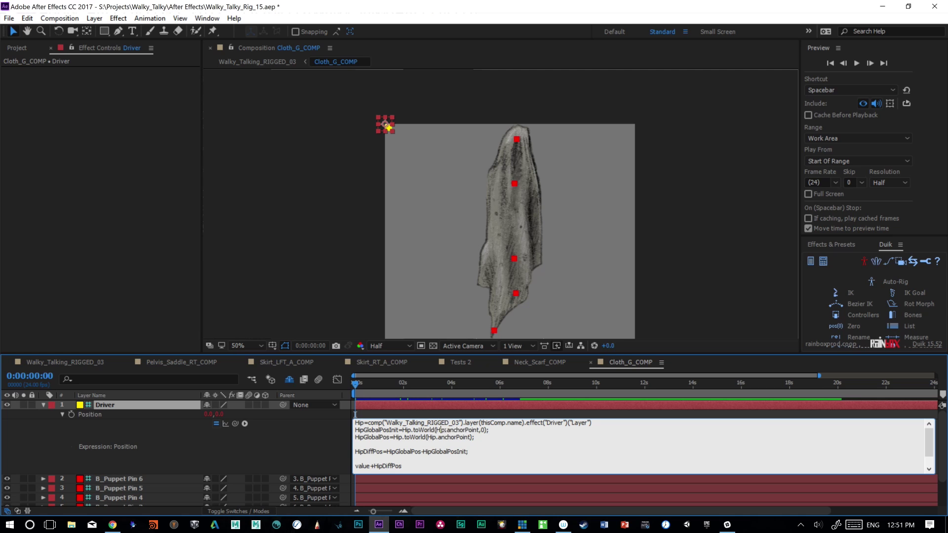
{"action": "left_click_drag", "start_coordinate": [441, 430], "coordinate": [481, 430]}
{"action": "double_click", "coordinate": [483, 430]}
{"action": "double_click", "coordinate": [407, 430]}
{"action": "left_click_drag", "start_coordinate": [415, 430], "coordinate": [481, 430]}
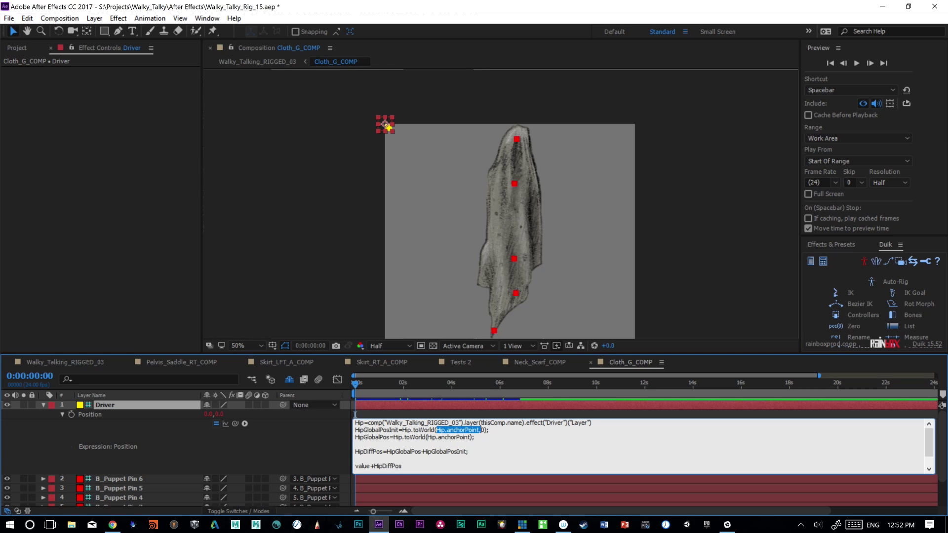
{"action": "double_click", "coordinate": [482, 430]}
{"action": "left_click_drag", "start_coordinate": [356, 437], "coordinate": [484, 430]}
{"action": "left_click_drag", "start_coordinate": [406, 438], "coordinate": [473, 437]}
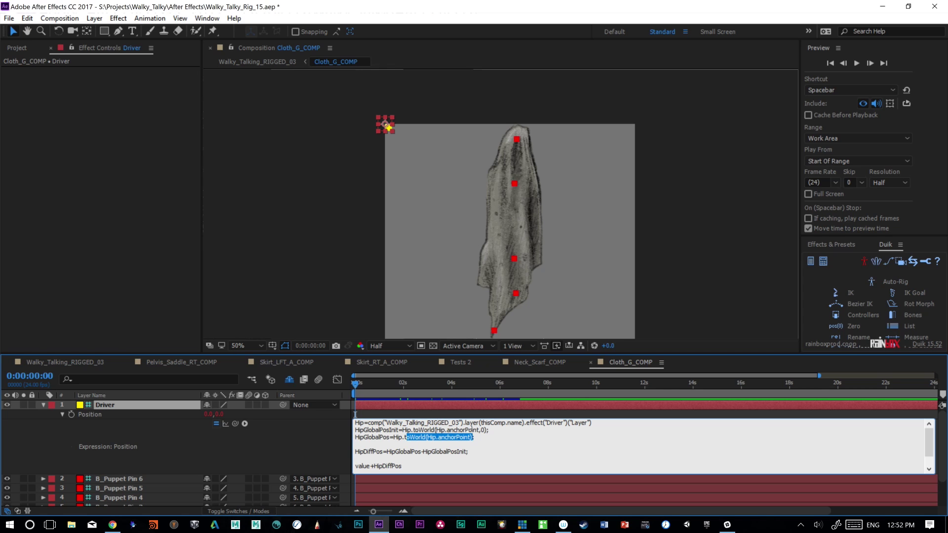
- Examine the HipDiffPos subtraction and the final value+HipDiffPos line of the Driver's Position expression
{"action": "left_click_drag", "start_coordinate": [355, 452], "coordinate": [383, 451]}
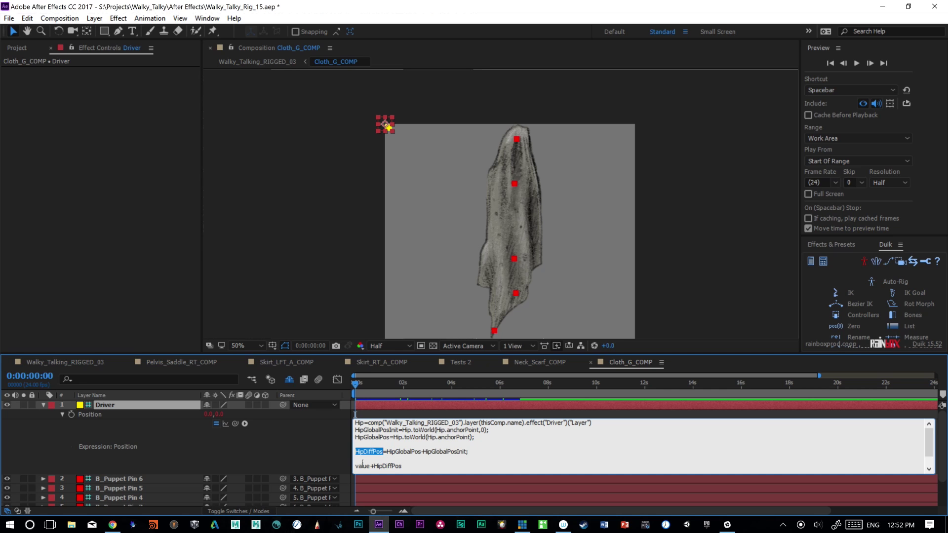
{"action": "left_click_drag", "start_coordinate": [386, 453], "coordinate": [469, 451]}
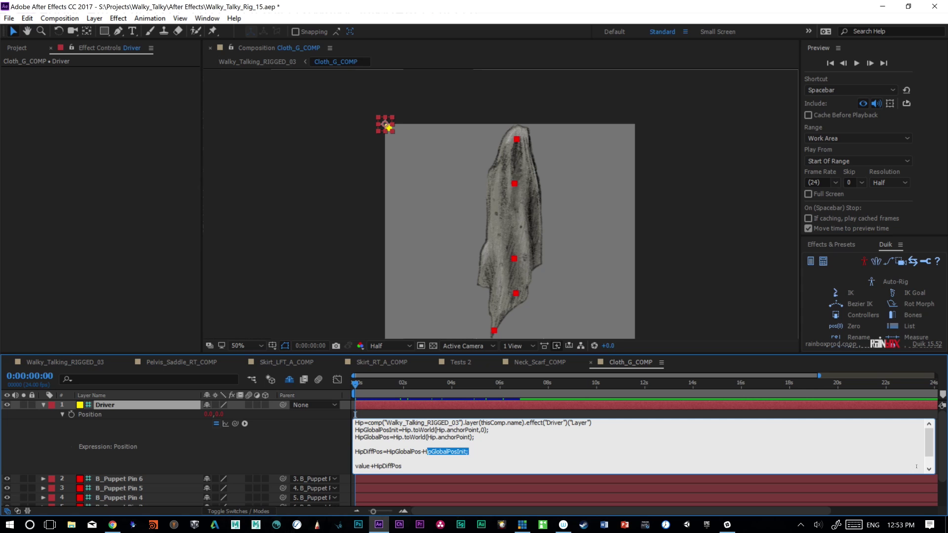
{"action": "scroll", "coordinate": [390, 432], "scroll_direction": "down", "scroll_amount": 1}
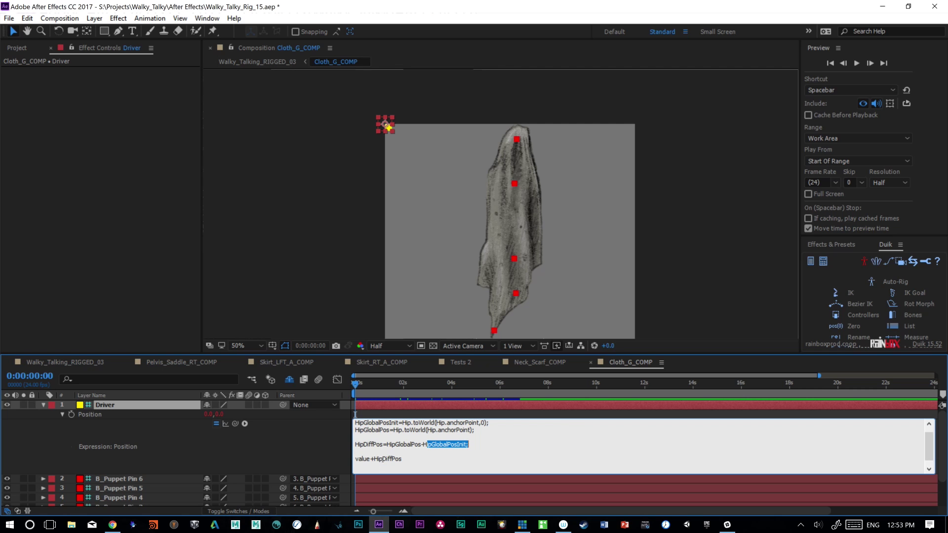
- Go to frame 0:00:00:08 and compare the cloth with the Driver's Position expression disabled and enabled again
{"action": "mouse_move", "coordinate": [356, 383]}
{"action": "left_mouse_down"}
{"action": "mouse_move", "coordinate": [411, 390]}
{"action": "mouse_move", "coordinate": [365, 398]}
{"action": "left_mouse_up"}
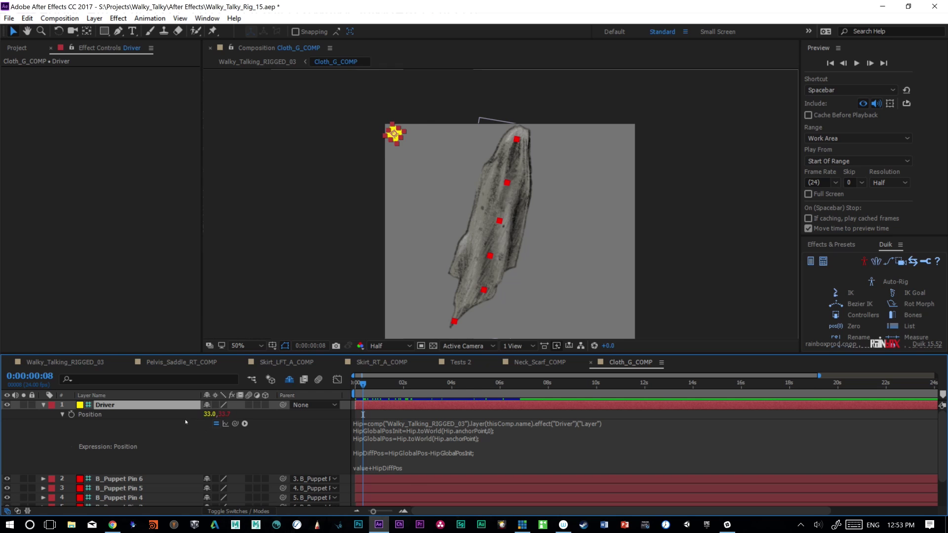
{"action": "left_click", "coordinate": [92, 414]}
{"action": "left_click", "coordinate": [215, 424]}
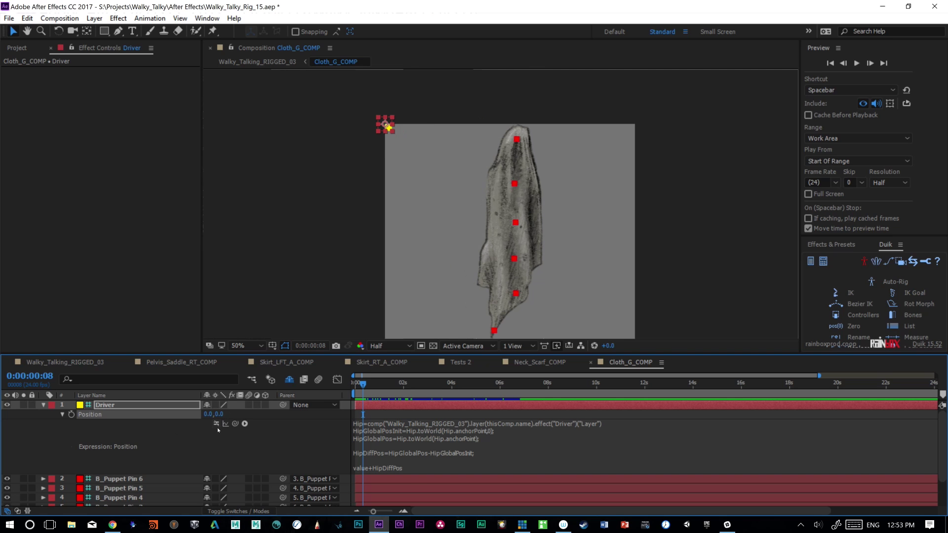
{"action": "left_click", "coordinate": [216, 424]}
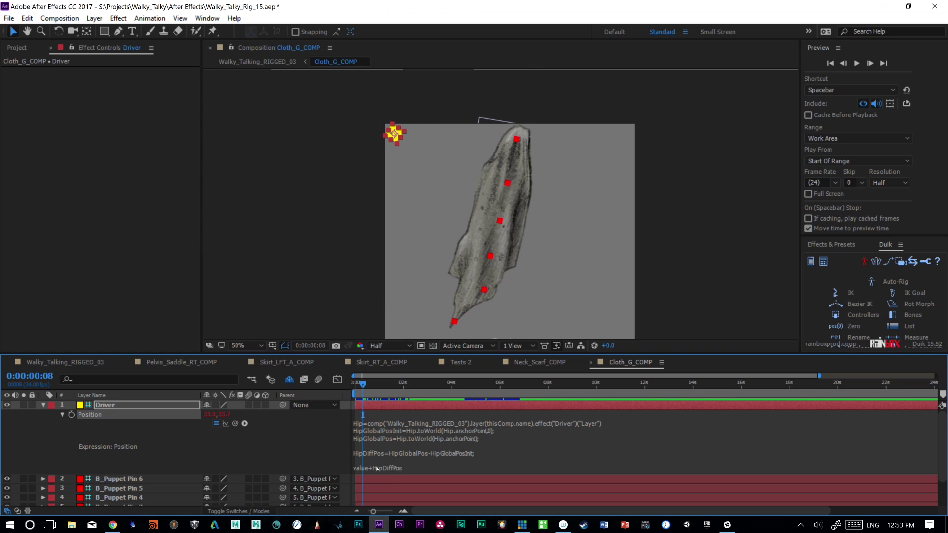
- Preview the Cloth_G_COMP animation several times to check how the cloth follows the Driver's motion
{"action": "key", "text": "space"}
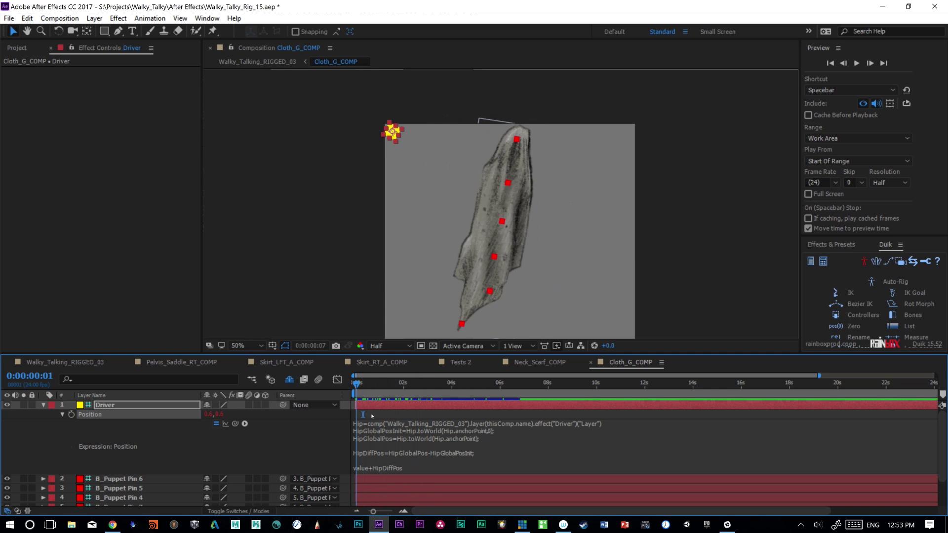
{"action": "key", "text": "space"}
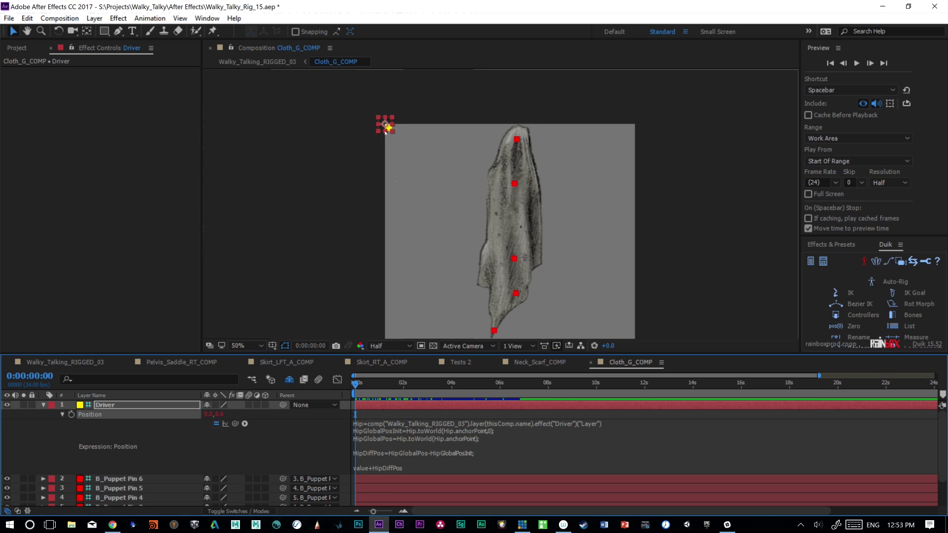
{"action": "key", "text": "space"}
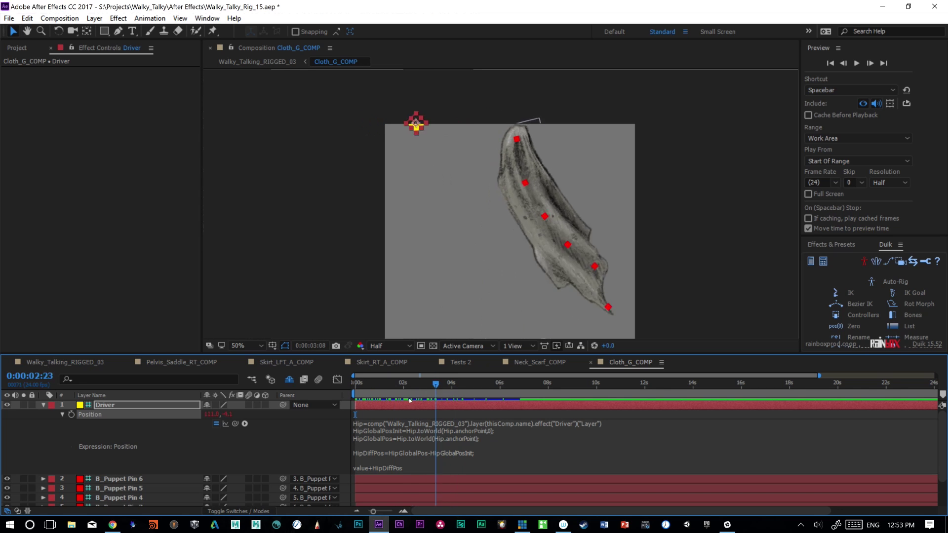
{"action": "key", "text": "space"}
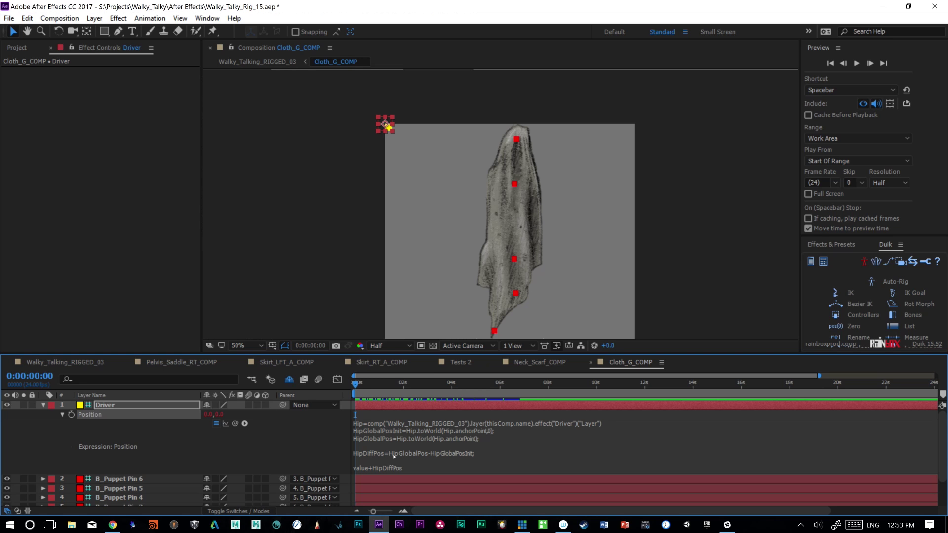
{"action": "key", "text": "space"}
{"action": "key", "text": "space"}
- In Walky_Talking_RIGGED_03, try moving the C_B_Pelvis controller away from its position at frame 0 and undo the move
{"action": "left_click", "coordinate": [88, 363]}
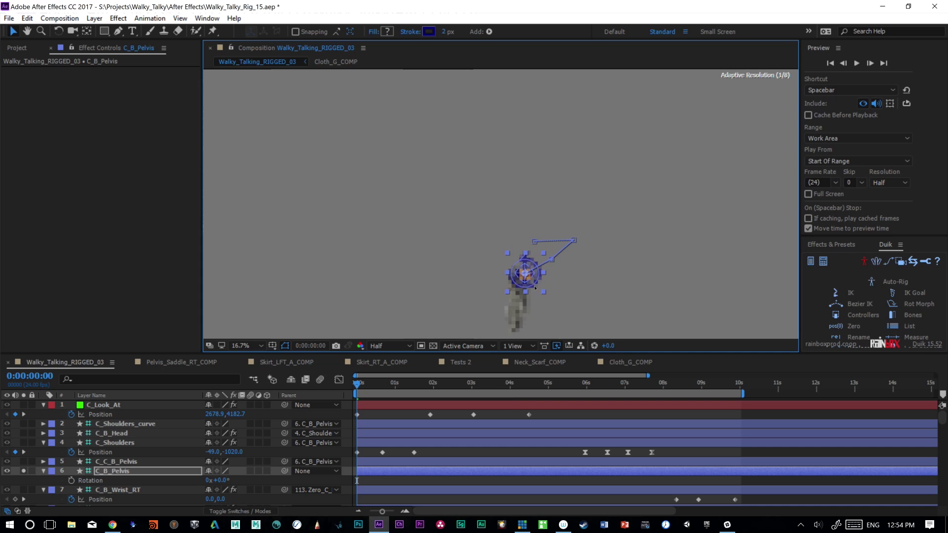
{"action": "left_click_drag", "start_coordinate": [521, 274], "coordinate": [525, 274]}
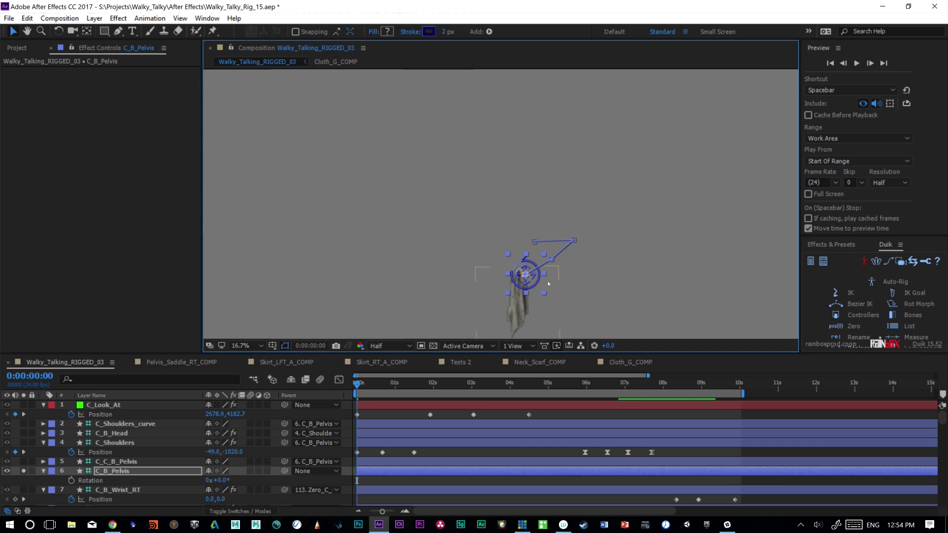
{"action": "key", "text": "ctrl+z"}
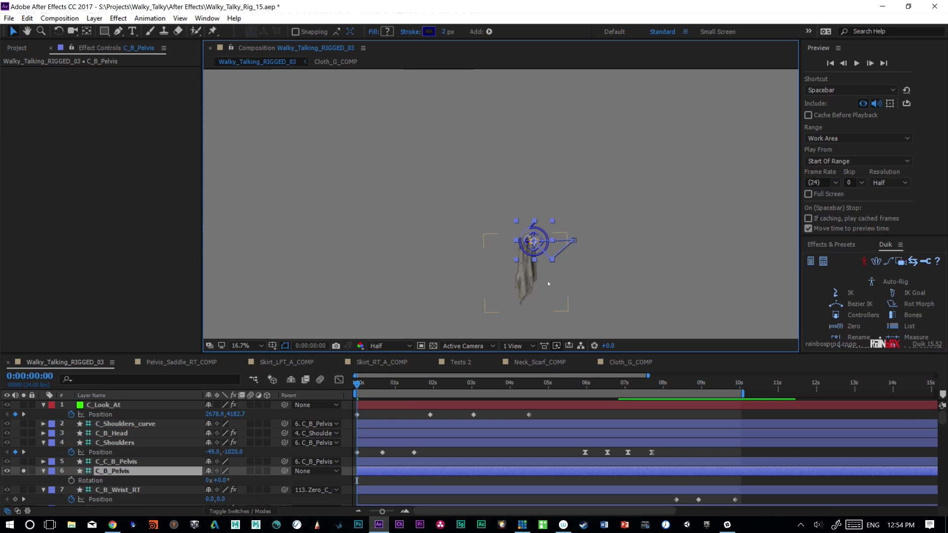
- Return to Cloth_G_COMP and re-examine the Hip variable and its comp reference in the Driver's Position expression
{"action": "left_click", "coordinate": [626, 364]}
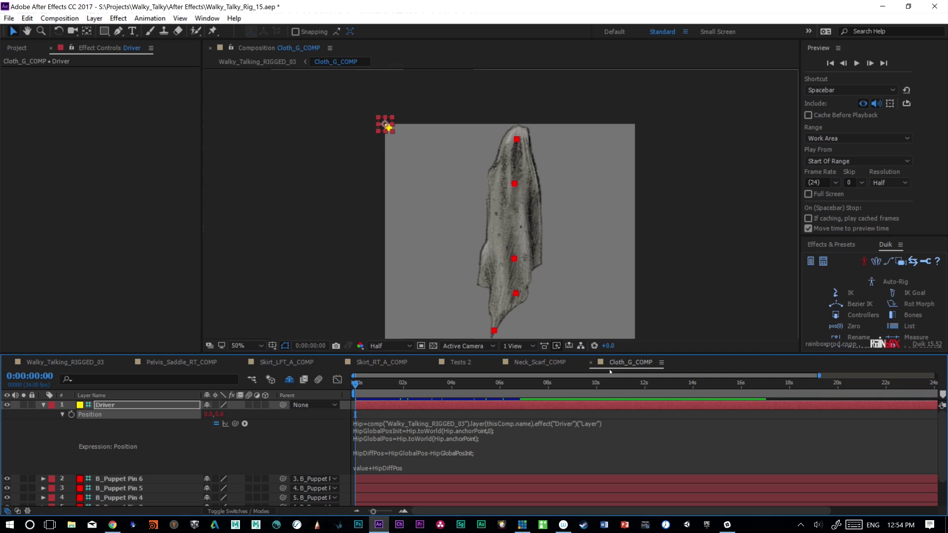
{"action": "left_click", "coordinate": [370, 429]}
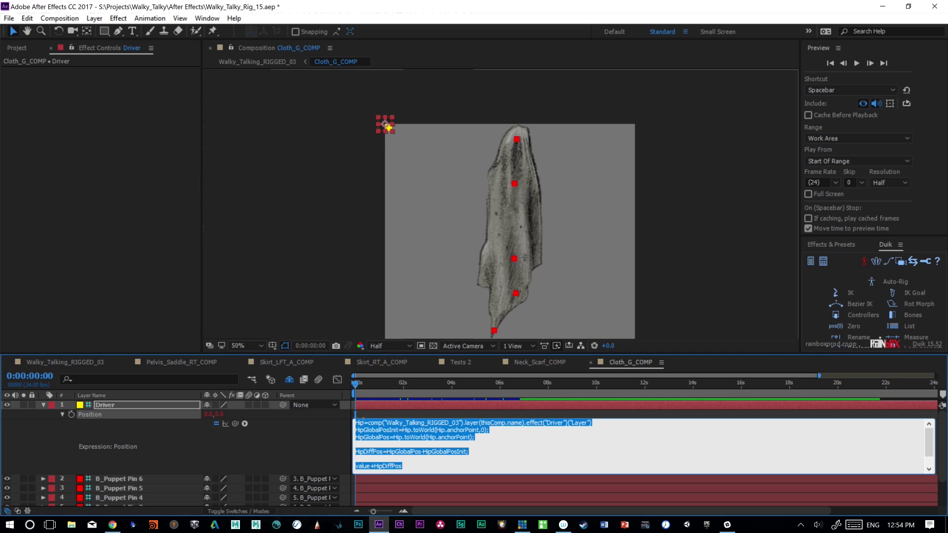
{"action": "double_click", "coordinate": [356, 419]}
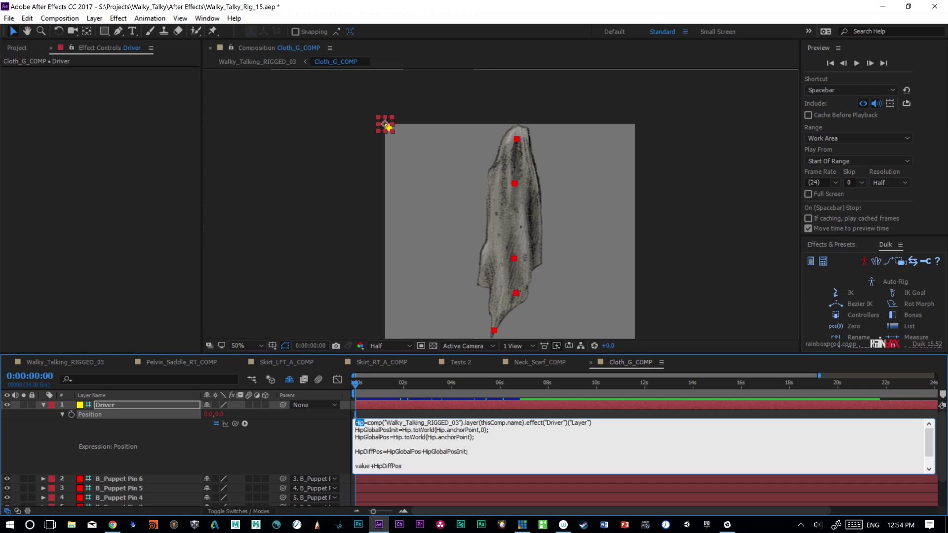
{"action": "left_click_drag", "start_coordinate": [368, 423], "coordinate": [470, 423]}
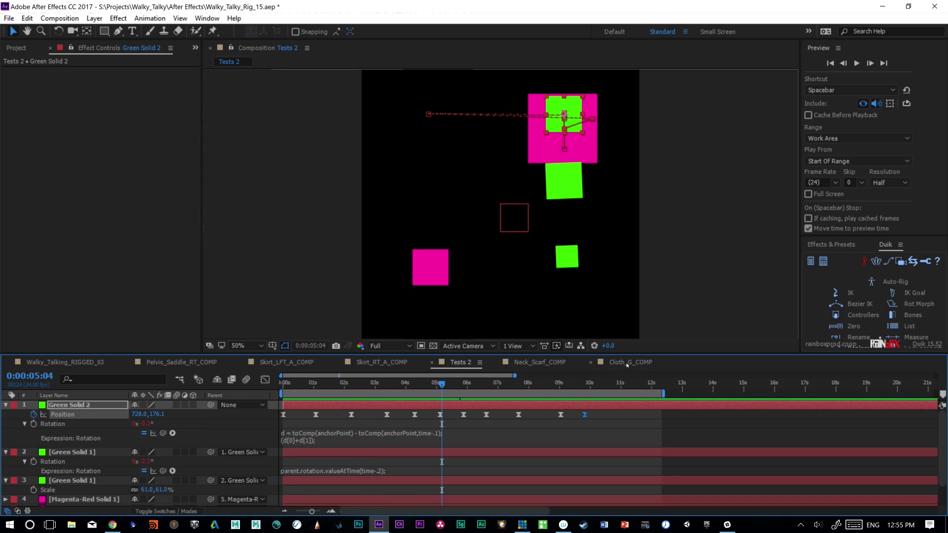
- In Cloth_G_COMP, reveal the Rotation property of the layers B_Puppet Pin 1 through B_Puppet Pin 5
{"action": "left_click", "coordinate": [627, 363]}
{"action": "left_click", "coordinate": [147, 456]}
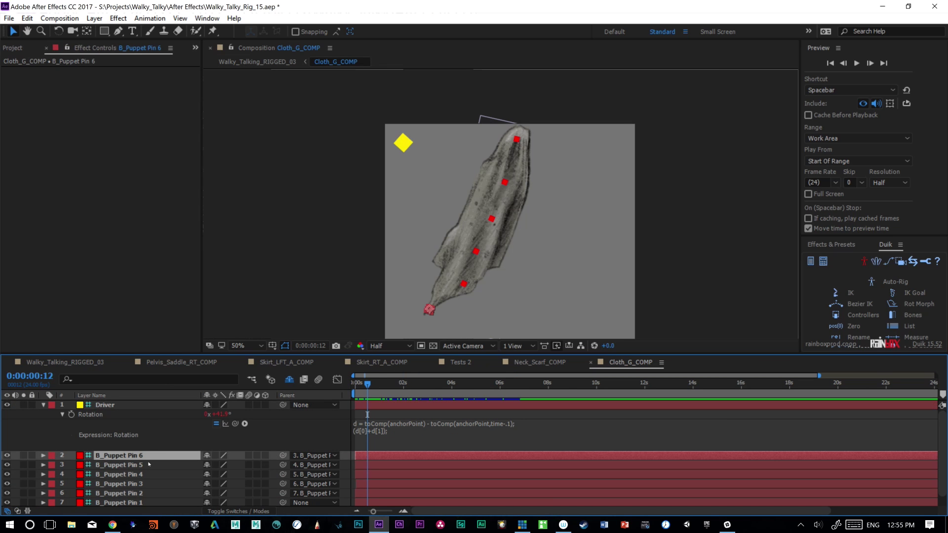
{"action": "scroll", "coordinate": [141, 477], "scroll_direction": "down", "scroll_amount": 1}
{"action": "left_click", "coordinate": [134, 490]}
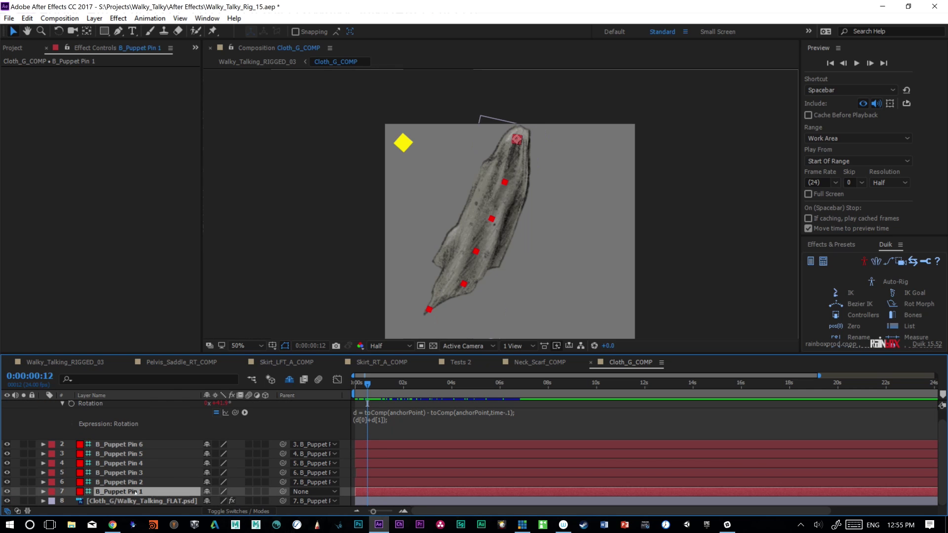
{"action": "key", "text": "r"}
{"action": "left_click", "coordinate": [127, 481]}
{"action": "key", "text": "r"}
{"action": "left_click", "coordinate": [130, 473]}
{"action": "key", "text": "r"}
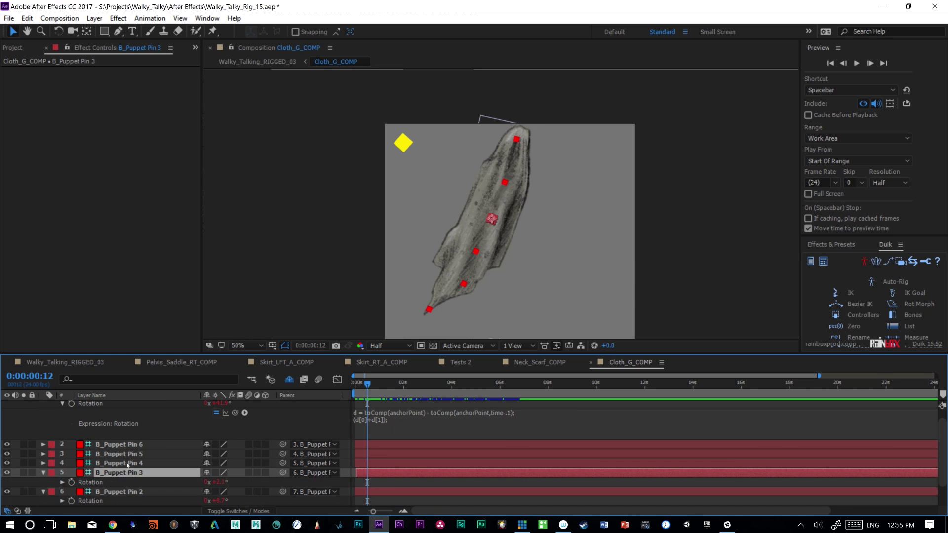
{"action": "left_click", "coordinate": [130, 463]}
{"action": "key", "text": "r"}
{"action": "left_click", "coordinate": [132, 453]}
{"action": "key", "text": "r"}
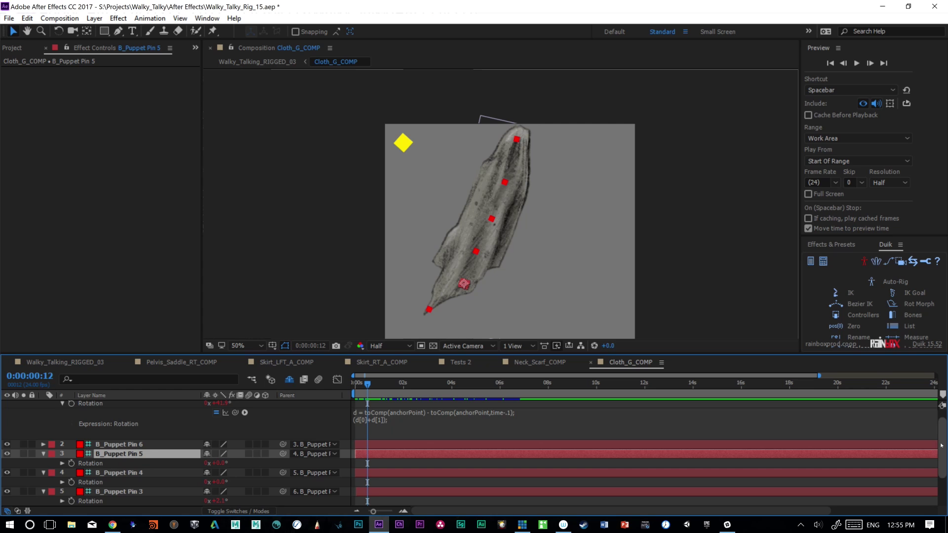
- Show B_Puppet Pin 1's Rotation expression and enlarge its field to display the full code
{"action": "left_click_drag", "start_coordinate": [942, 444], "coordinate": [942, 474]}
{"action": "left_click", "coordinate": [798, 470]}
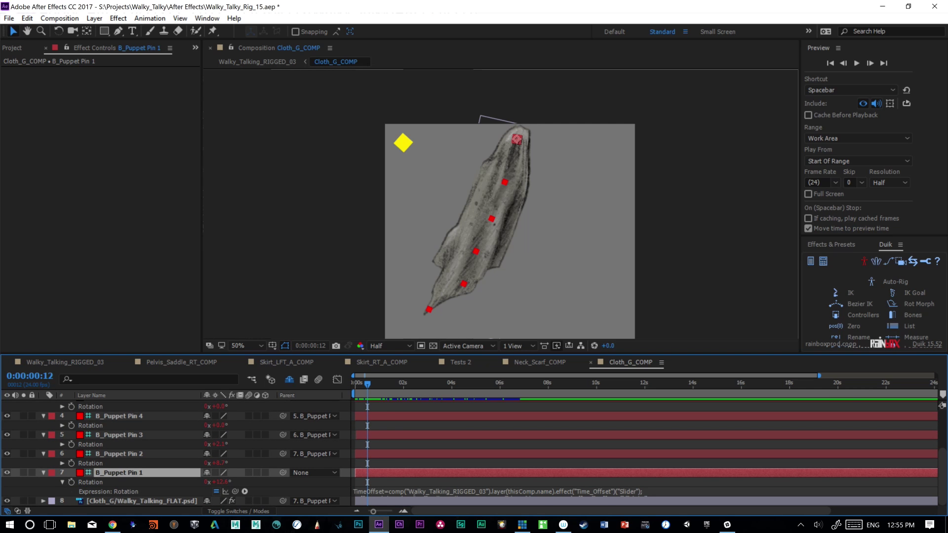
{"action": "left_click_drag", "start_coordinate": [414, 495], "coordinate": [414, 532]}
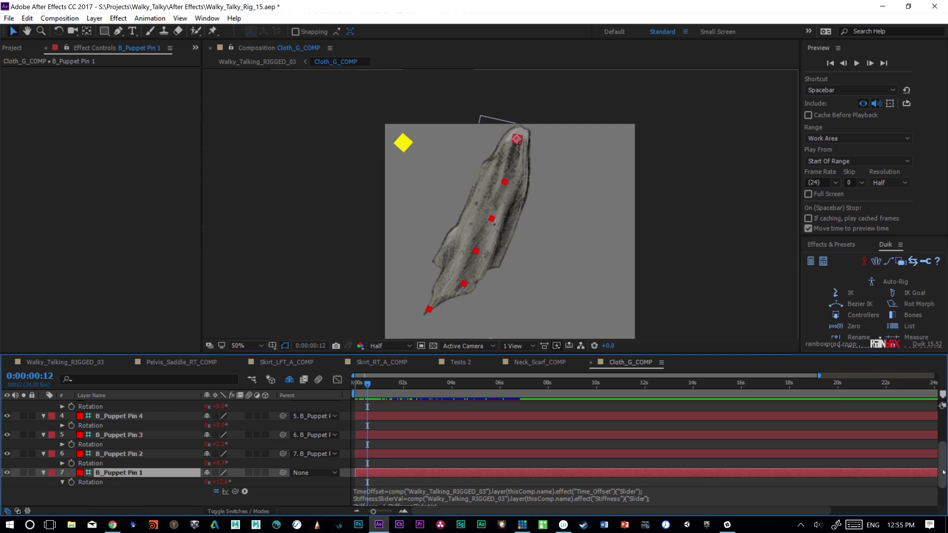
{"action": "scroll", "coordinate": [940, 471], "scroll_direction": "down", "scroll_amount": 2}
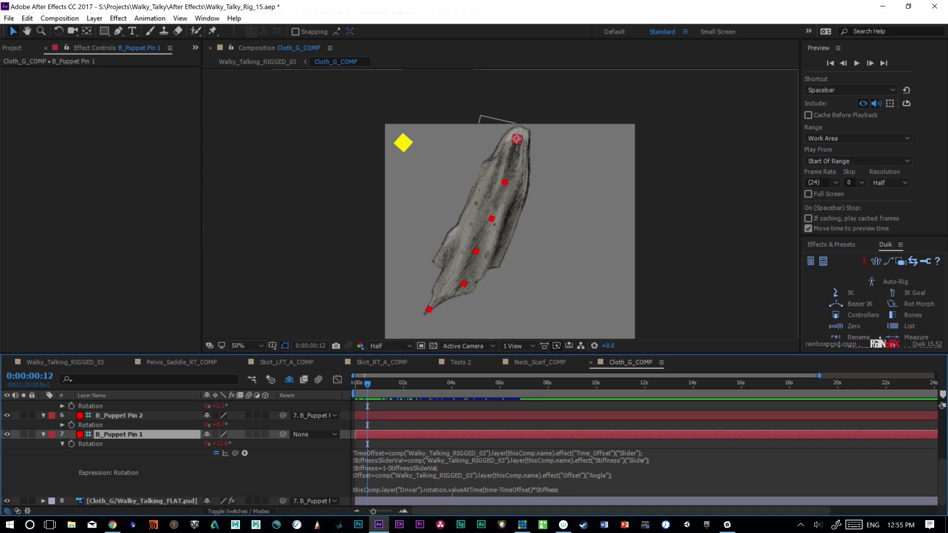
{"action": "left_click_drag", "start_coordinate": [452, 493], "coordinate": [452, 496]}
- Scrub and preview Cloth_G_COMP to check how B_Puppet Pin 1's rotation reacts to the Driver
{"action": "left_click_drag", "start_coordinate": [368, 384], "coordinate": [460, 392]}
{"action": "key", "text": "space"}
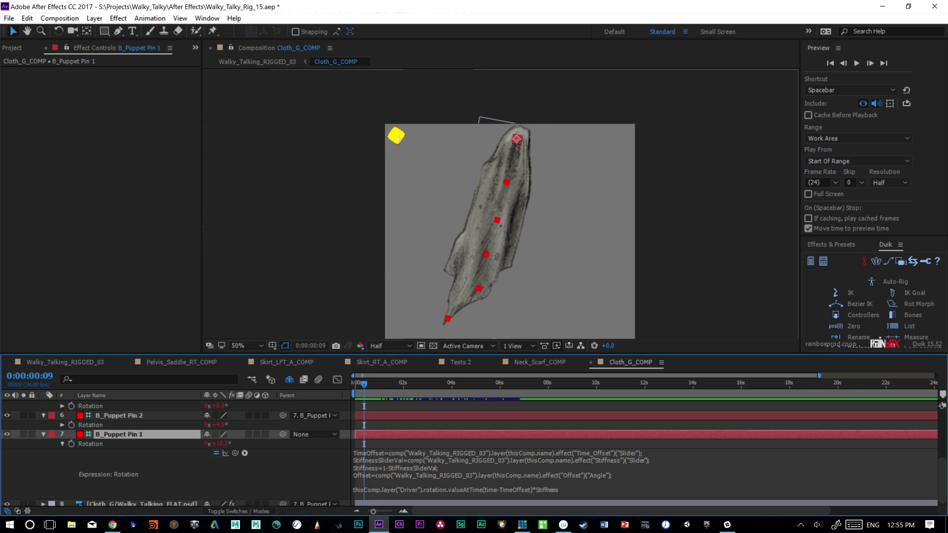
- Examine B_Puppet Pin 1's Rotation expression, from the TimeOffset and StiffnessSliderVal variables to the final Driver rotation.valueAtTime line
{"action": "left_click", "coordinate": [398, 140]}
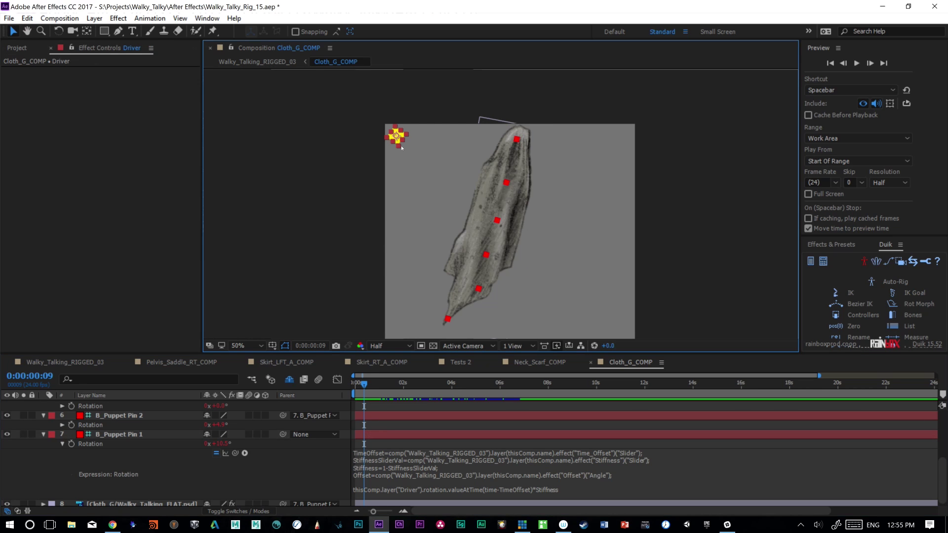
{"action": "left_click", "coordinate": [376, 434]}
{"action": "left_click", "coordinate": [398, 458]}
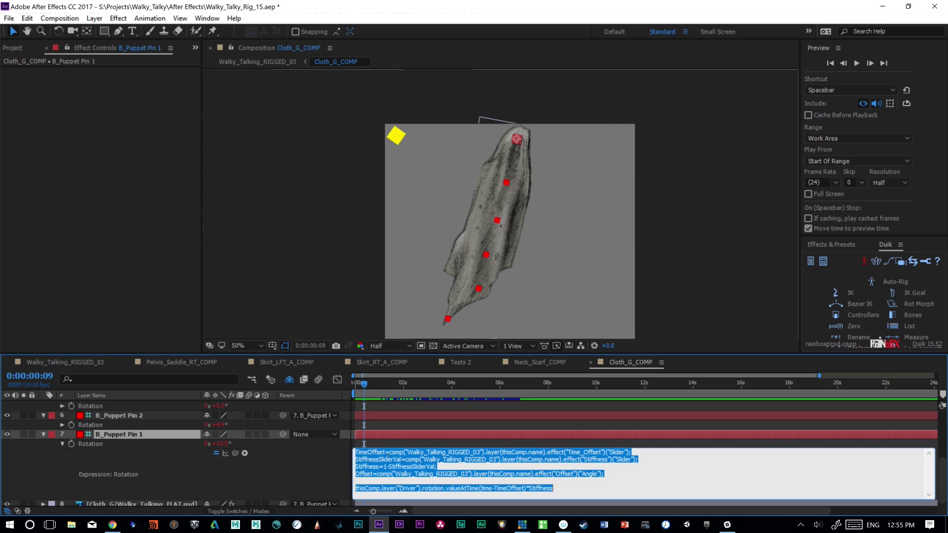
{"action": "left_click", "coordinate": [385, 452]}
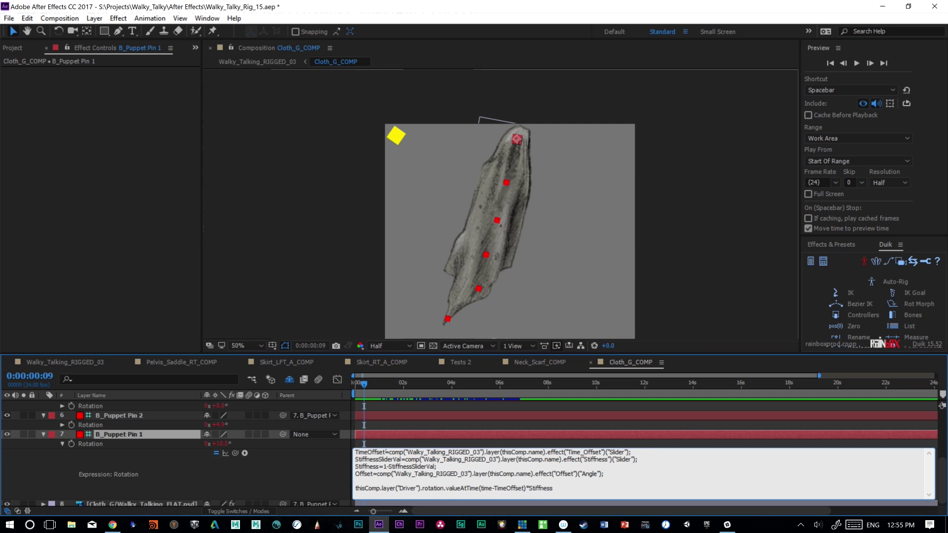
{"action": "left_click_drag", "start_coordinate": [356, 460], "coordinate": [411, 452]}
{"action": "left_click", "coordinate": [355, 452]}
{"action": "left_click_drag", "start_coordinate": [356, 488], "coordinate": [554, 488]}
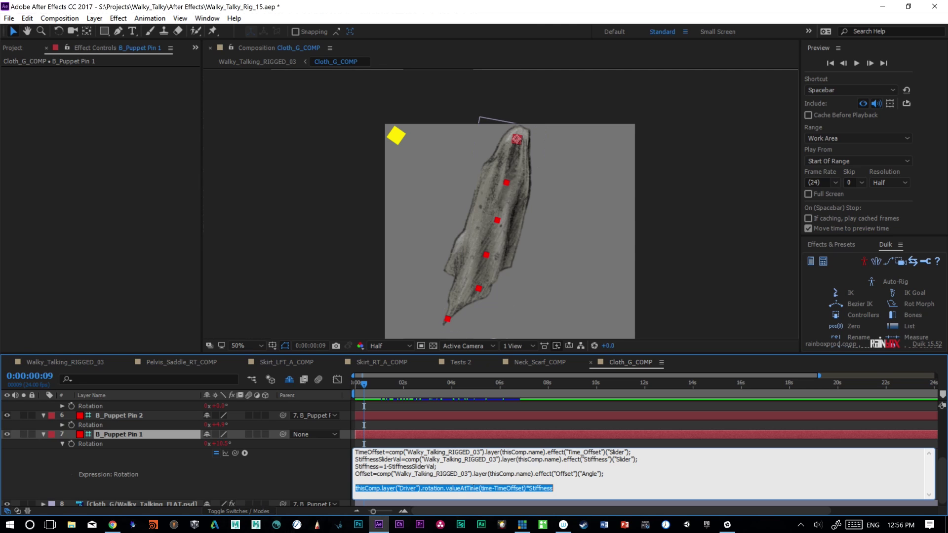
- Inspect Cloth_G_COMP's effect controls, including the Time_Offset slider, in Walky_Talking_RIGGED_03 and return to Cloth_G_COMP
{"action": "left_click", "coordinate": [94, 365]}
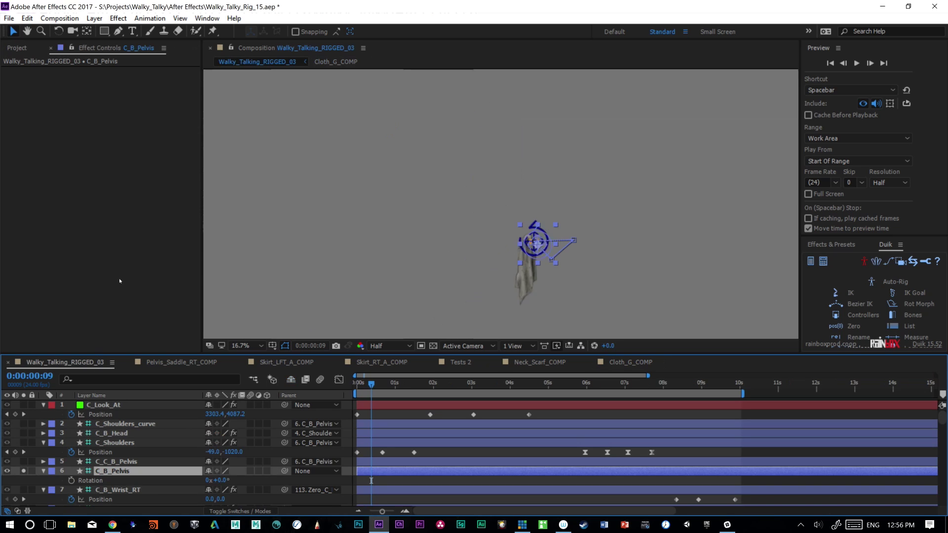
{"action": "left_click", "coordinate": [523, 279]}
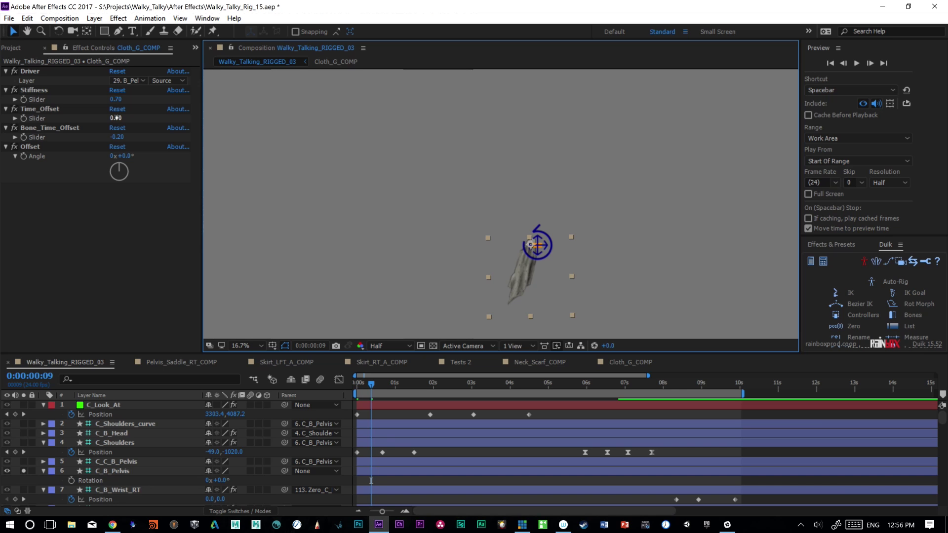
{"action": "left_click", "coordinate": [616, 361]}
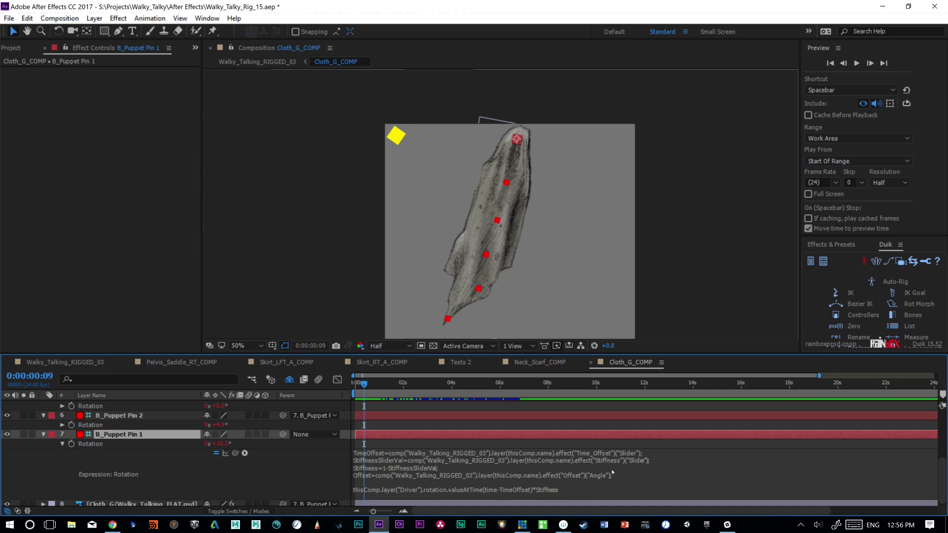
- Compare the Stiffness=1-StiffnessSliderVal line in B_Puppet Pin 1's expression with the Stiffness slider in Walky_Talking_RIGGED_03
{"action": "left_click", "coordinate": [400, 476]}
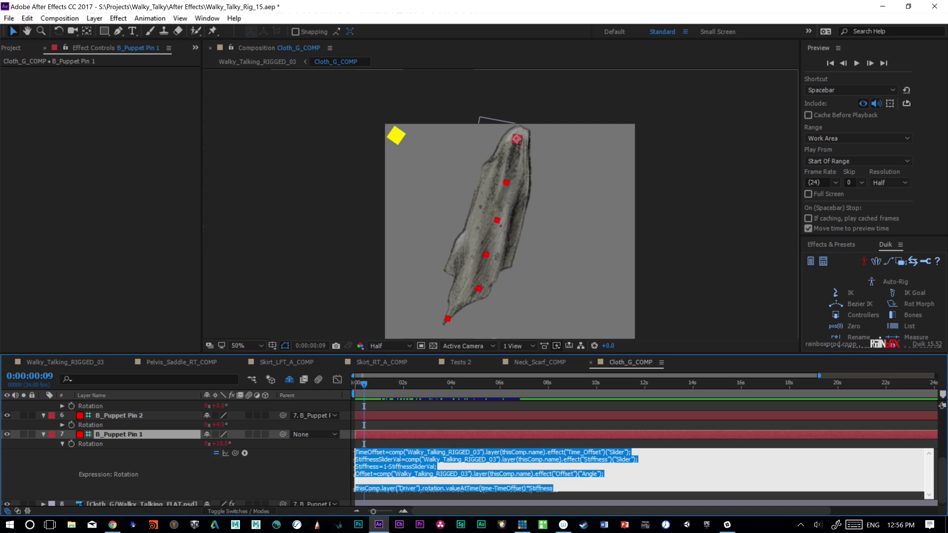
{"action": "left_click", "coordinate": [388, 467]}
{"action": "left_click_drag", "start_coordinate": [384, 466], "coordinate": [434, 474]}
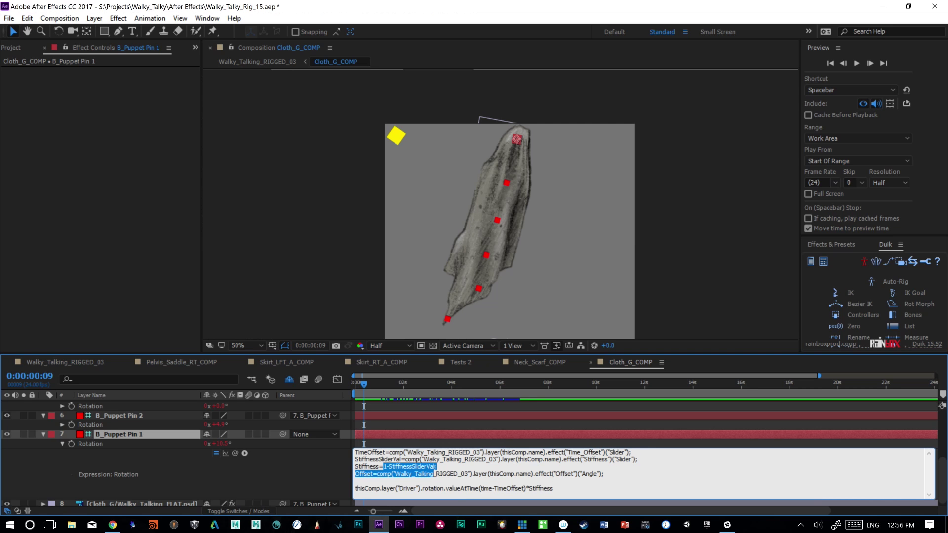
{"action": "left_click", "coordinate": [89, 363]}
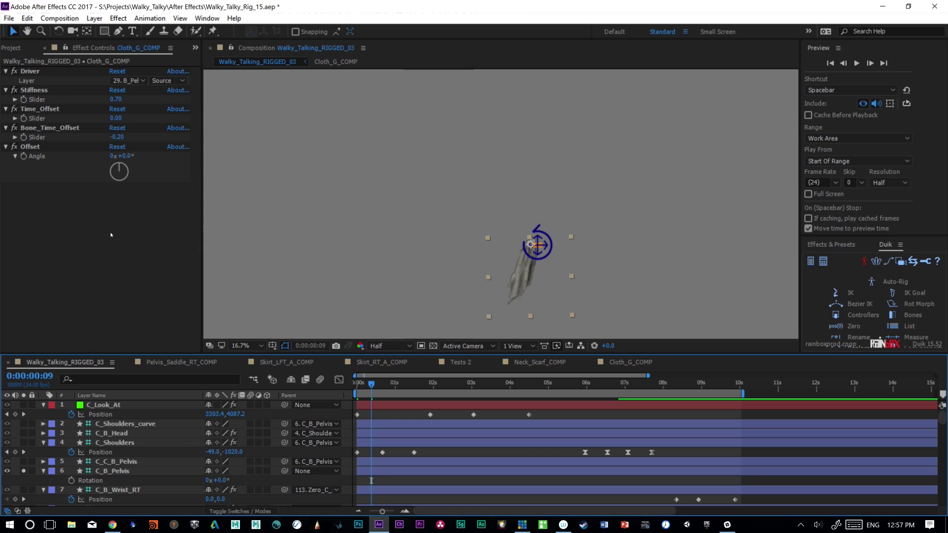
{"action": "left_click", "coordinate": [115, 100]}
{"action": "key", "text": "Escape"}
{"action": "left_click", "coordinate": [630, 362]}
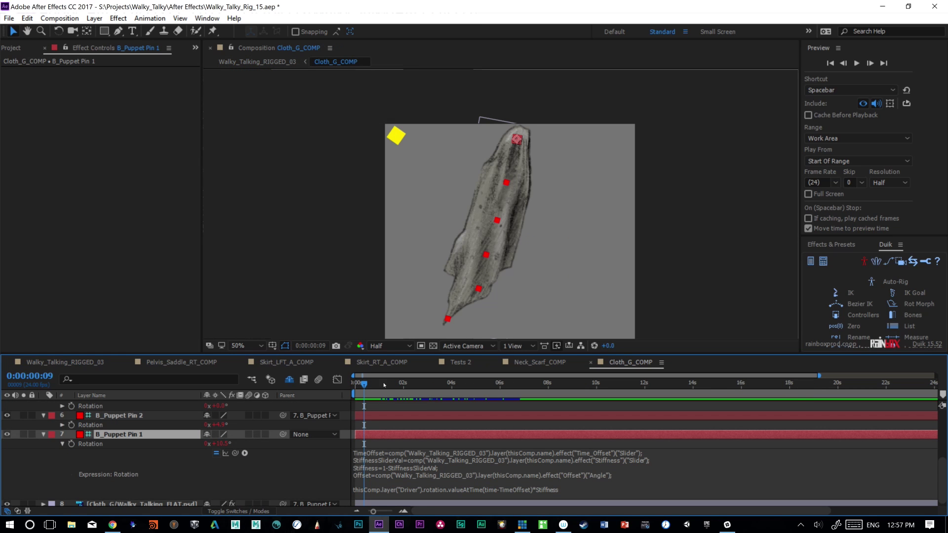
- Preview Cloth_G_COMP and append "+Offset;" to the last line of B_Puppet Pin 1's Rotation expression
{"action": "key", "text": "space"}
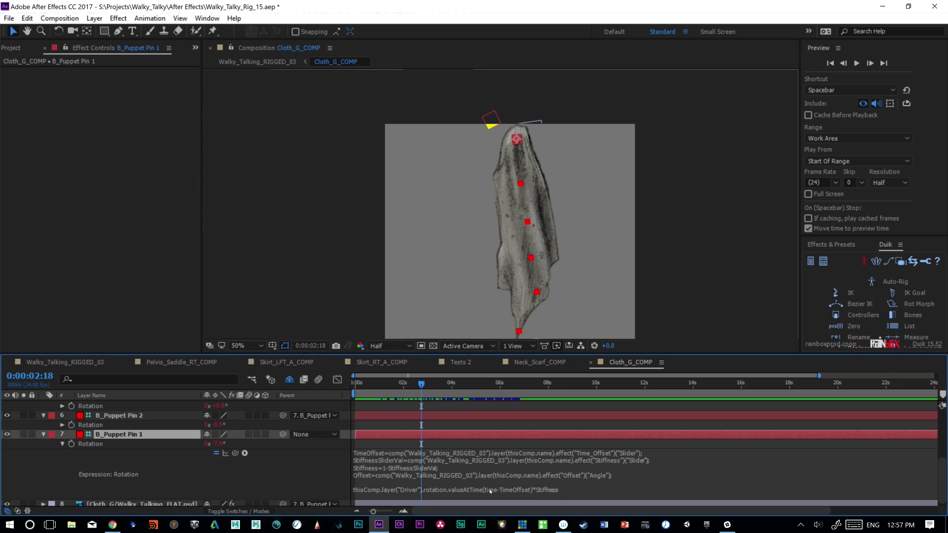
{"action": "left_click", "coordinate": [538, 490]}
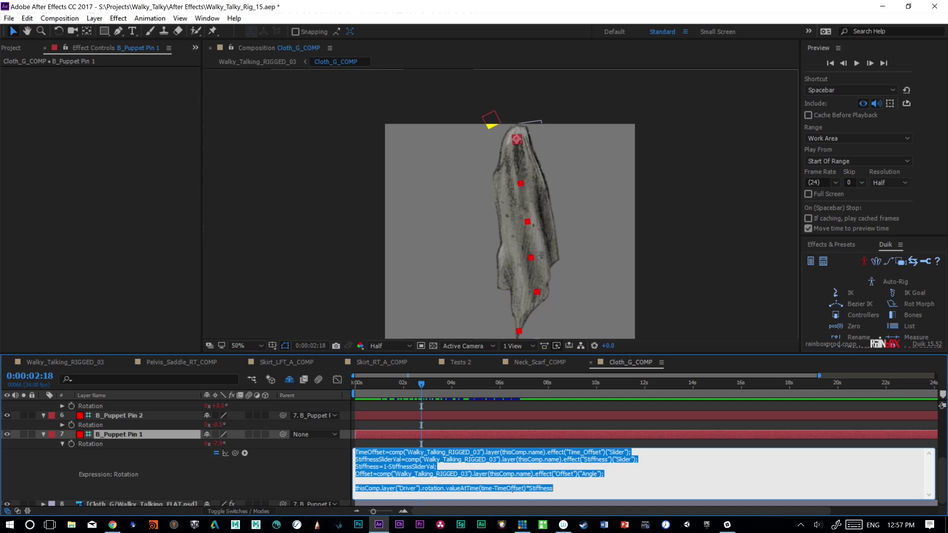
{"action": "left_click", "coordinate": [546, 488]}
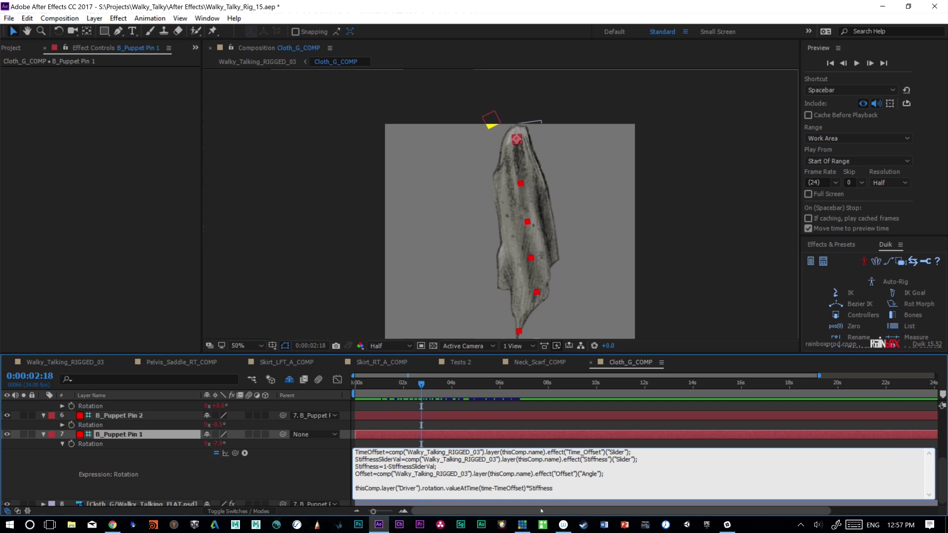
{"action": "type", "text": "+Offset;"}
{"action": "key", "text": "KP_Enter"}
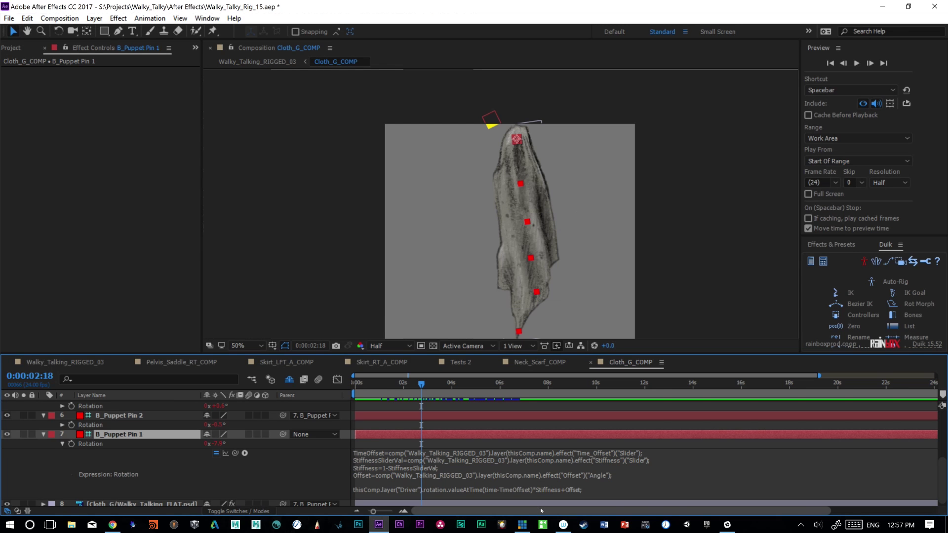
- In Walky_Talking_RIGGED_03, try an Offset angle of 10° on Cloth_G_COMP and set it back to 0°
{"action": "left_click", "coordinate": [88, 363]}
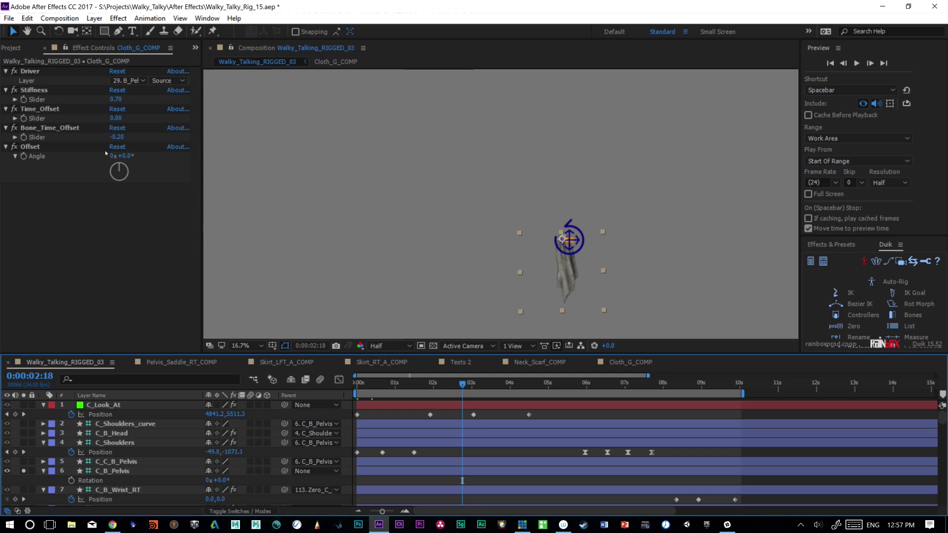
{"action": "left_click", "coordinate": [122, 155]}
{"action": "type", "text": "30"}
{"action": "key", "text": "Return"}
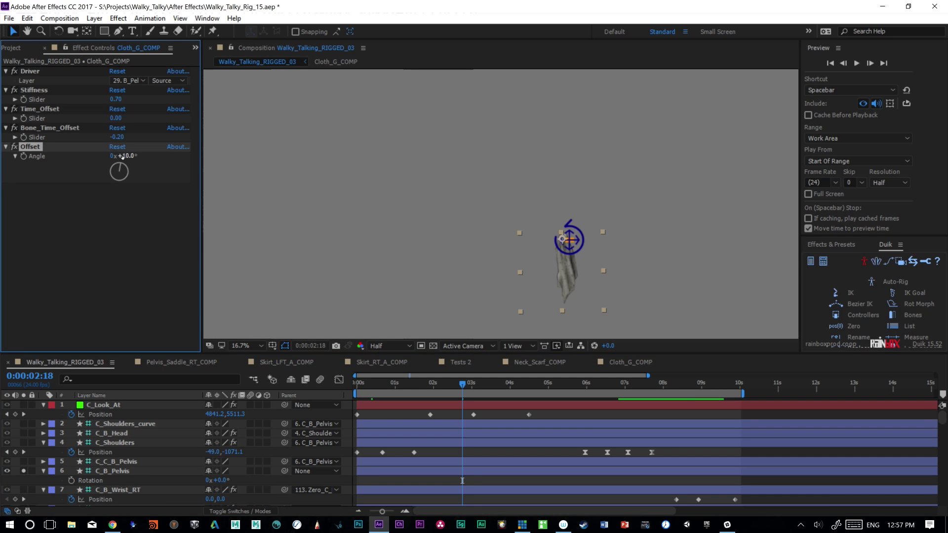
{"action": "left_click", "coordinate": [124, 156]}
{"action": "type", "text": "0"}
{"action": "key", "text": "Return"}
{"action": "mouse_move", "coordinate": [121, 156]}
{"action": "left_mouse_down"}
{"action": "mouse_move", "coordinate": [133, 155]}
{"action": "mouse_move", "coordinate": [112, 155]}
{"action": "mouse_move", "coordinate": [121, 153]}
{"action": "left_mouse_up"}
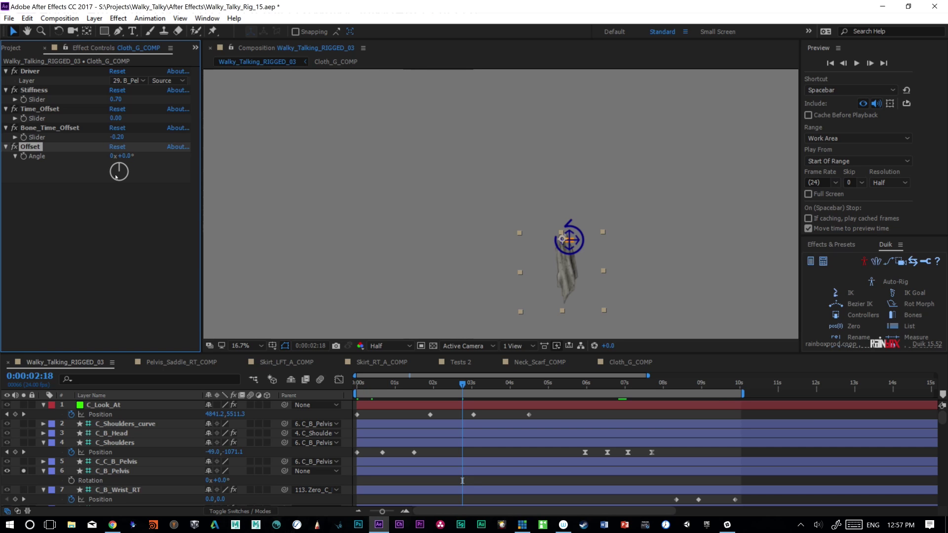
- Highlight the Bone_Time_Offset effect, and in Cloth_G_COMP reveal and enlarge B_Puppet Pin 2's Rotation expression
{"action": "left_click", "coordinate": [65, 128]}
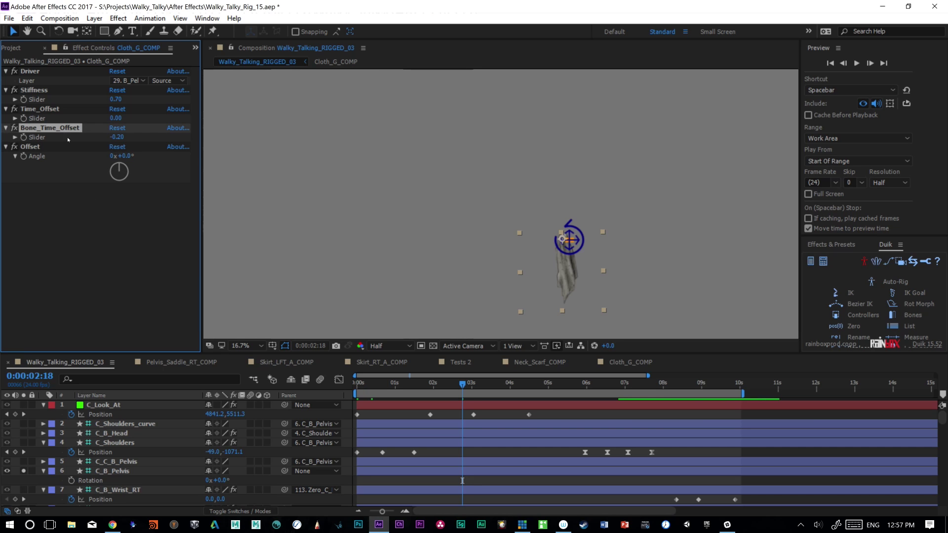
{"action": "left_click", "coordinate": [617, 363]}
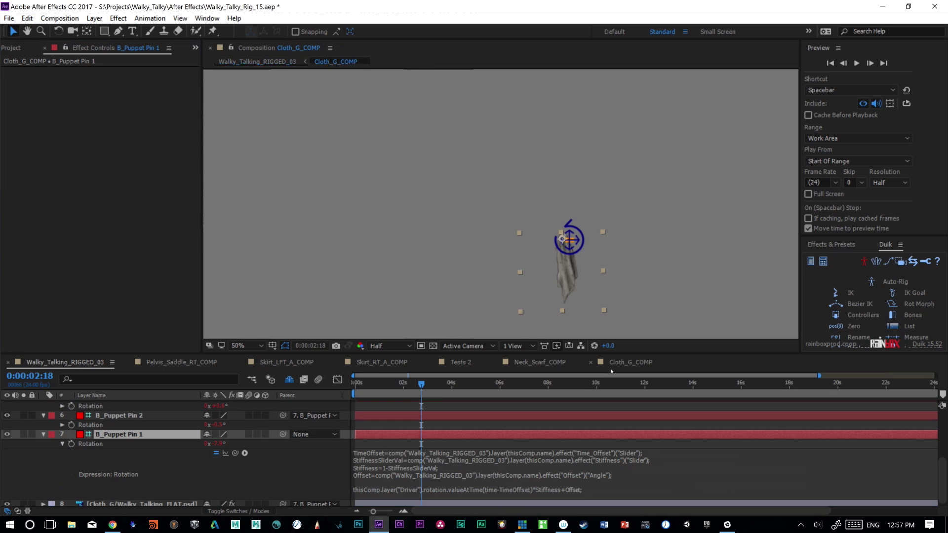
{"action": "left_click", "coordinate": [117, 417]}
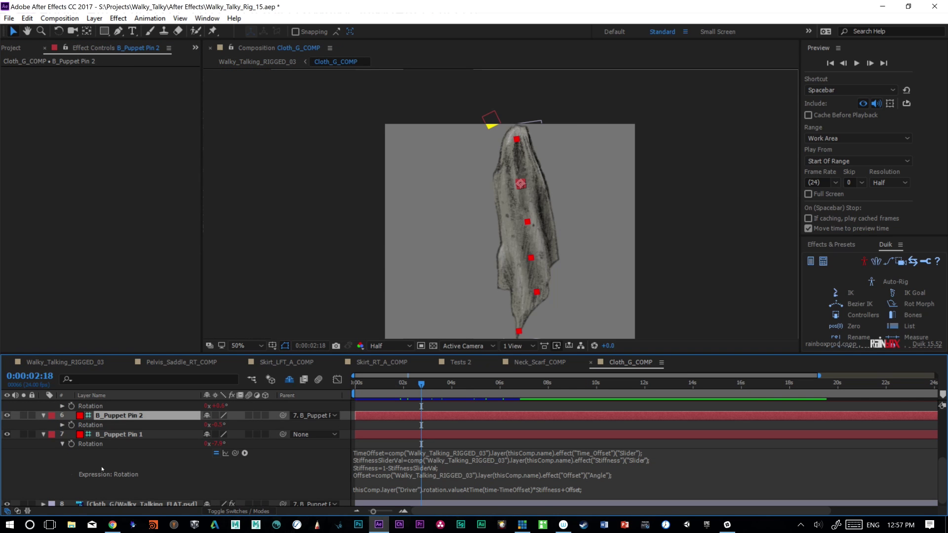
{"action": "left_click", "coordinate": [62, 424]}
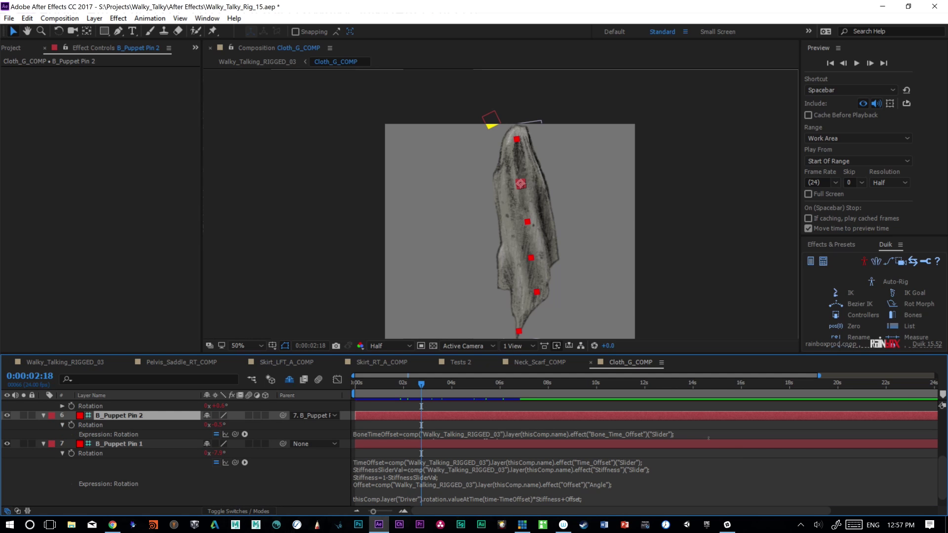
{"action": "left_click_drag", "start_coordinate": [708, 438], "coordinate": [707, 475]}
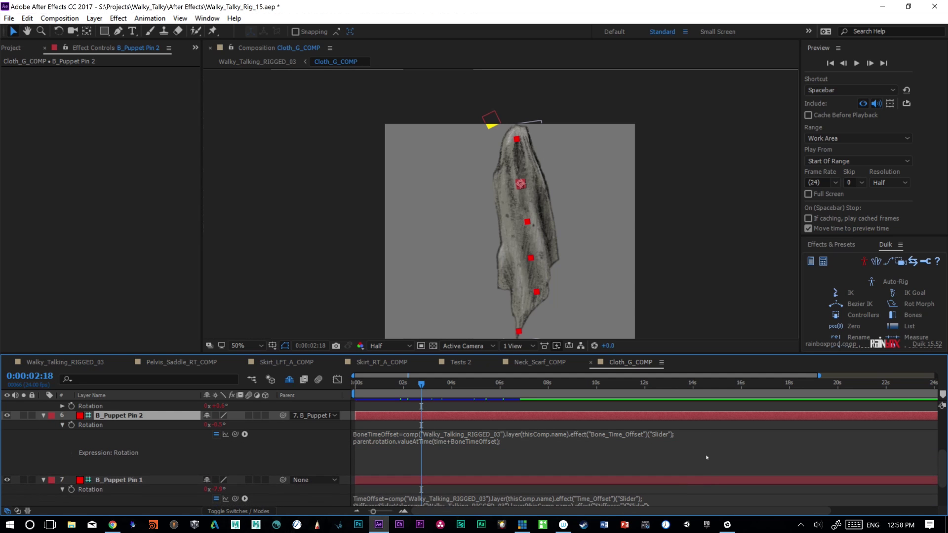
- Examine B_Puppet Pin 2's expression: the BoneTimeOffset slider reference, parent.rotation, and valueAtTime(time+BoneTimeOffset)
{"action": "left_click", "coordinate": [356, 440]}
{"action": "left_click_drag", "start_coordinate": [355, 434], "coordinate": [653, 433]}
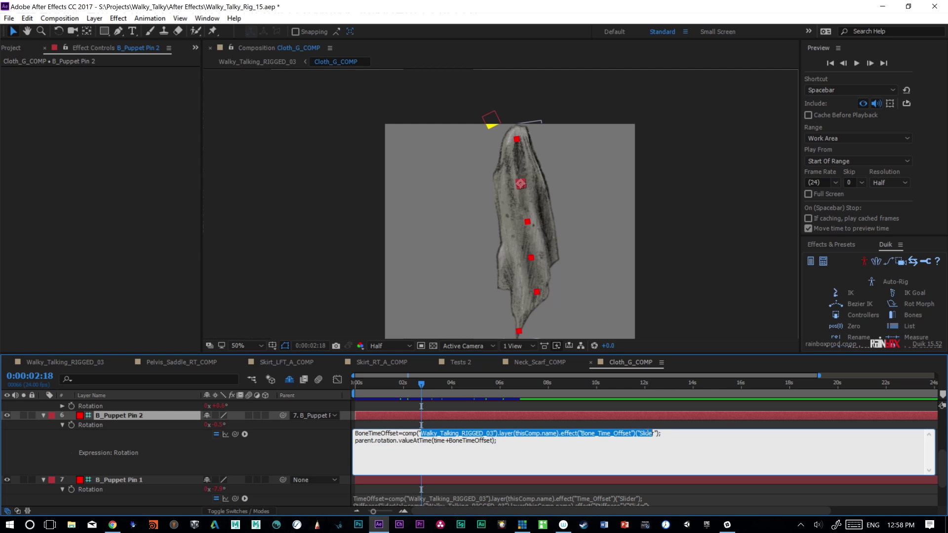
{"action": "left_click_drag", "start_coordinate": [355, 441], "coordinate": [397, 442]}
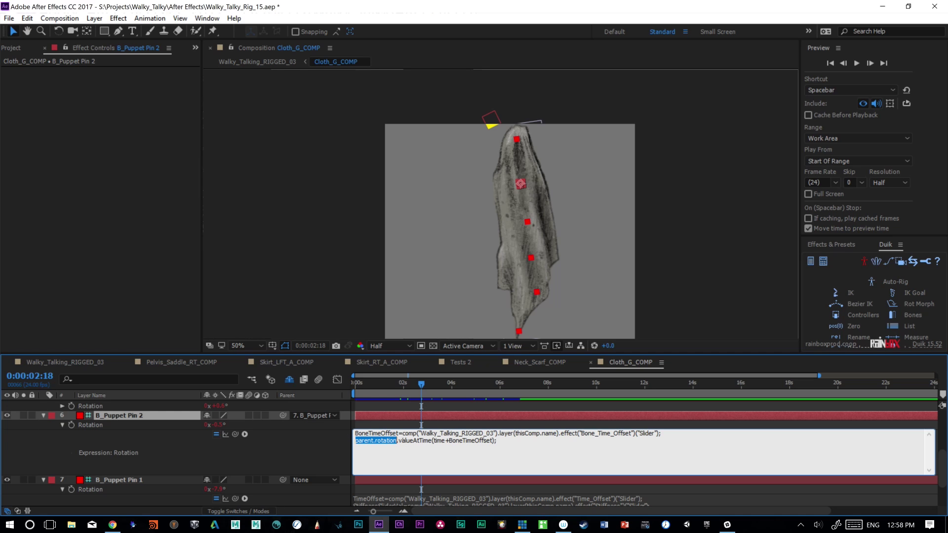
{"action": "left_click_drag", "start_coordinate": [401, 440], "coordinate": [492, 441]}
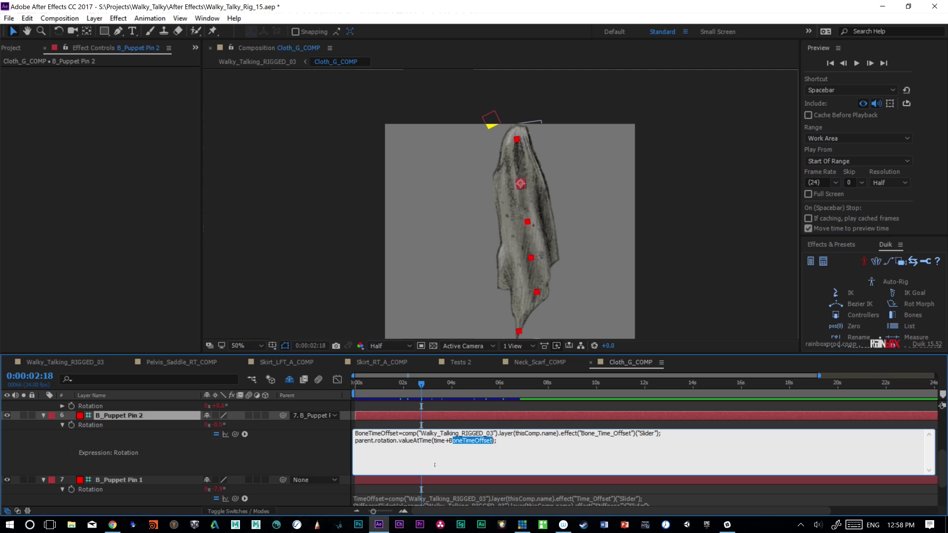
{"action": "left_click_drag", "start_coordinate": [367, 464], "coordinate": [370, 467]}
- Try replacing BoneTimeOffset with -.2 in B_Puppet Pin 2's Rotation expression and undo the replacement
{"action": "left_click", "coordinate": [443, 446]}
{"action": "left_click_drag", "start_coordinate": [447, 441], "coordinate": [492, 443]}
{"action": "type", "text": "-.2"}
{"action": "key", "text": "ctrl+z"}
{"action": "left_click", "coordinate": [443, 484]}
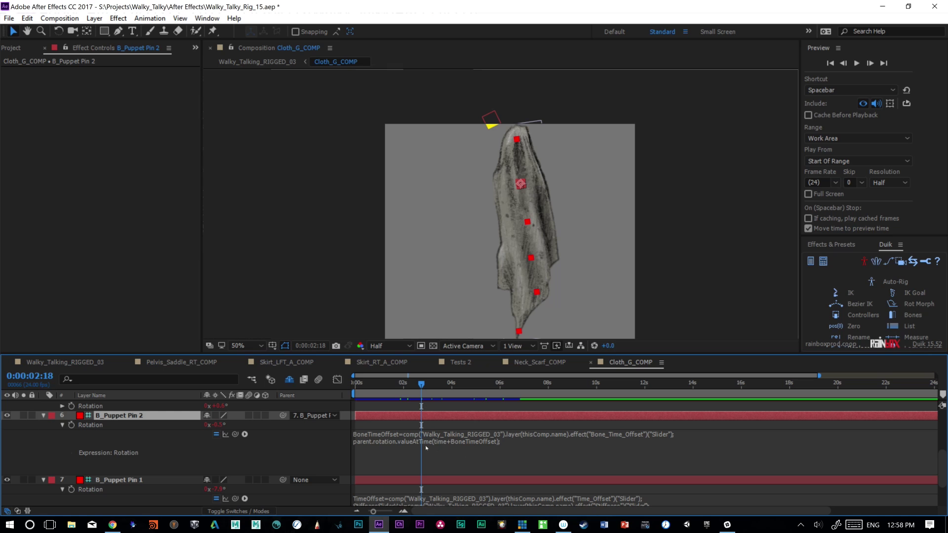
- In Walky_Talking_RIGGED_03, set Cloth_G_COMP's Bone_Time_Offset slider to -0.4 and preview the cloth motion
{"action": "left_click", "coordinate": [86, 363]}
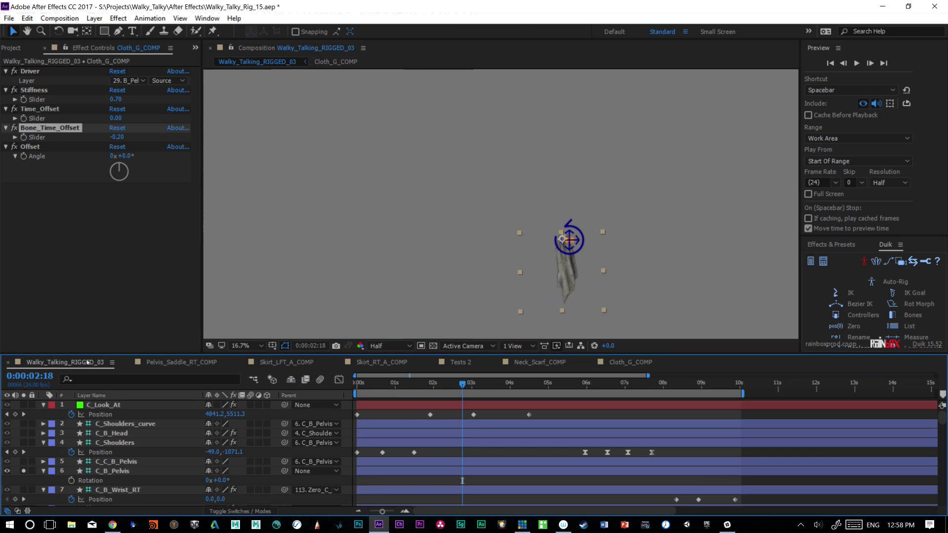
{"action": "left_click", "coordinate": [117, 136]}
{"action": "type", "text": "+-.4"}
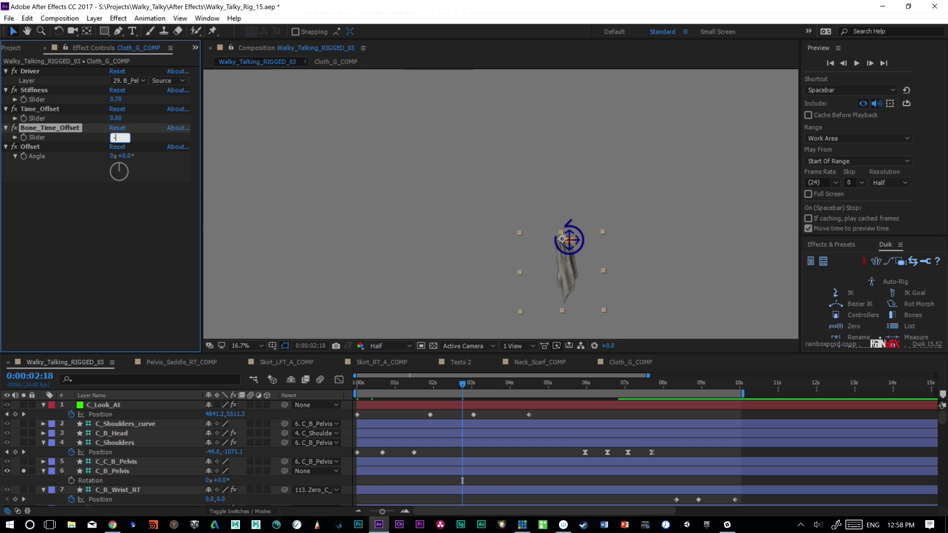
{"action": "key", "text": "Return"}
{"action": "key", "text": "space"}
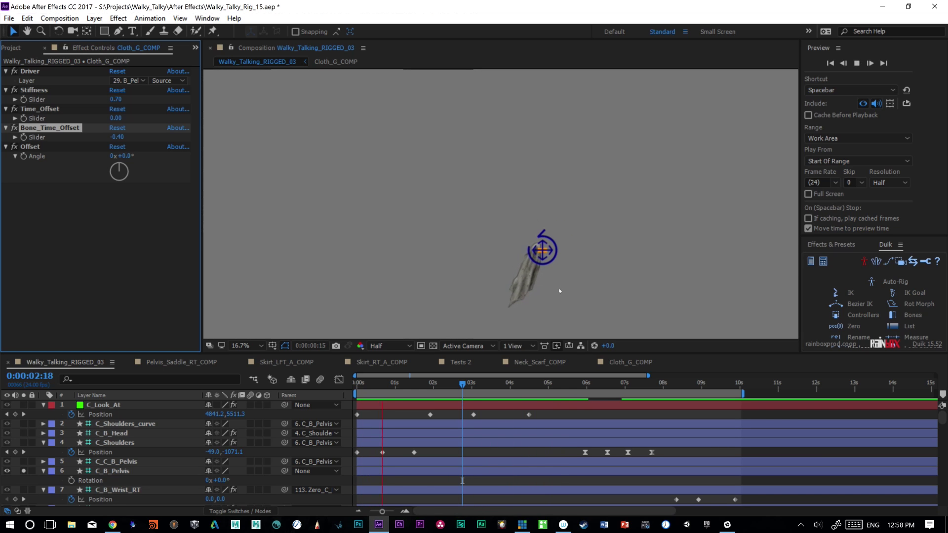
{"action": "left_click", "coordinate": [558, 288]}
- Set the Bone_Time_Offset slider to -0.2, then preview and scrub the cloth motion
{"action": "left_click", "coordinate": [117, 137]}
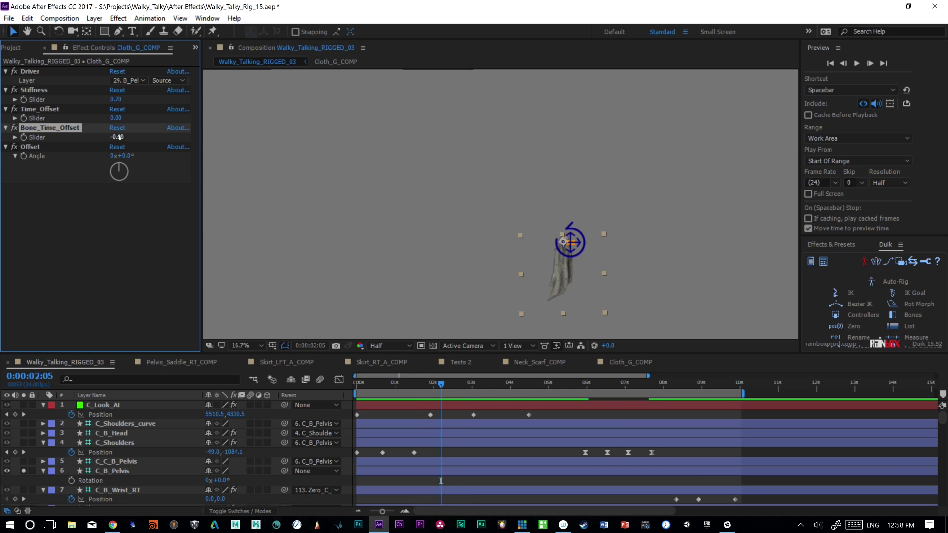
{"action": "type", "text": "-0.2"}
{"action": "key", "text": "Return"}
{"action": "key", "text": "space"}
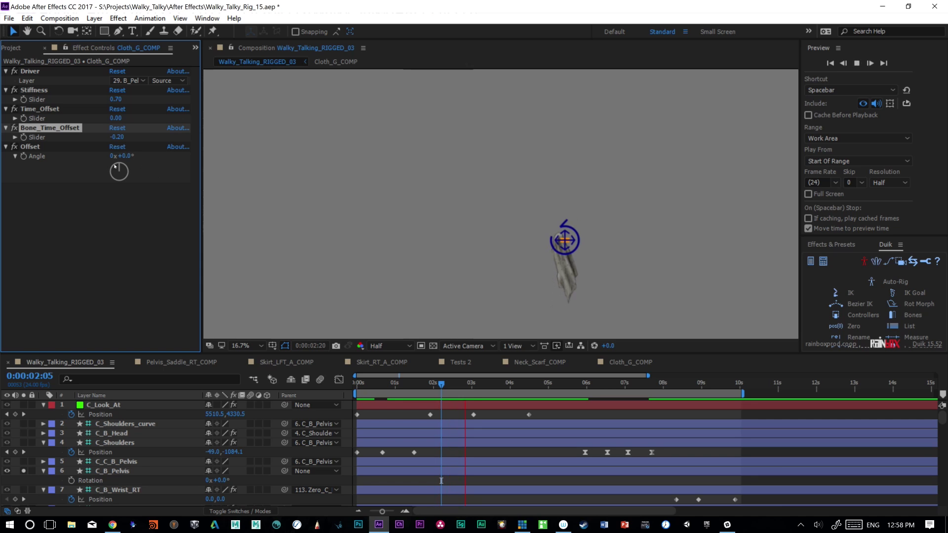
{"action": "key", "text": "space"}
{"action": "left_click_drag", "start_coordinate": [480, 393], "coordinate": [545, 412]}
- Return to Cloth_G_COMP, select B_Puppet Pin 3 and B_Puppet Pin 2 in turn, and scrub and preview the pin motion
{"action": "left_click", "coordinate": [631, 362]}
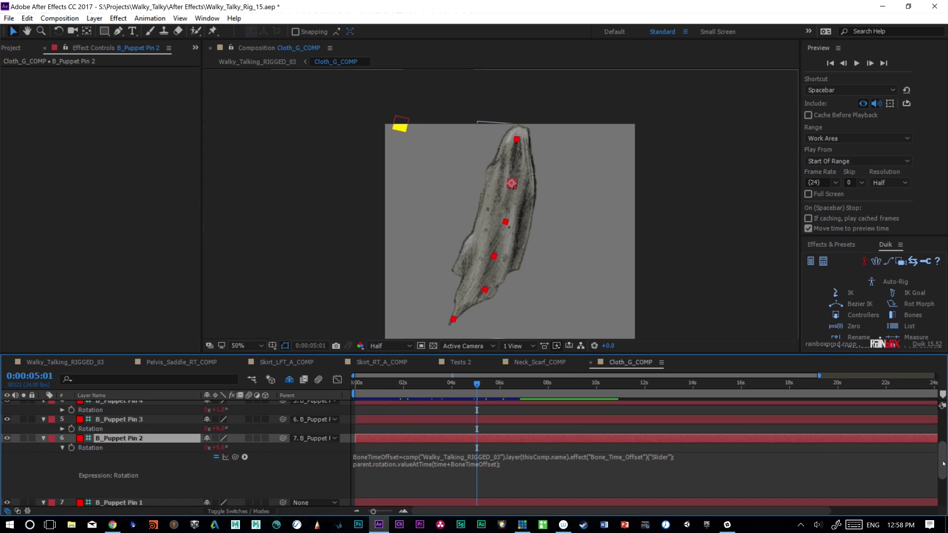
{"action": "scroll", "coordinate": [120, 428], "scroll_direction": "up", "scroll_amount": 3}
{"action": "left_click", "coordinate": [120, 429]}
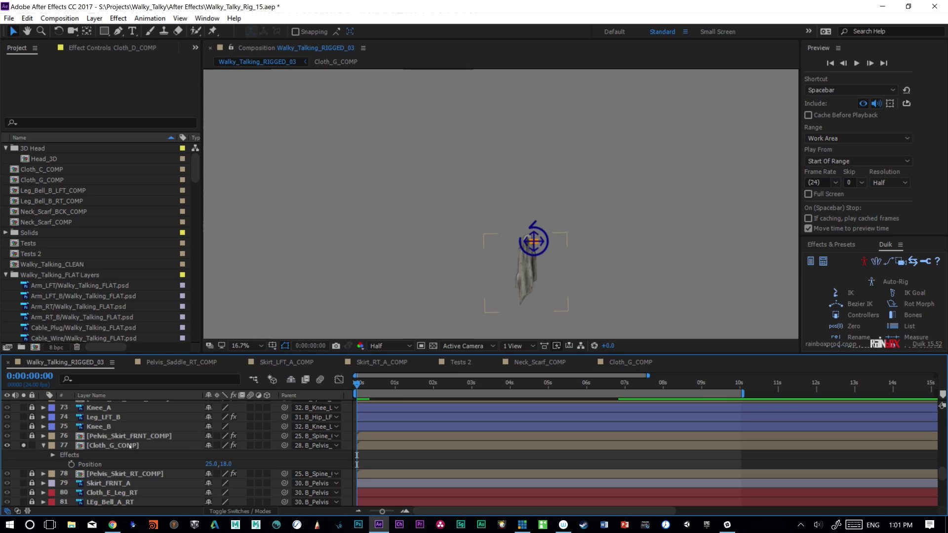
{"action": "left_click", "coordinate": [127, 445]}
{"action": "left_click_drag", "start_coordinate": [378, 385], "coordinate": [527, 386]}
{"action": "key", "text": "space"}
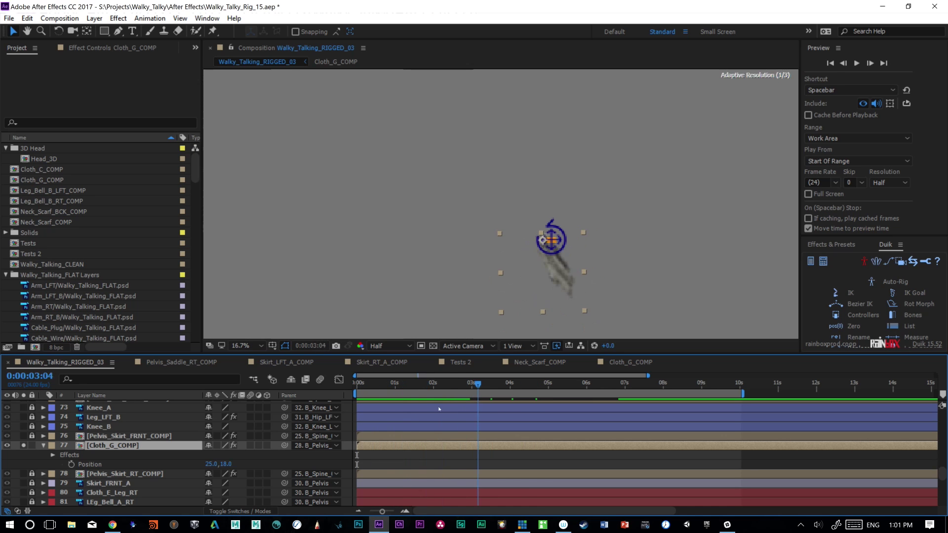
- Return to Cloth_G_COMP and examine the layer(thisComp.name) reference in the Driver layer's Position expression
{"action": "key", "text": "space"}
{"action": "left_click", "coordinate": [643, 363]}
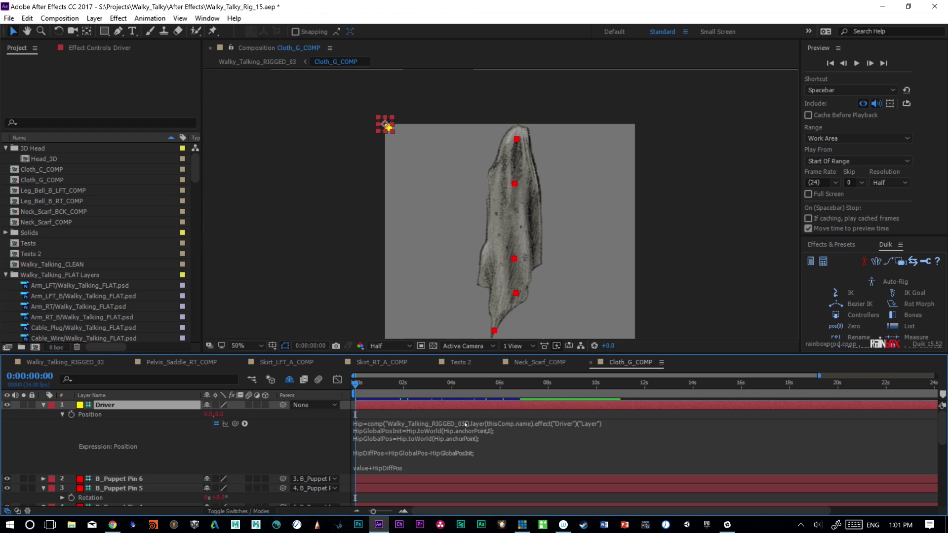
{"action": "left_click", "coordinate": [525, 432]}
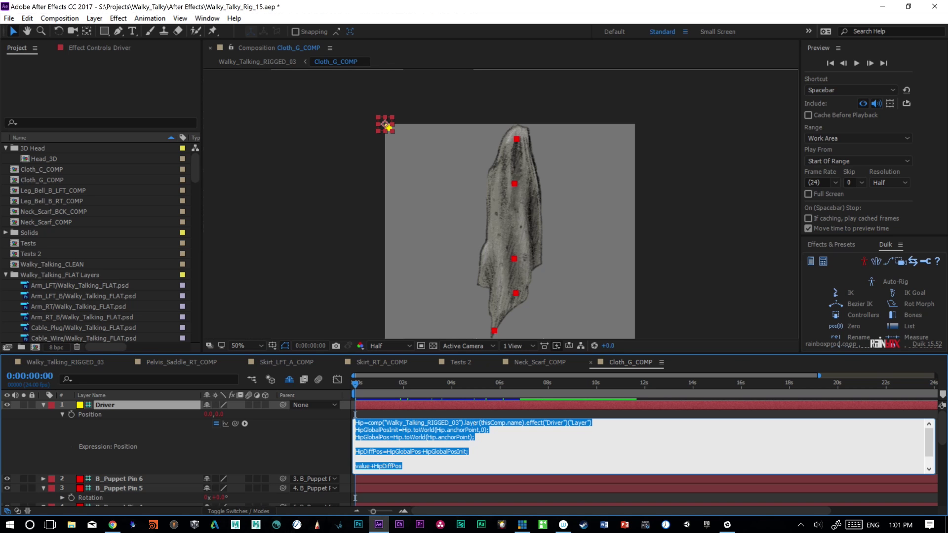
{"action": "left_click_drag", "start_coordinate": [466, 423], "coordinate": [523, 423]}
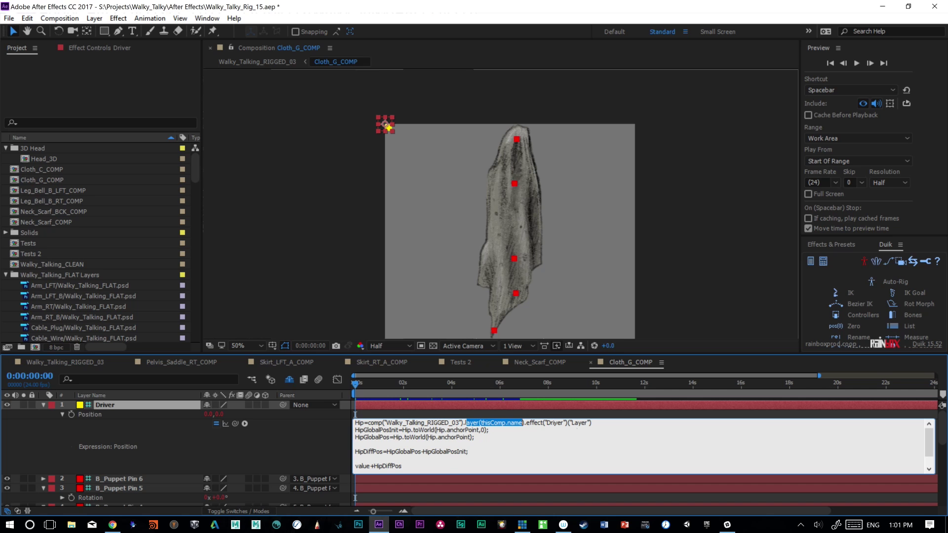
{"action": "left_click", "coordinate": [459, 411]}
{"action": "left_click", "coordinate": [483, 430]}
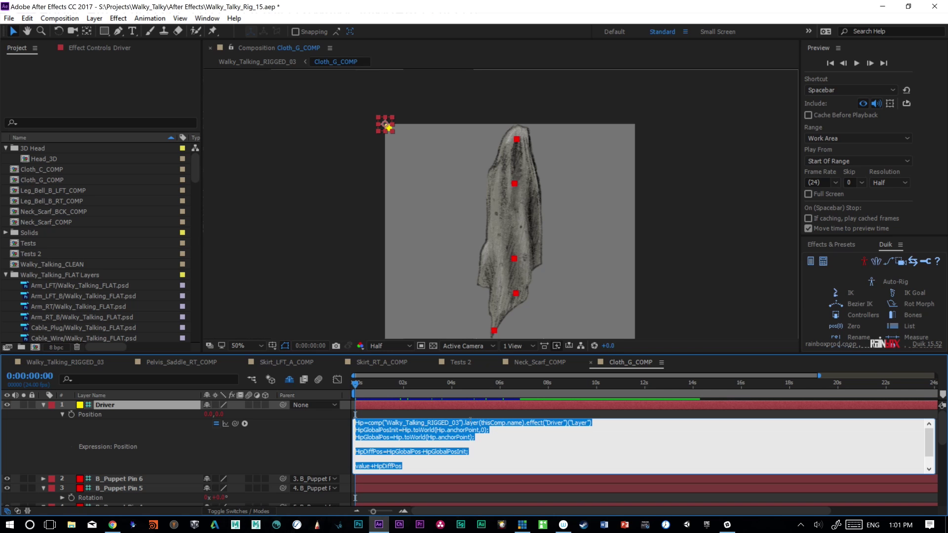
{"action": "left_click_drag", "start_coordinate": [459, 423], "coordinate": [518, 423]}
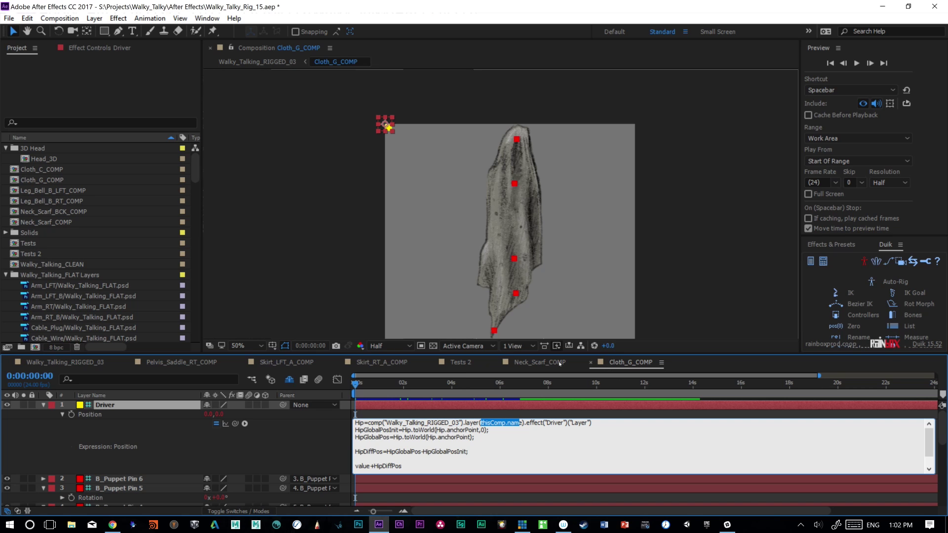
- Close the Neck_Scarf_COMP timeline and highlight thisComp.name in the Position expression of Cloth_G_COMP's Driver layer
{"action": "left_click", "coordinate": [542, 364]}
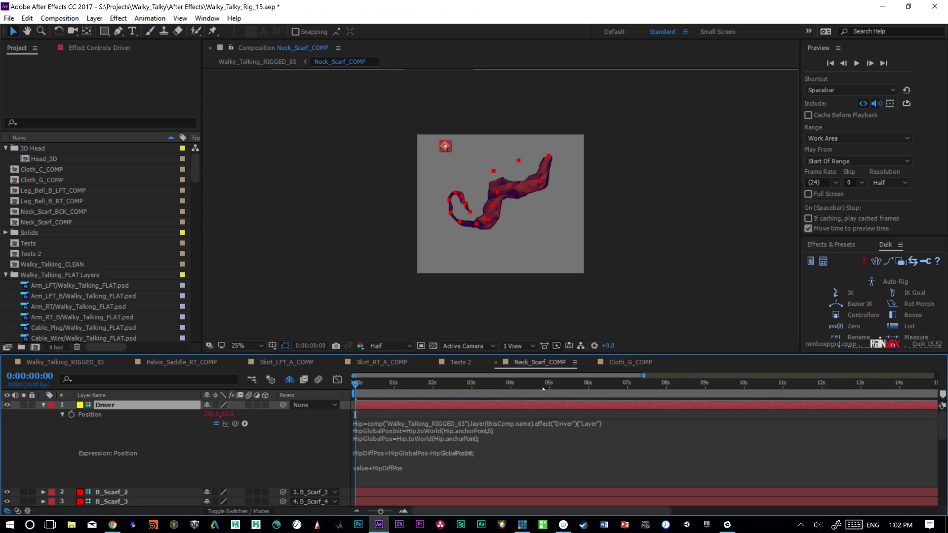
{"action": "left_click", "coordinate": [495, 363]}
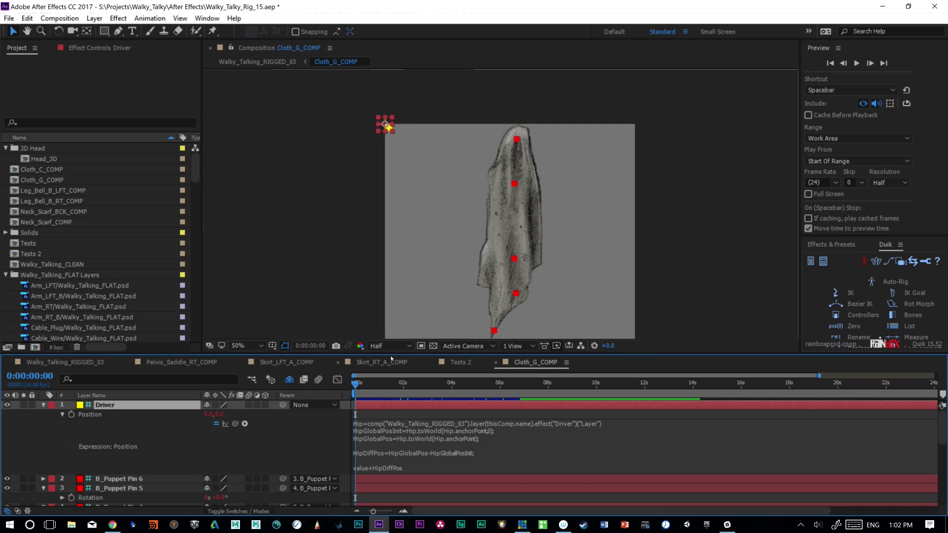
{"action": "left_click", "coordinate": [65, 362]}
{"action": "double_click", "coordinate": [257, 440]}
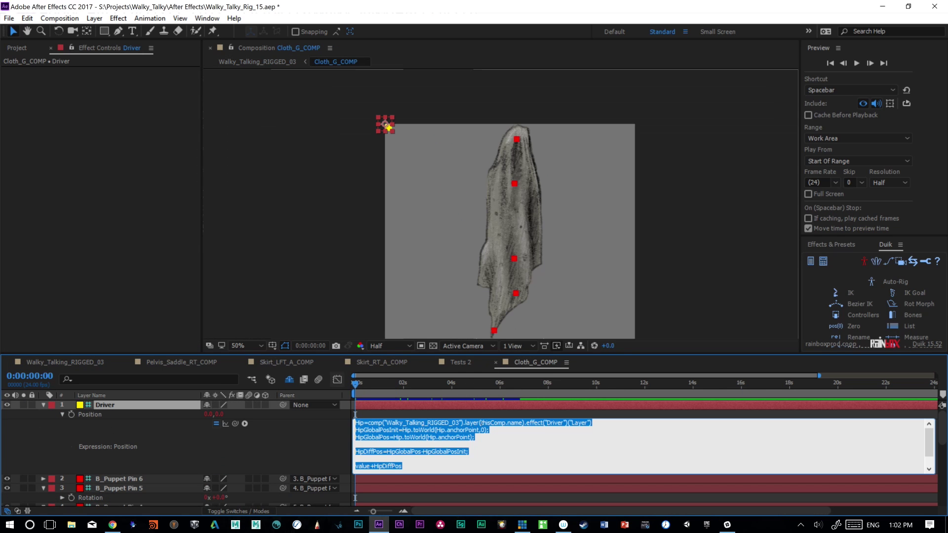
{"action": "left_click", "coordinate": [466, 423]}
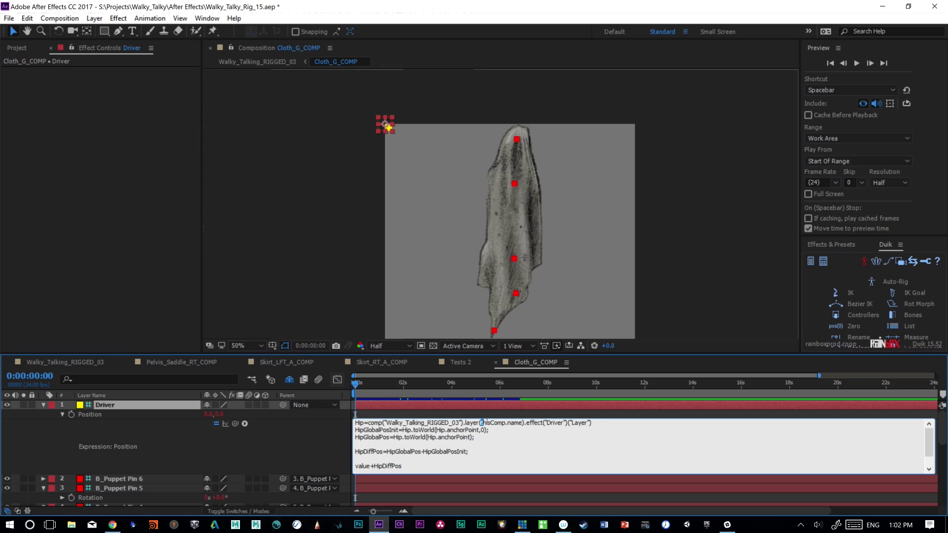
{"action": "left_click_drag", "start_coordinate": [480, 423], "coordinate": [521, 417]}
- In Walky_Talking_RIGGED_03, duplicate the Cloth_G_COMP layer, move the copy beside the original and scrub through the motion
{"action": "left_click", "coordinate": [83, 363]}
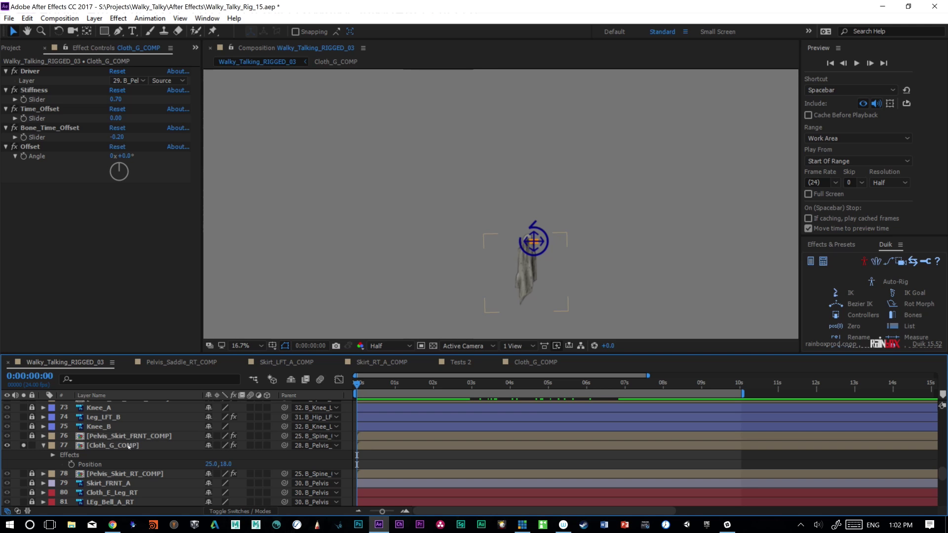
{"action": "key", "text": "ctrl+d"}
{"action": "left_click_drag", "start_coordinate": [543, 278], "coordinate": [590, 279]}
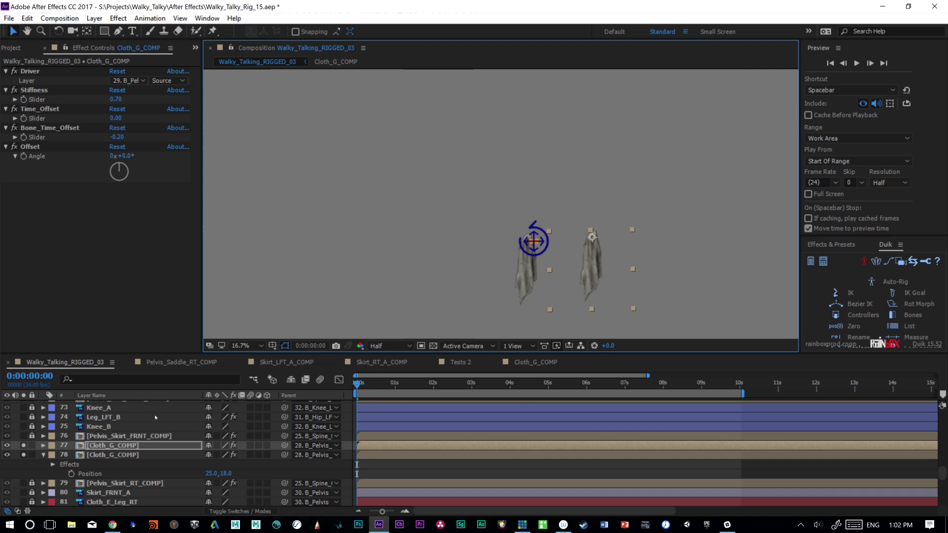
{"action": "key", "text": "space"}
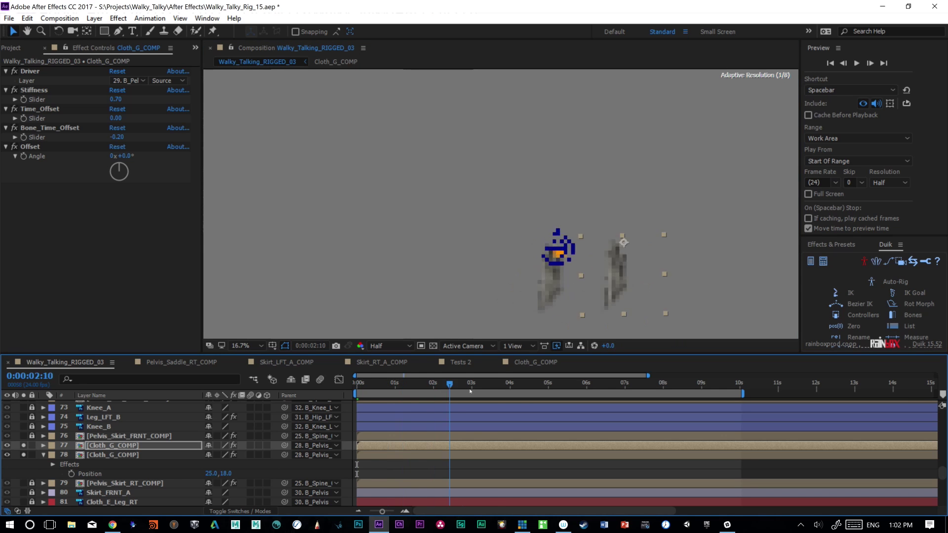
{"action": "left_click_drag", "start_coordinate": [369, 401], "coordinate": [326, 391]}
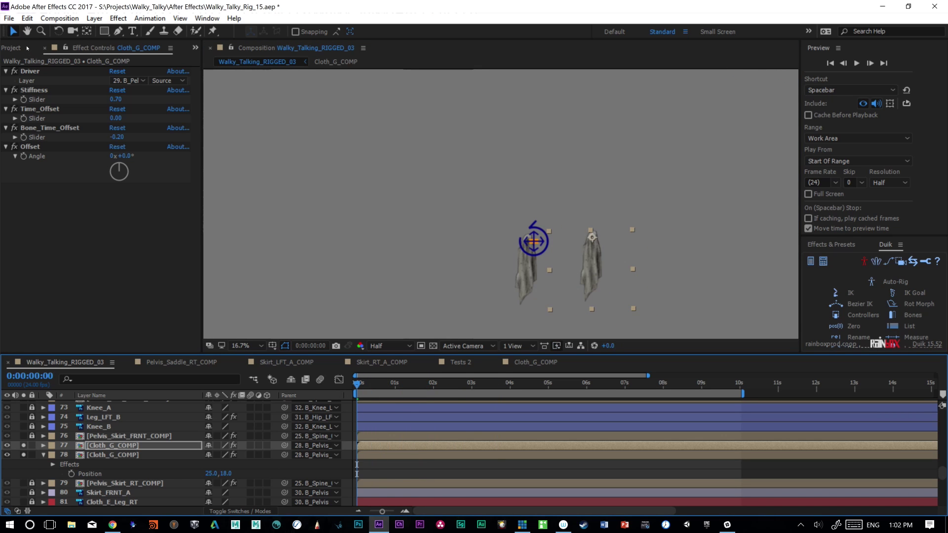
- Duplicate the Cloth_G_COMP composition in the project and rename the copy Cloth_G_COMP_01
{"action": "left_click", "coordinate": [17, 48]}
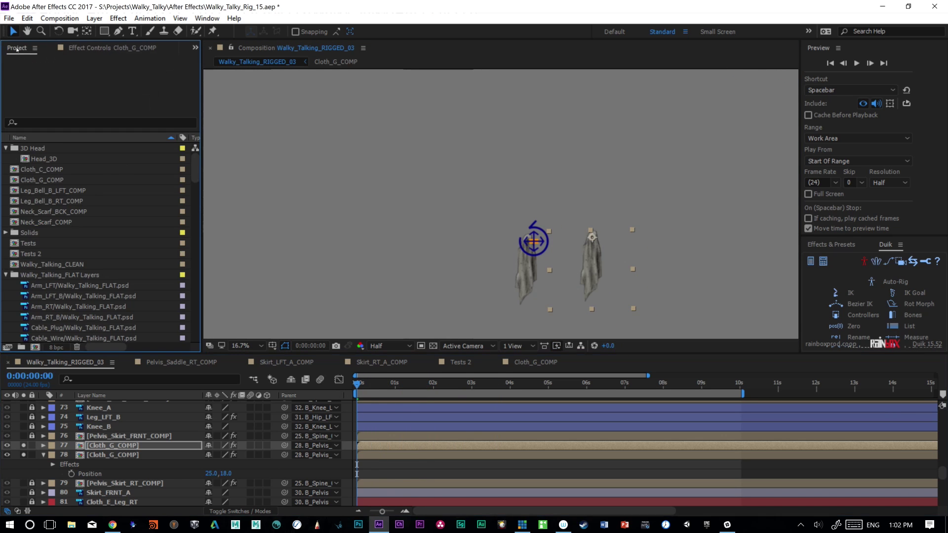
{"action": "left_click", "coordinate": [61, 181]}
{"action": "key", "text": "ctrl+d"}
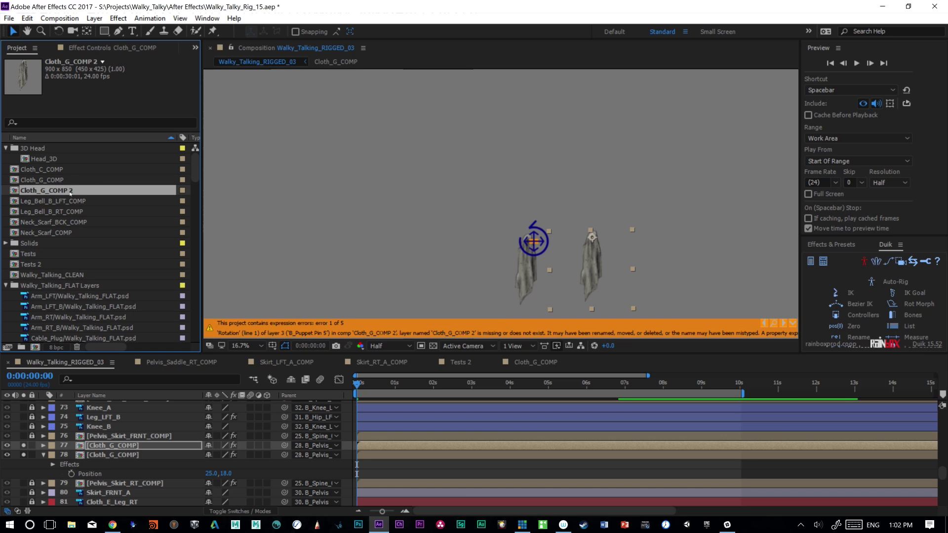
{"action": "key", "text": "Return"}
{"action": "left_click_drag", "start_coordinate": [63, 191], "coordinate": [98, 186]}
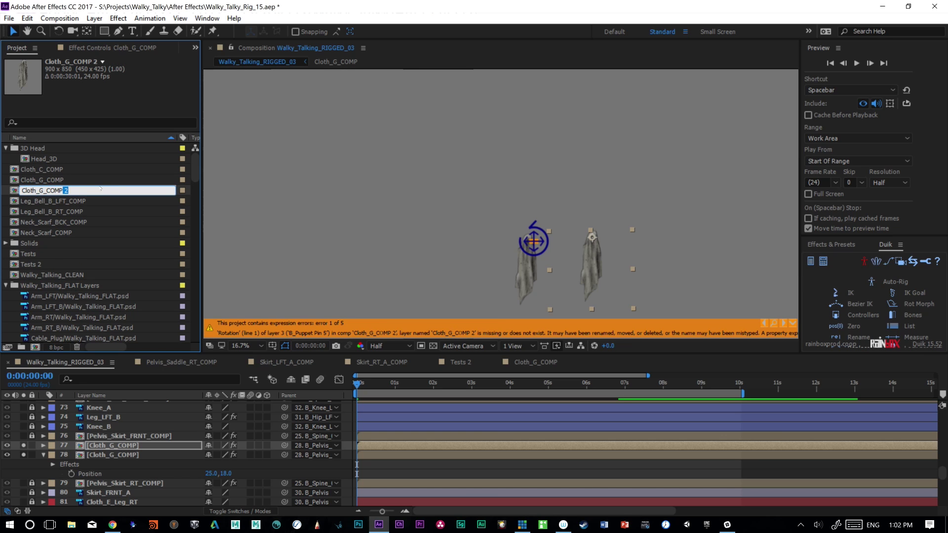
{"action": "key", "text": "BackSpace"}
{"action": "key", "text": "BackSpace"}
{"action": "type", "text": "_01"}
{"action": "key", "text": "Return"}
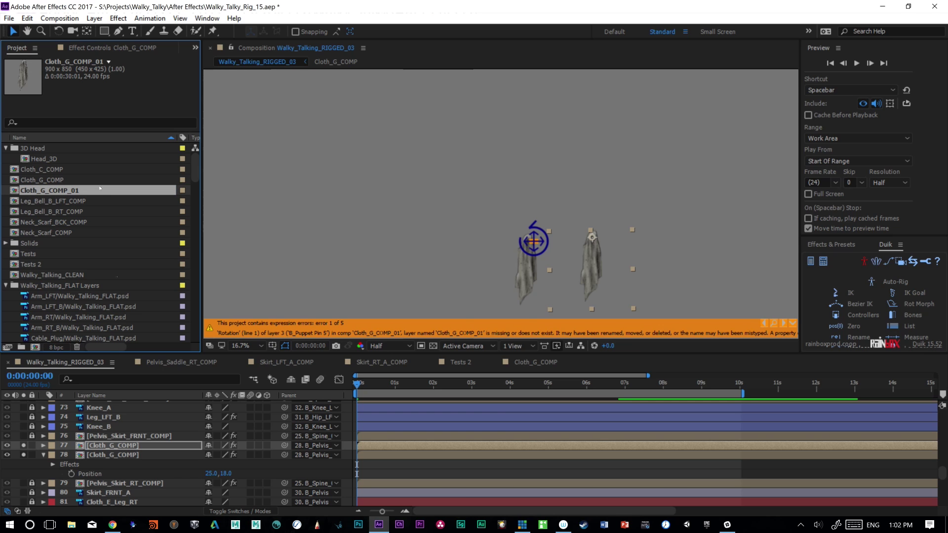
- Replace the duplicated cloth layer's source with Cloth_G_COMP_01 and open both cloth compositions in turn to check their expressions
{"action": "left_click_drag", "start_coordinate": [56, 196], "coordinate": [128, 447]}
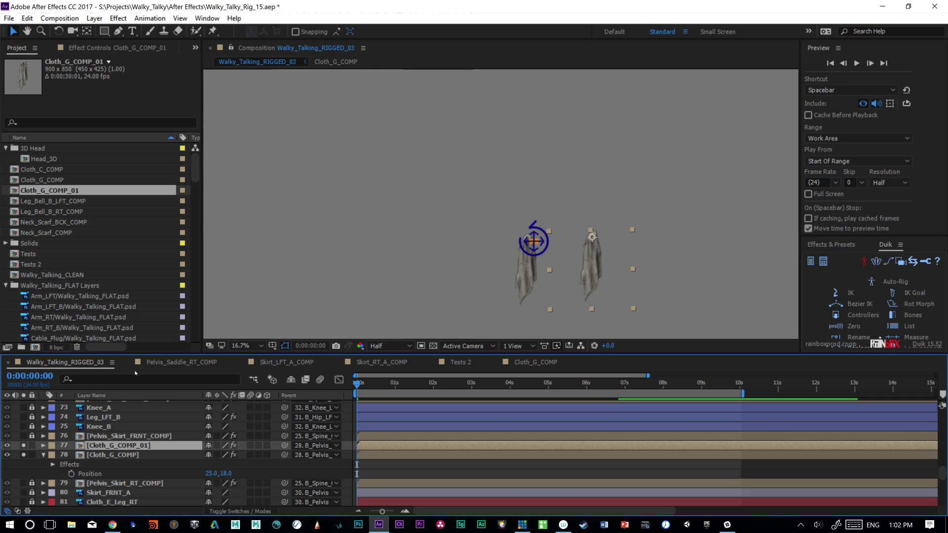
{"action": "left_click", "coordinate": [87, 51]}
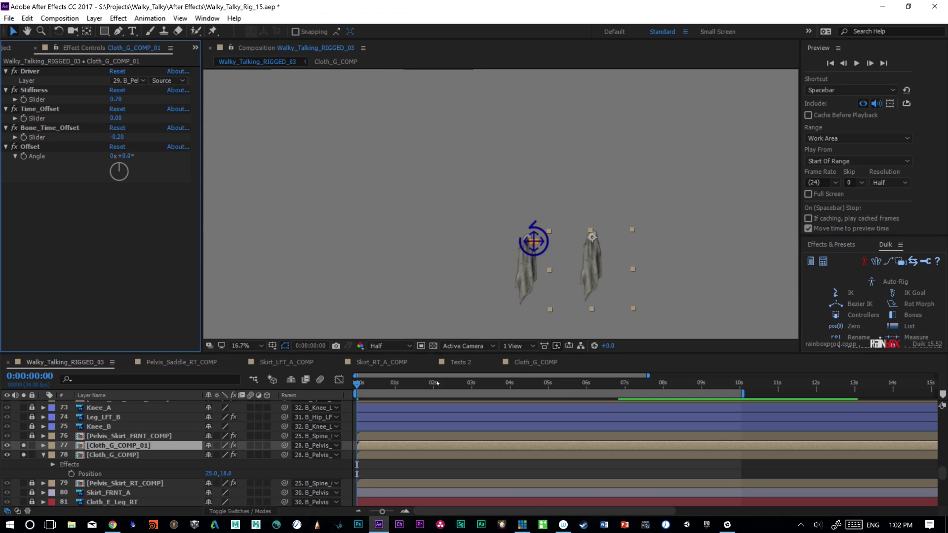
{"action": "left_click", "coordinate": [525, 368]}
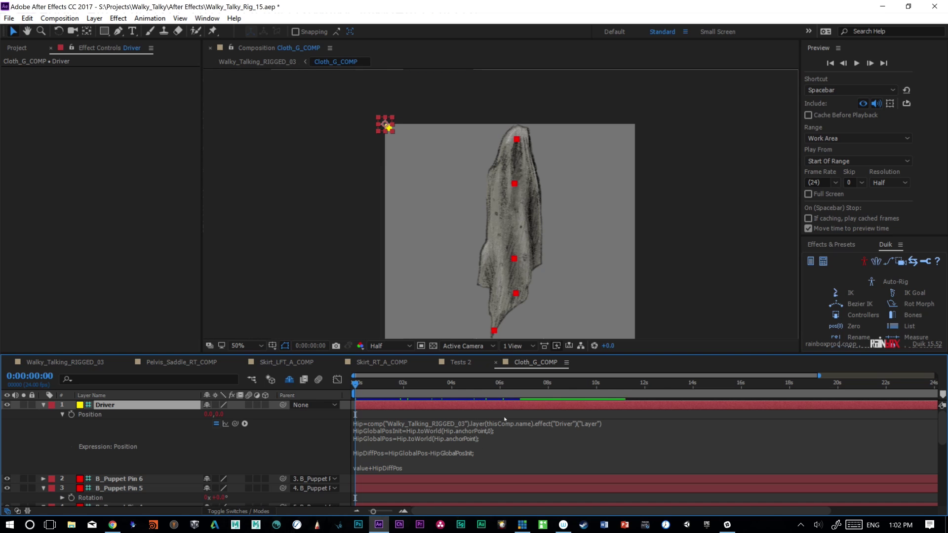
{"action": "left_click", "coordinate": [72, 362]}
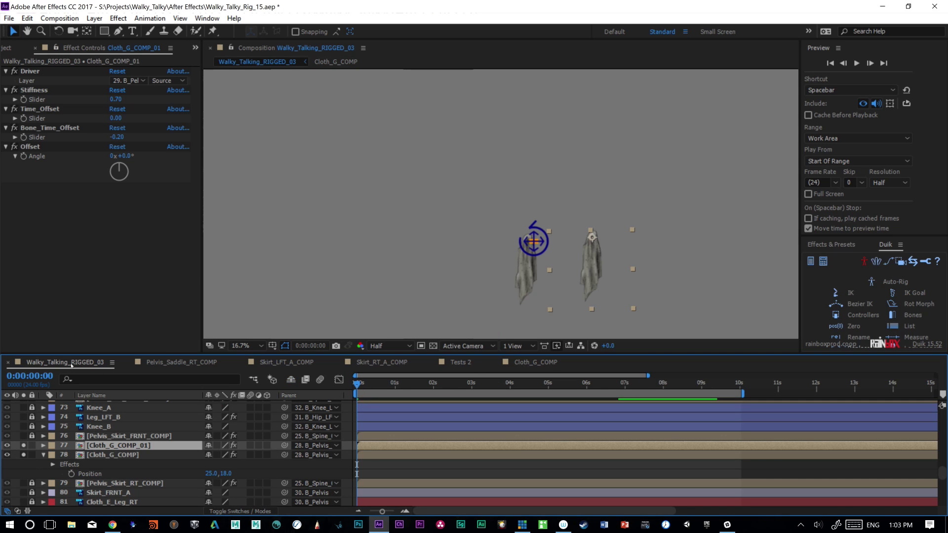
{"action": "double_click", "coordinate": [137, 445]}
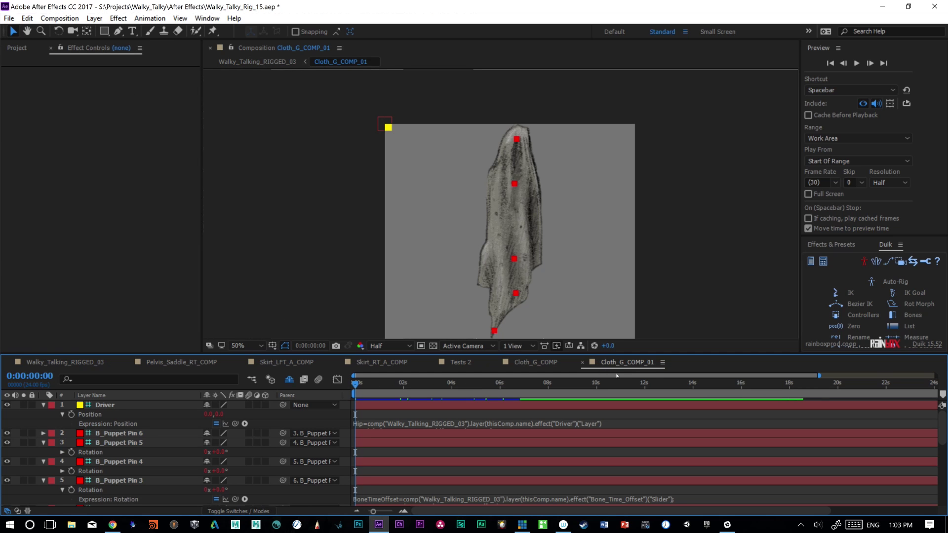
- In Walky_Talking_RIGGED_03, set Cloth_G_COMP_01's Stiffness to 0.5, Time_Offset to -0.01 and Bone_Time_Offset to -0.15
{"action": "left_click", "coordinate": [66, 363]}
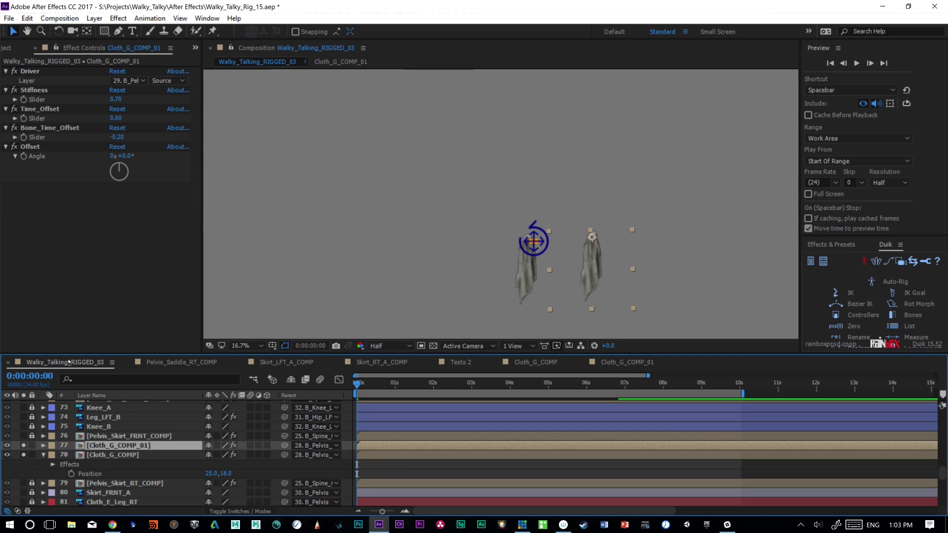
{"action": "left_click", "coordinate": [116, 100]}
{"action": "type", "text": "0.5"}
{"action": "key", "text": "Return"}
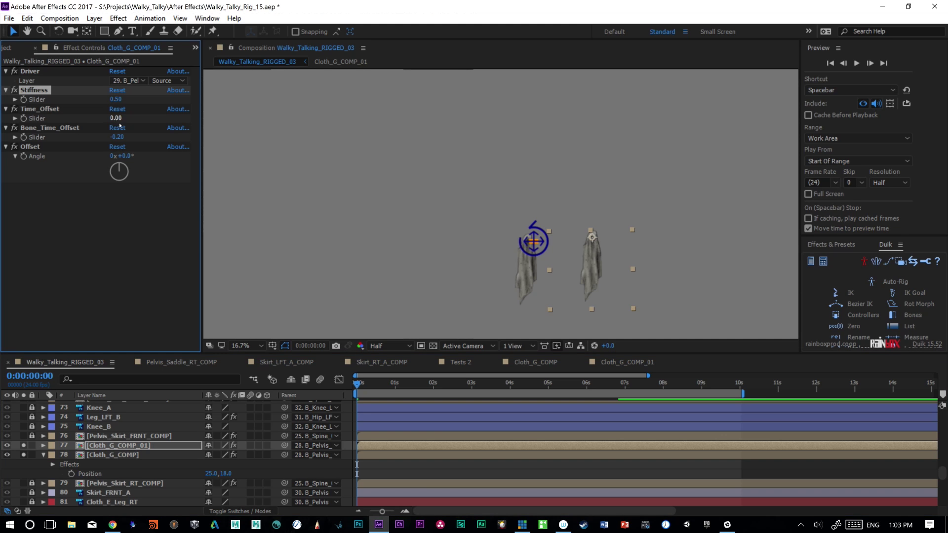
{"action": "left_click", "coordinate": [116, 118]}
{"action": "type", "text": "-0.01"}
{"action": "key", "text": "Return"}
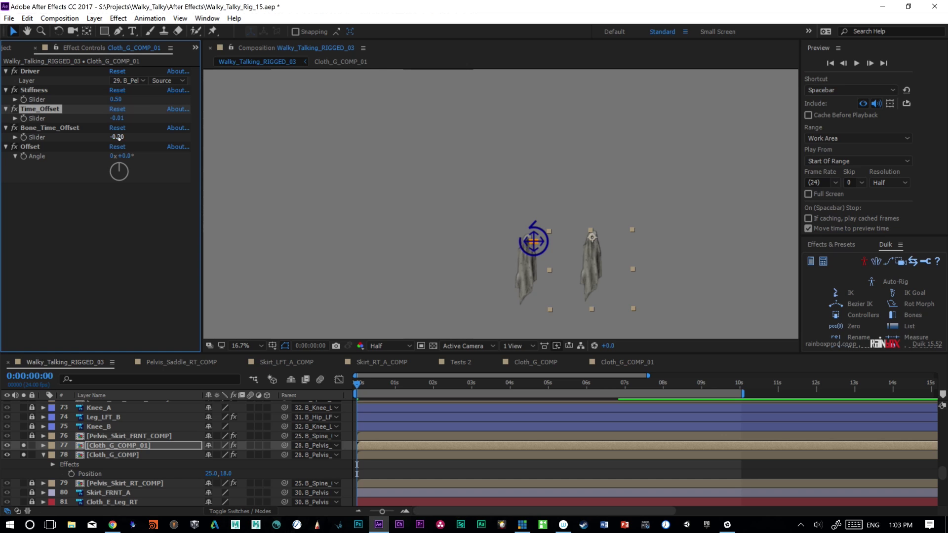
{"action": "left_click", "coordinate": [117, 137]}
{"action": "type", "text": "-0.15"}
{"action": "key", "text": "Return"}
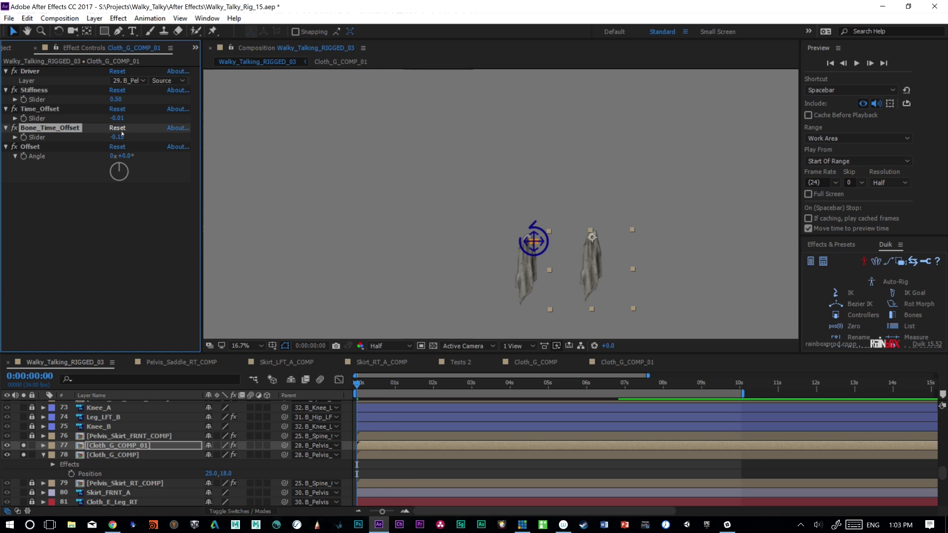
- Preview Walky_Talking_RIGGED_03 to compare the motion of the two cloth layers
{"action": "key", "text": "space"}
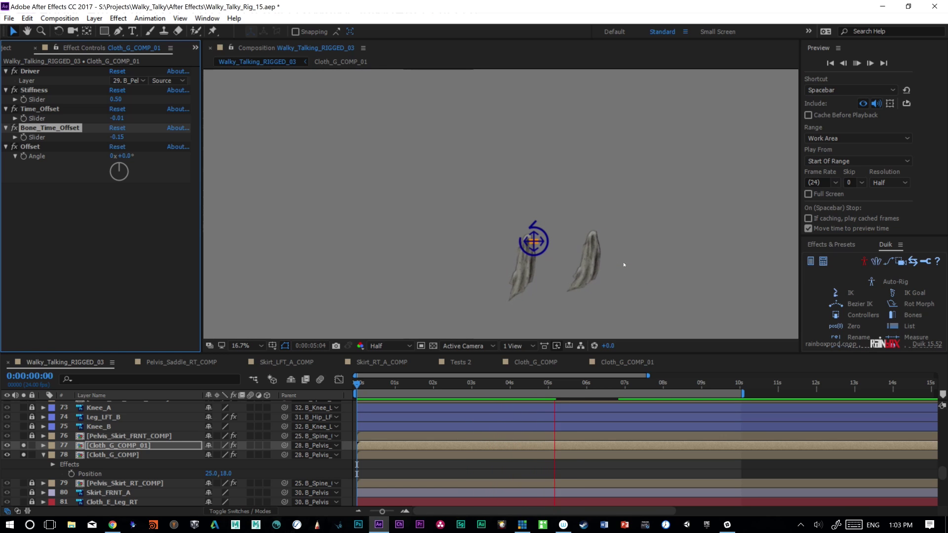
{"action": "key", "text": "space"}
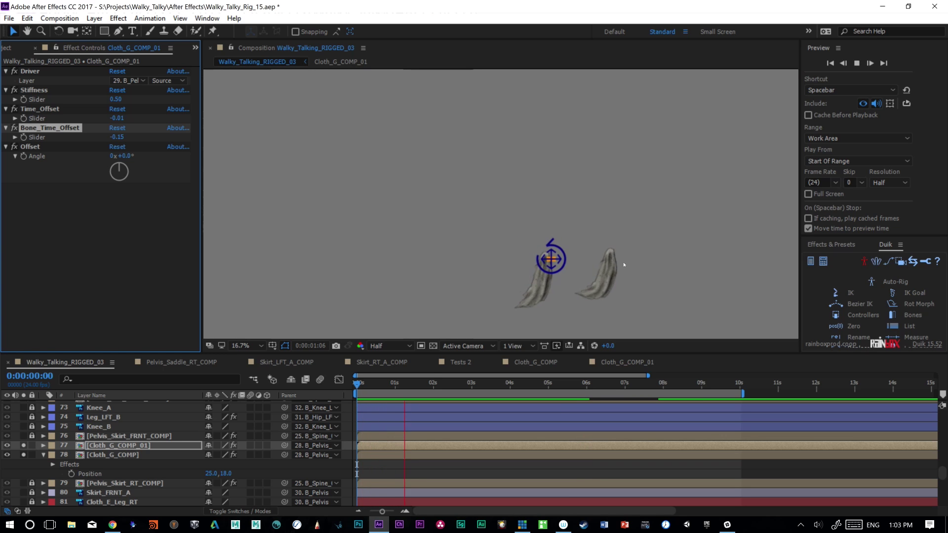
{"action": "key", "text": "space"}
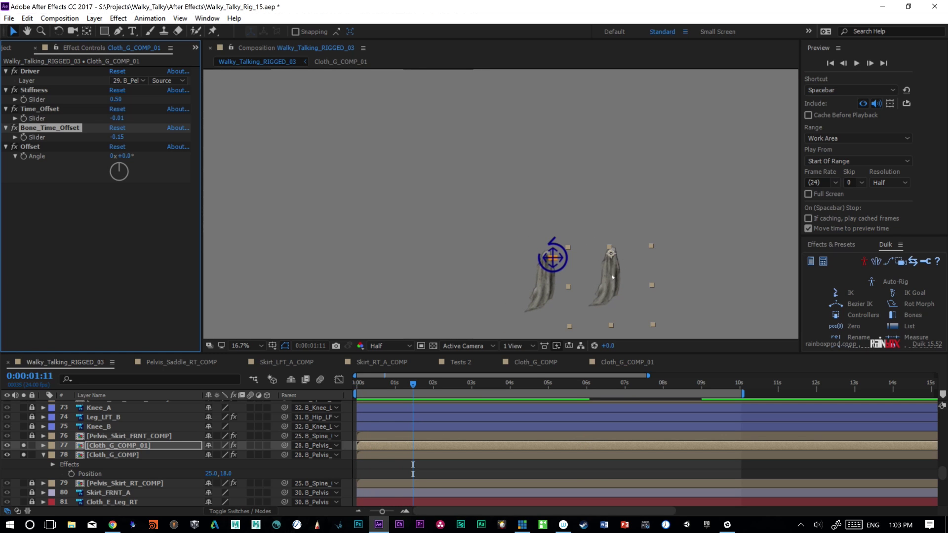
- Move Cloth_G_COMP_01 over the original cloth at the pelvis, rotate it about 20 degrees clockwise, and preview the overlapping motion
{"action": "left_click_drag", "start_coordinate": [610, 280], "coordinate": [549, 281]}
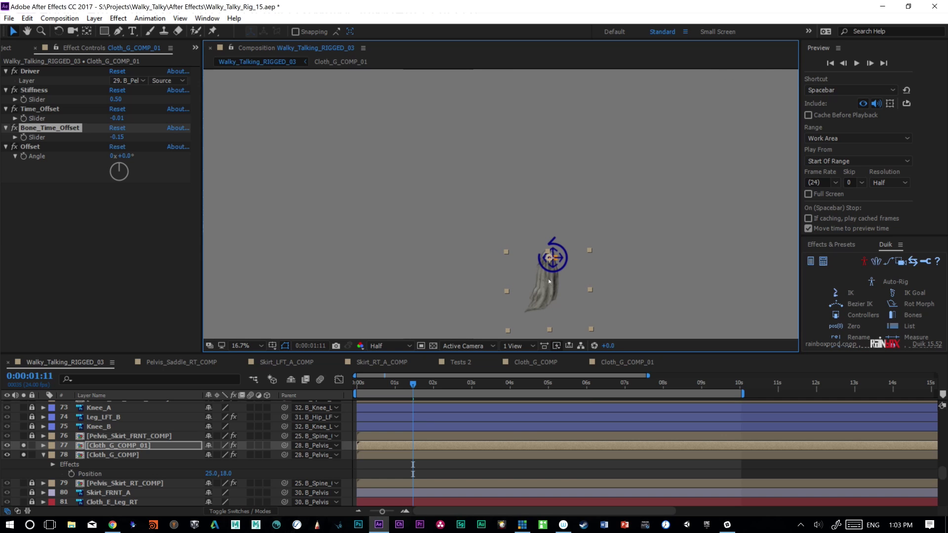
{"action": "key", "text": "shift+KP_Add"}
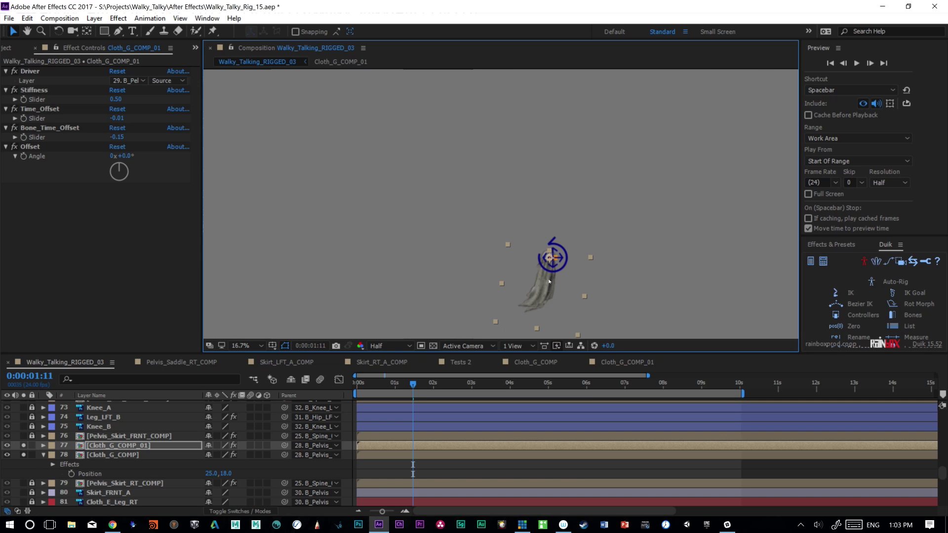
{"action": "key", "text": "shift+KP_Add"}
{"action": "key", "text": "space"}
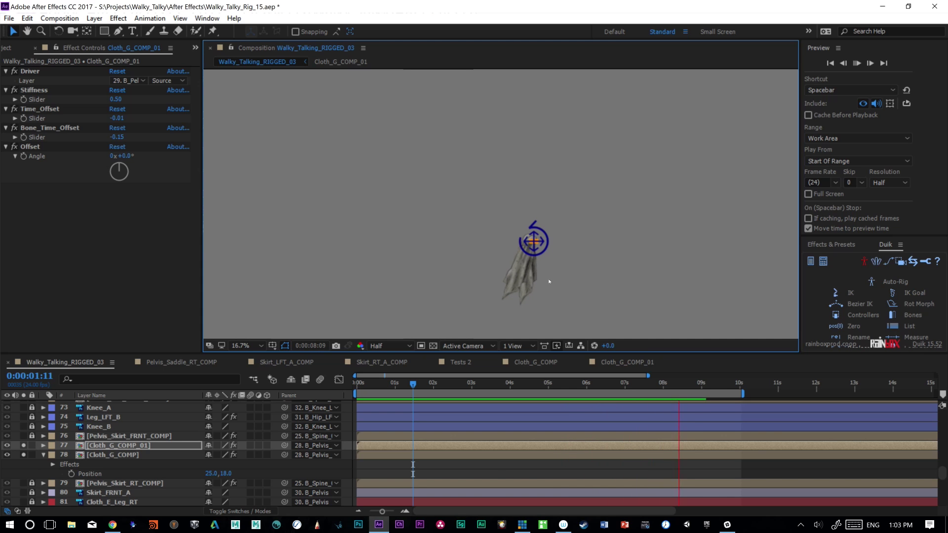
{"action": "left_click_drag", "start_coordinate": [678, 386], "coordinate": [420, 385]}
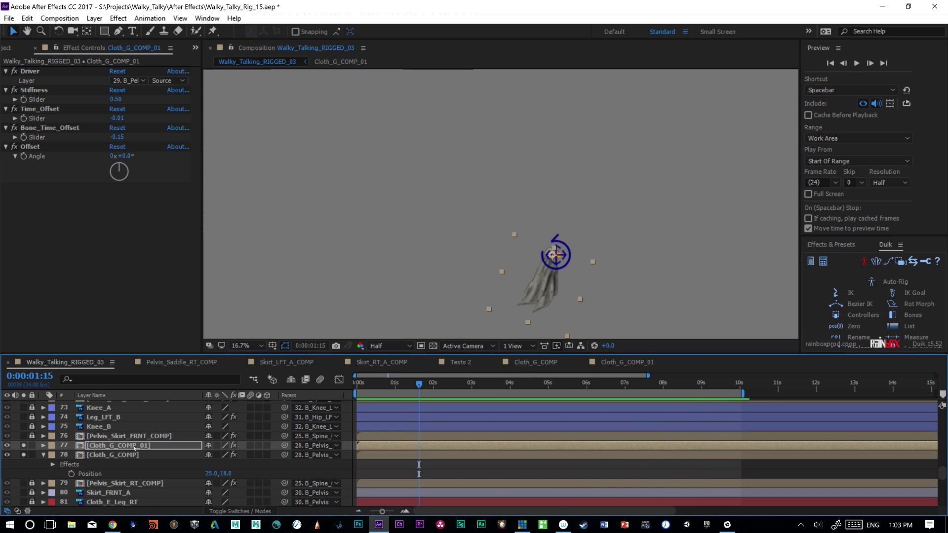
- Open Cloth_G_COMP_01 and select its puppet artwork layer, Cloth_G/Walky_Talking_FLAT.psd
{"action": "left_click", "coordinate": [135, 445]}
{"action": "double_click", "coordinate": [136, 445]}
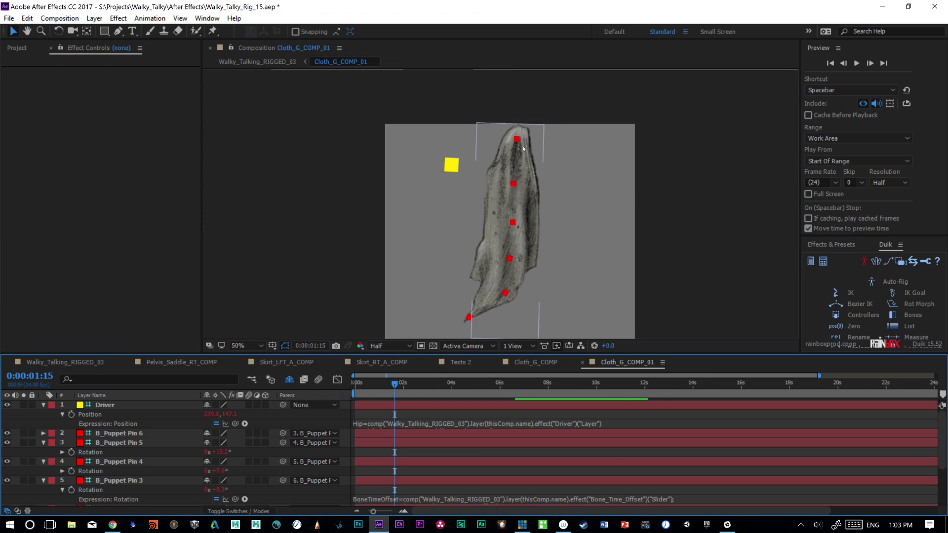
{"action": "left_click", "coordinate": [525, 155]}
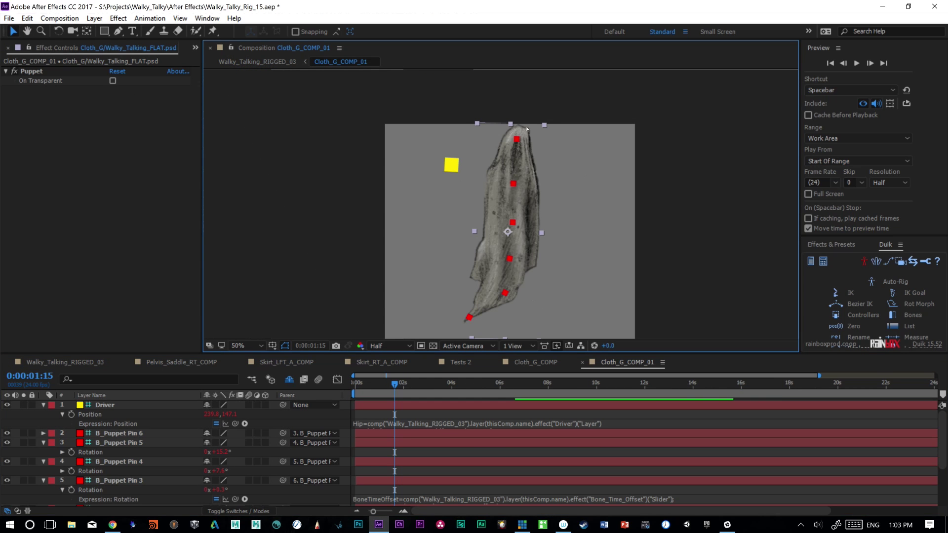
- Delete the duplicate Cloth_G_COMP_01 layer from Walky_Talking_RIGGED_03, keeping the original Cloth_G_COMP layer
{"action": "left_click", "coordinate": [84, 362]}
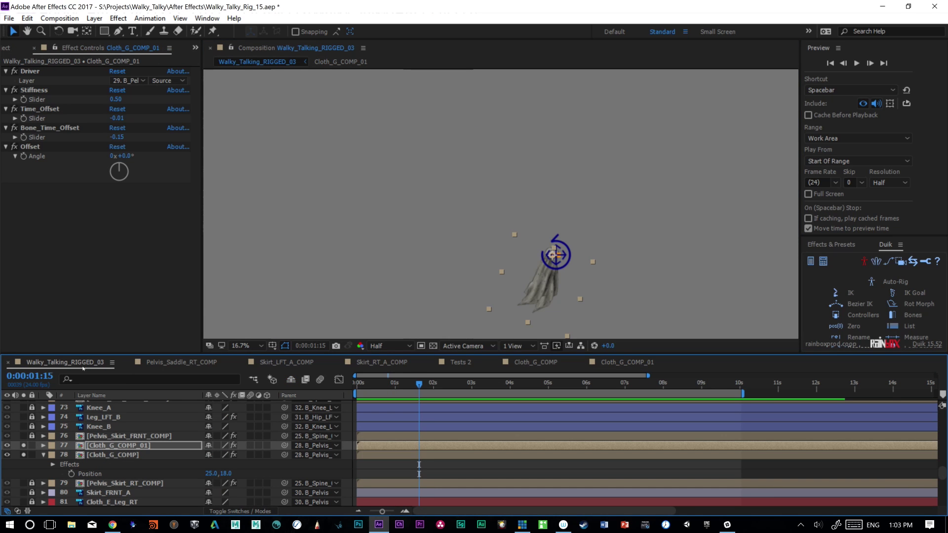
{"action": "left_click", "coordinate": [131, 448]}
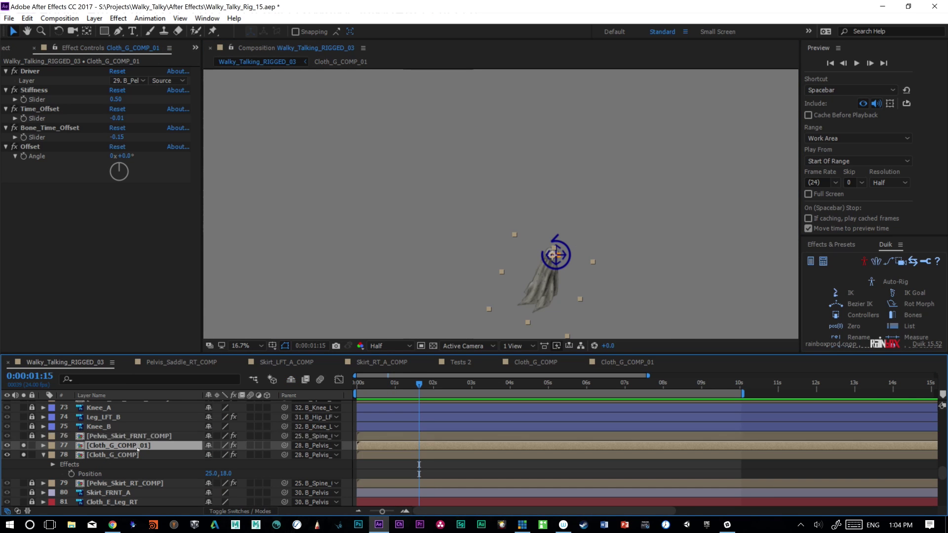
{"action": "left_click", "coordinate": [132, 454]}
{"action": "left_click", "coordinate": [134, 446]}
{"action": "key", "text": "Delete"}
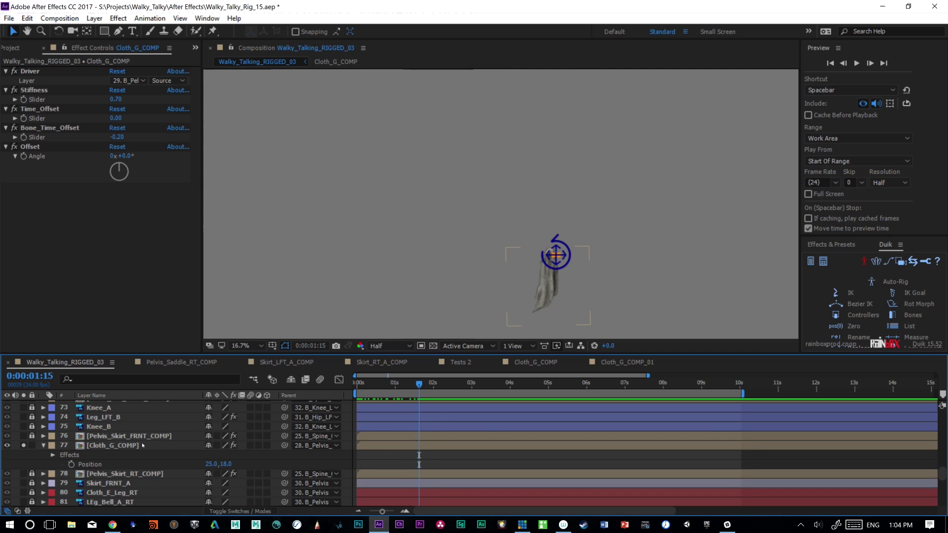
- Inspect the Driver layer's Position expression inside Cloth_G_COMP, and return to Walky_Talking_RIGGED_03 to view the full character's walk animation
{"action": "left_click", "coordinate": [138, 446]}
{"action": "double_click", "coordinate": [136, 446]}
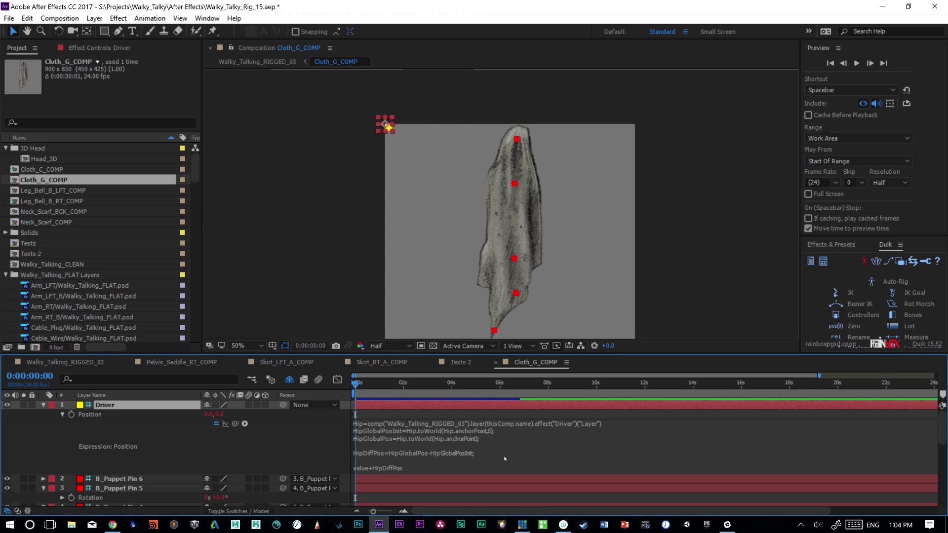
{"action": "left_click", "coordinate": [70, 362]}
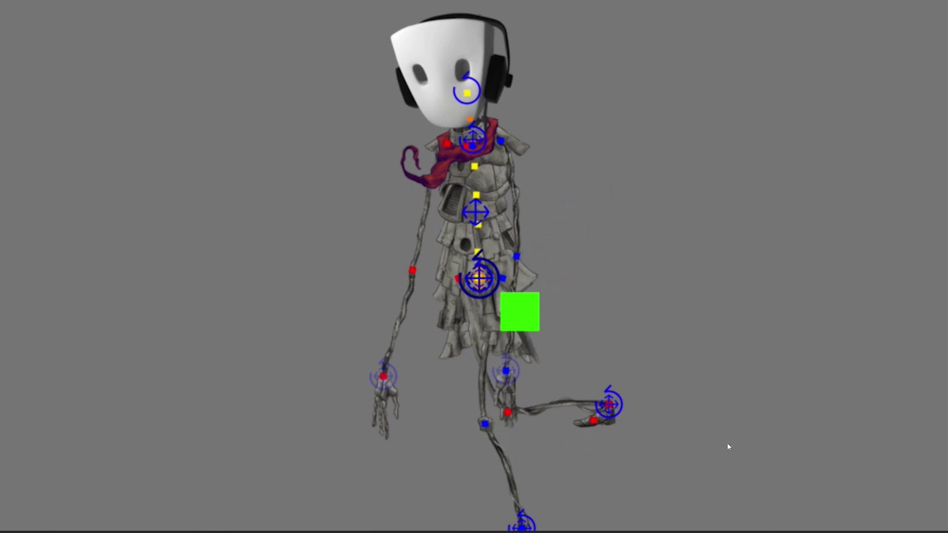
{"action": "left_click", "coordinate": [635, 360]}
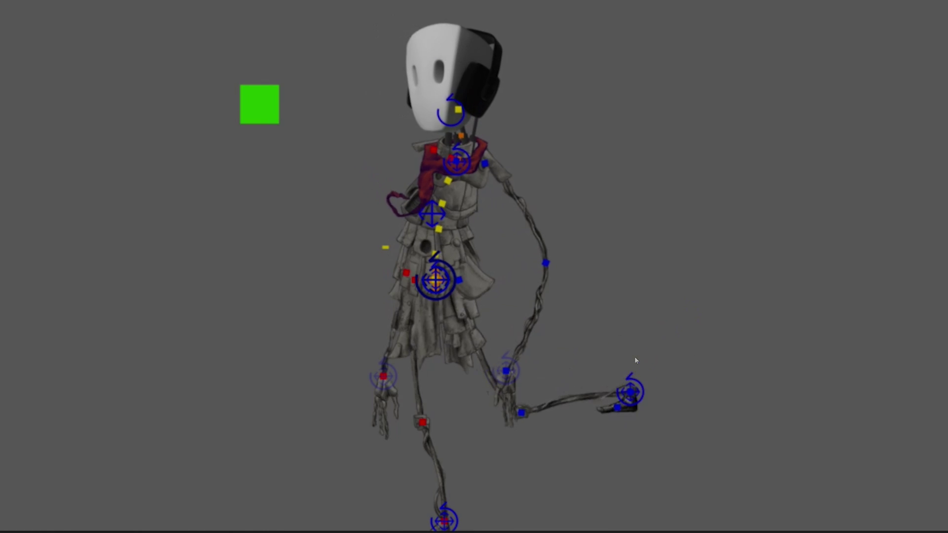